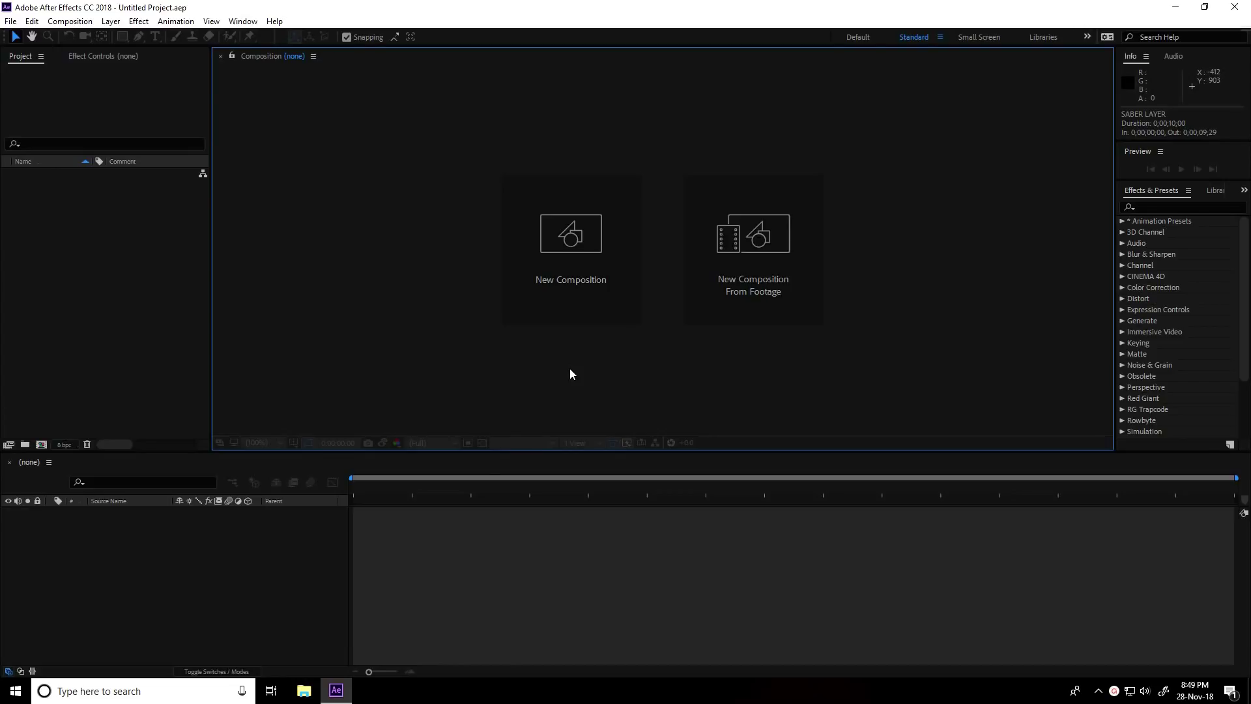
# Create a new composition named MAIN COMP with the HDTV 1080 29.97 preset
pyautogui.click(566, 282)
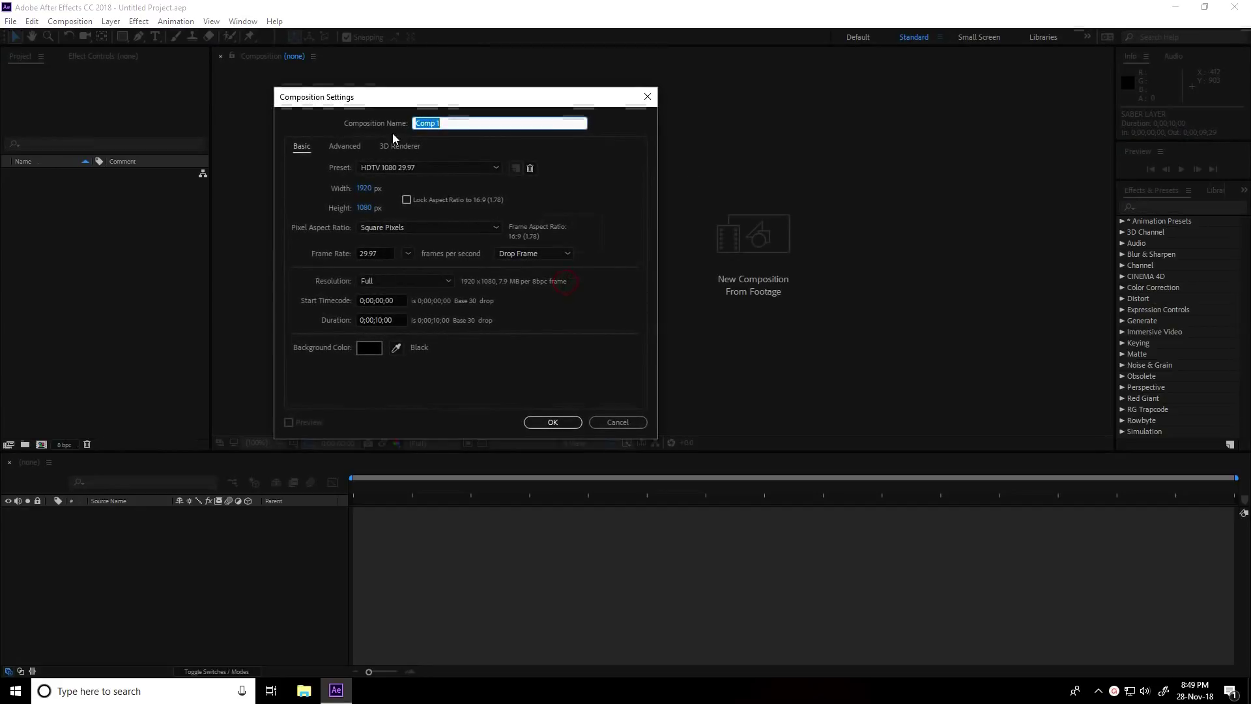
pyautogui.write('MAIN COMP')
pyautogui.click(382, 167)
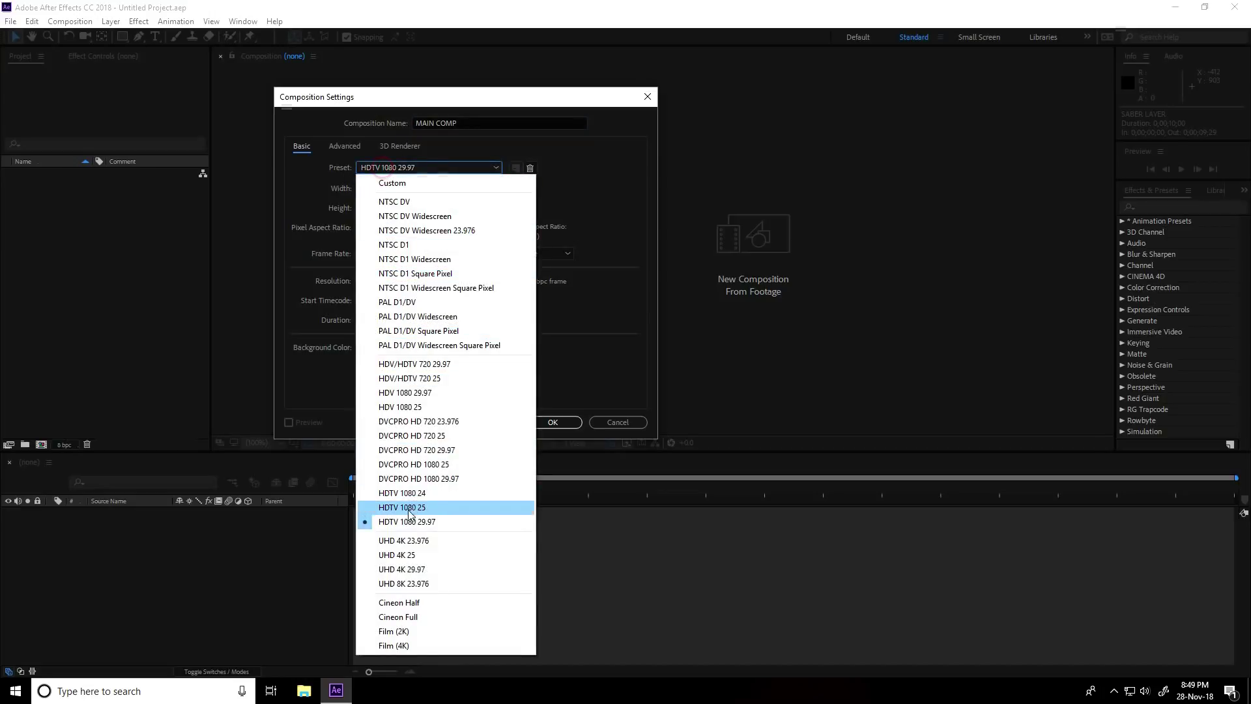
pyautogui.click(440, 522)
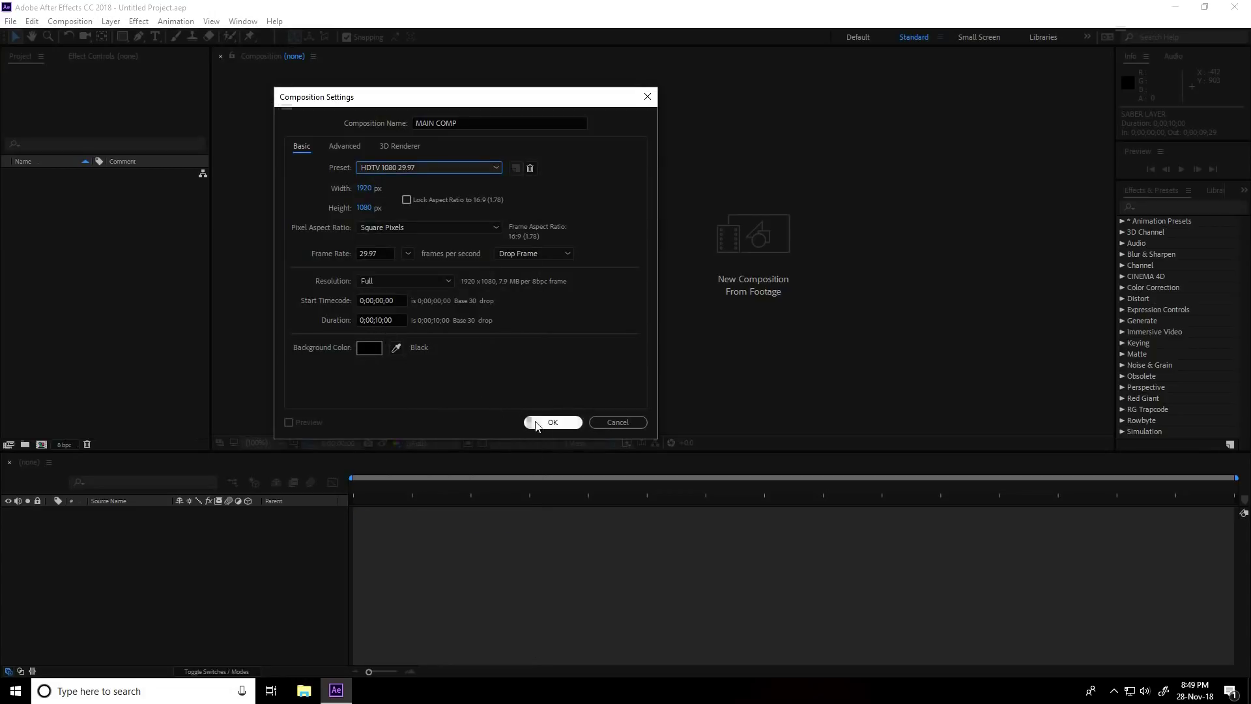
pyautogui.click(550, 422)
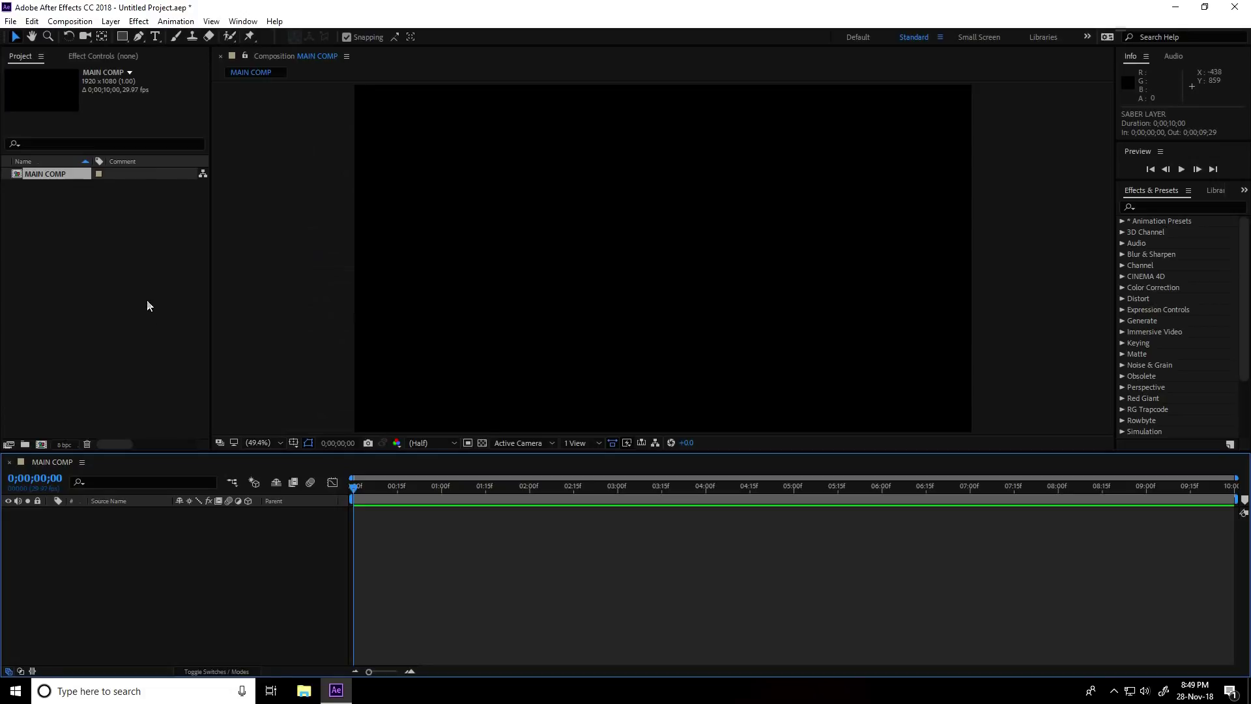
# Import the logo 5-01 image from the Logo folder as footage and add it as a layer in MAIN COMP
pyautogui.rightClick(93, 241)
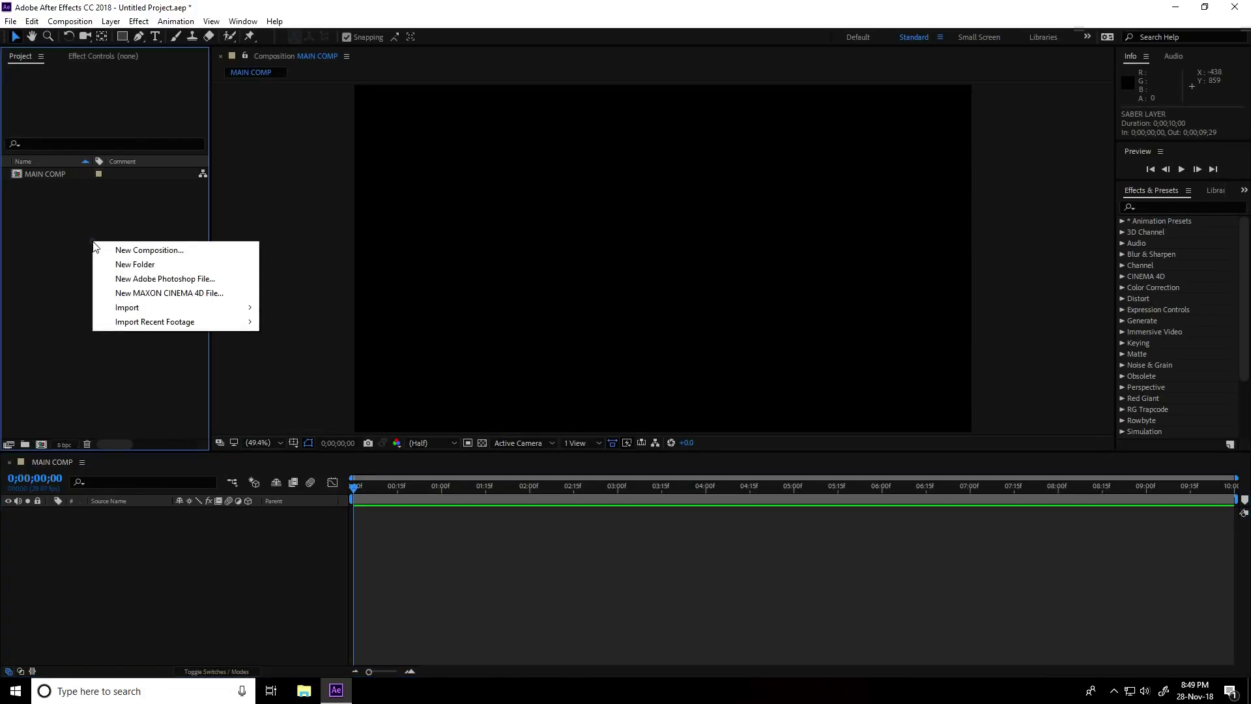
pyautogui.moveTo(123, 308)
pyautogui.click(305, 309)
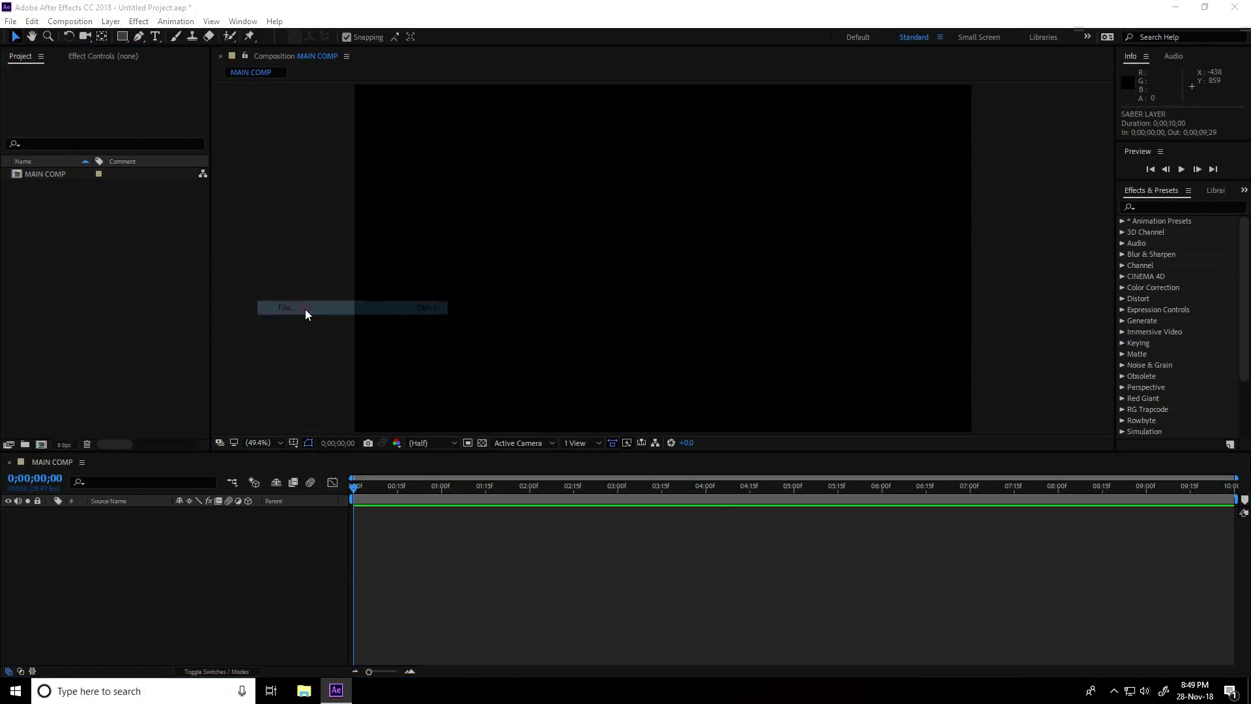
pyautogui.click(304, 152)
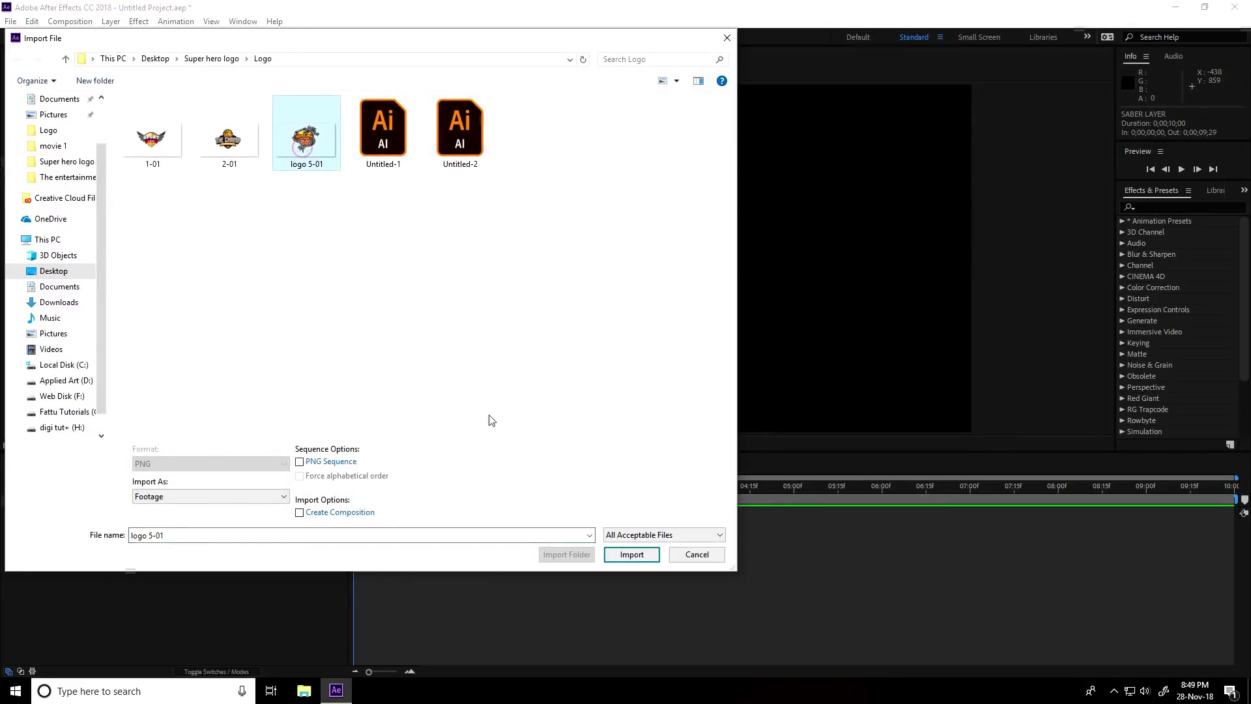
pyautogui.click(632, 554)
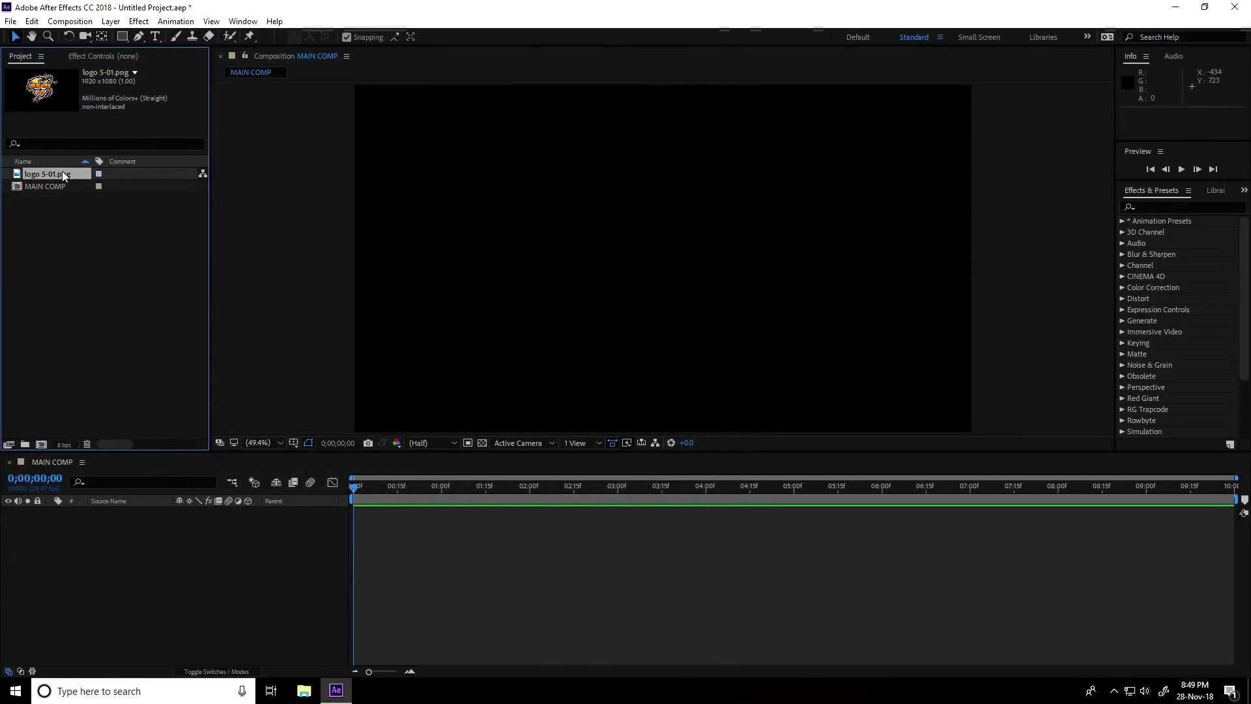
pyautogui.moveTo(61, 174); pyautogui.dragTo(157, 559)
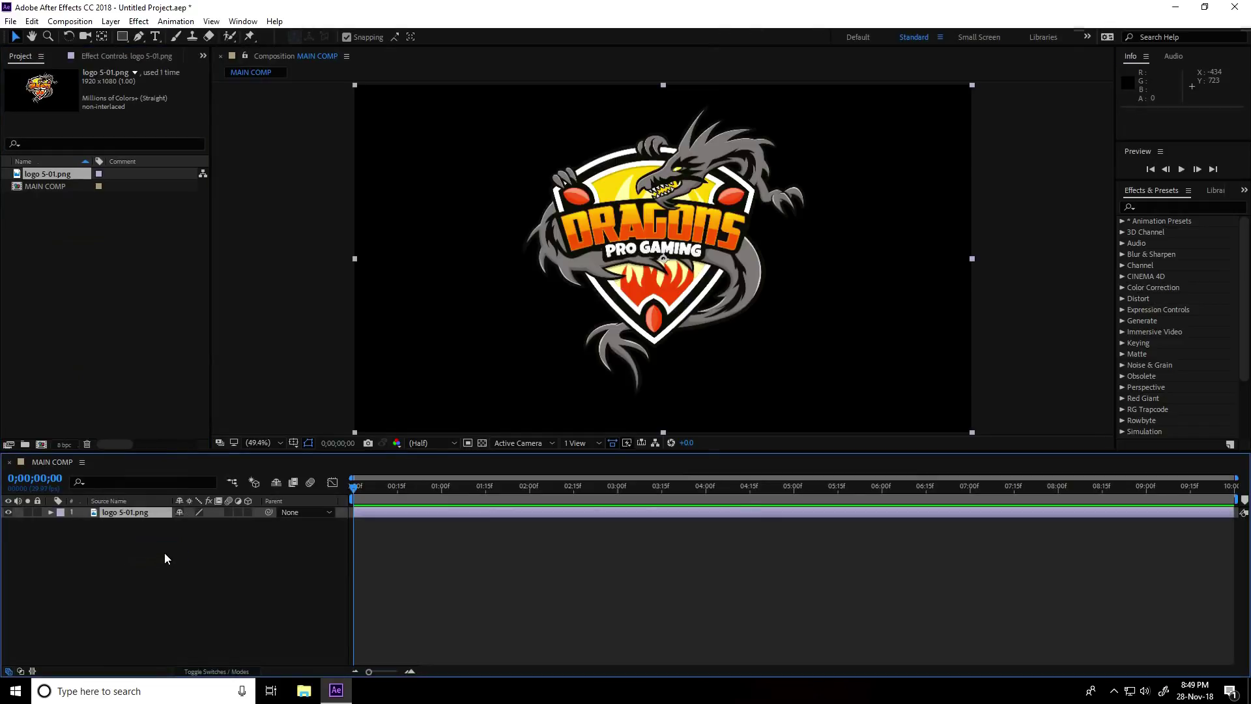
# Pre-compose the logo 5-01.png layer as LOGO SABER, moving all attributes into the new composition
pyautogui.rightClick(123, 510)
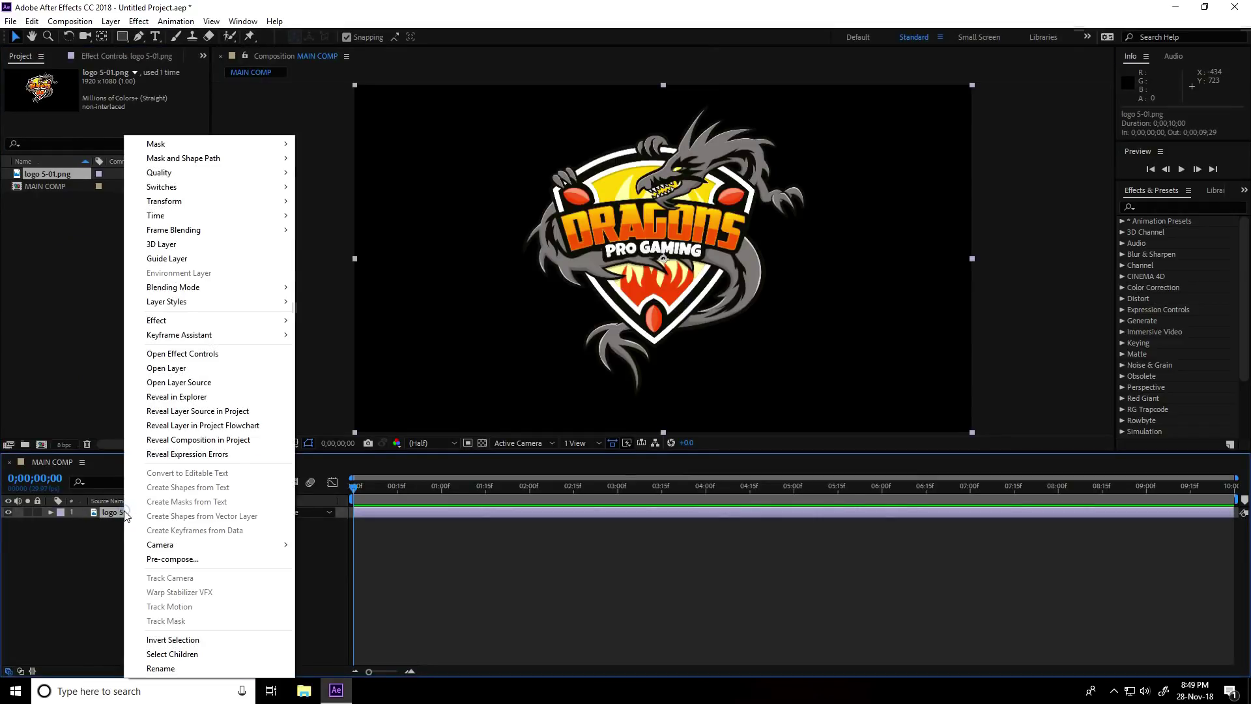
pyautogui.click(163, 564)
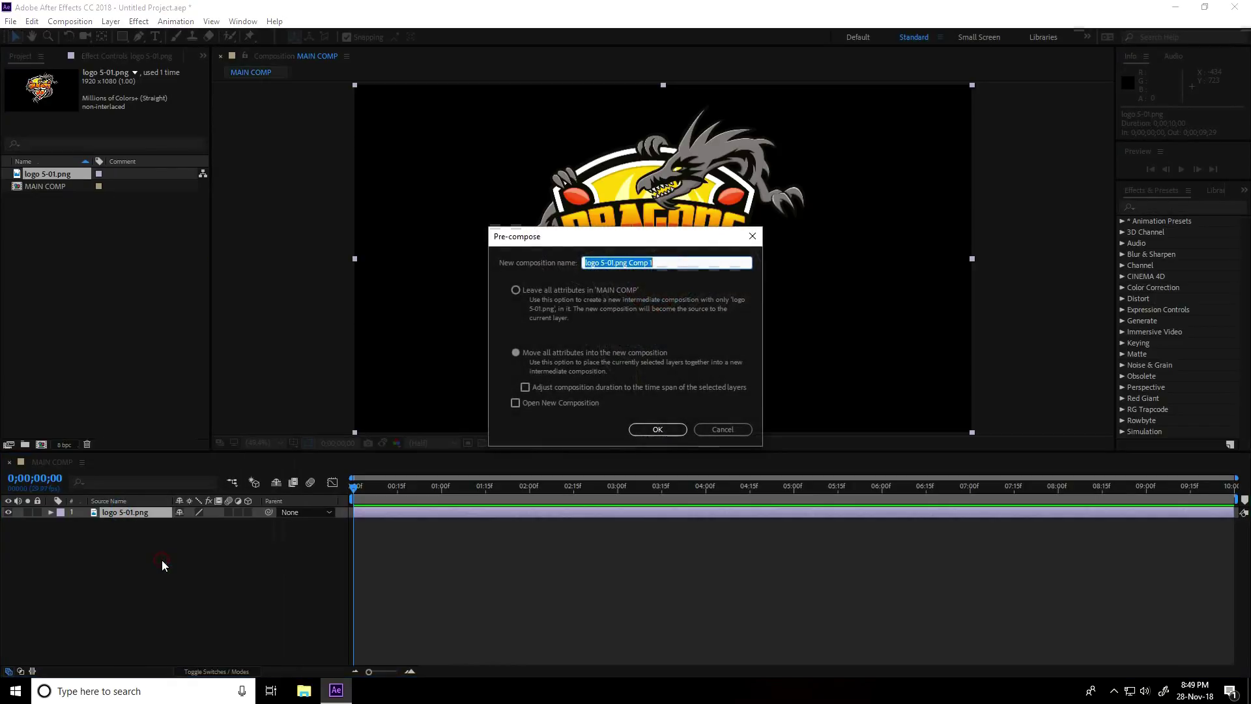
pyautogui.press('BackSpace')
pyautogui.write('LOGO S')
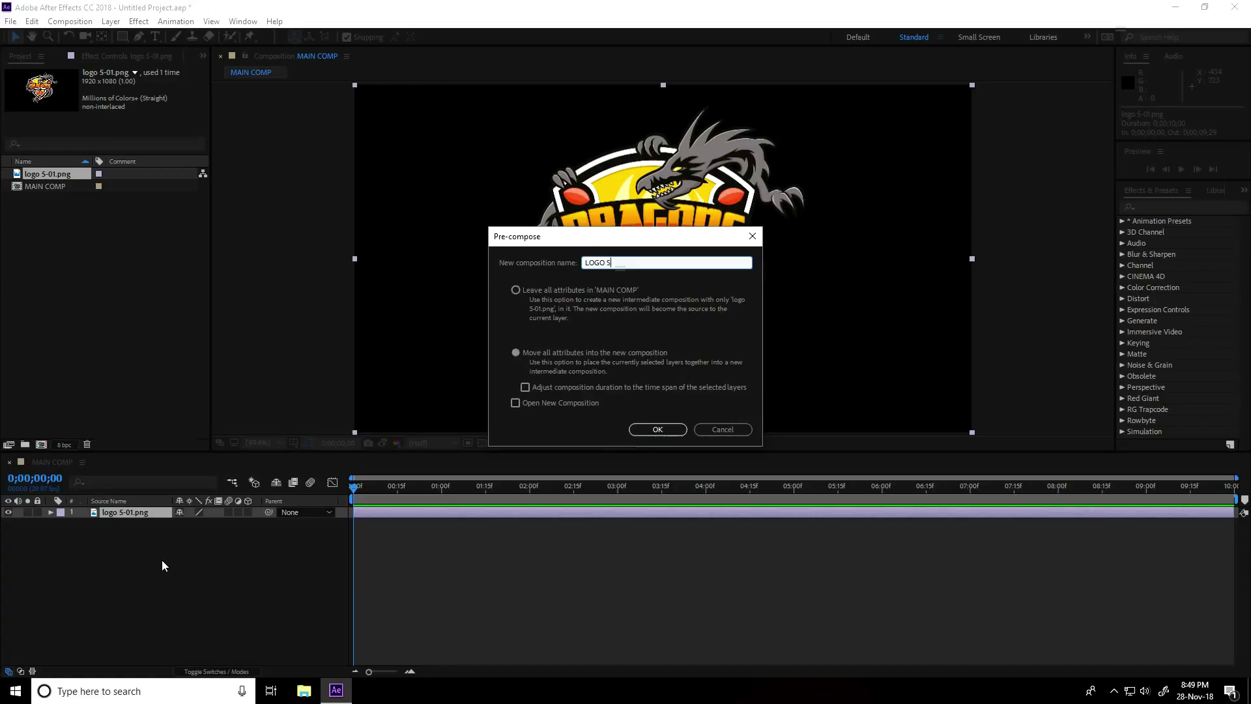
pyautogui.write('ABER')
pyautogui.click(661, 428)
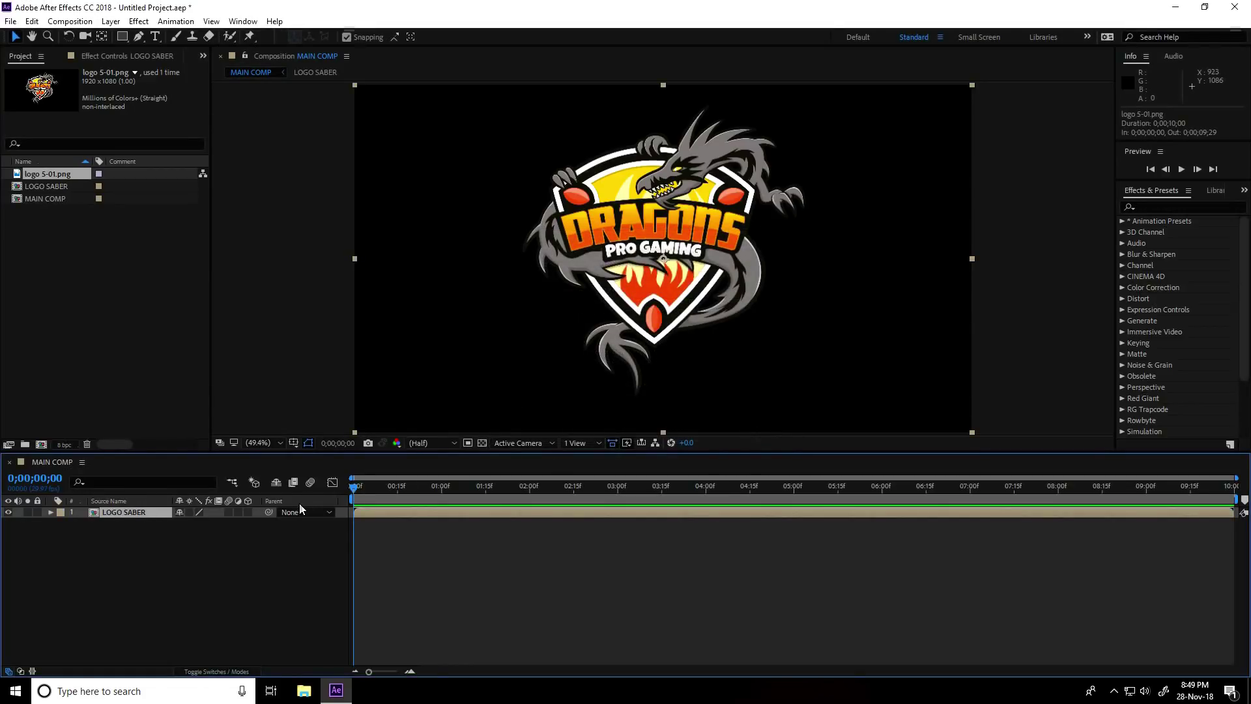
# Pre-compose the LOGO SABER layer into another composition named LOGO, moving all attributes into it
pyautogui.rightClick(118, 511)
pyautogui.click(148, 560)
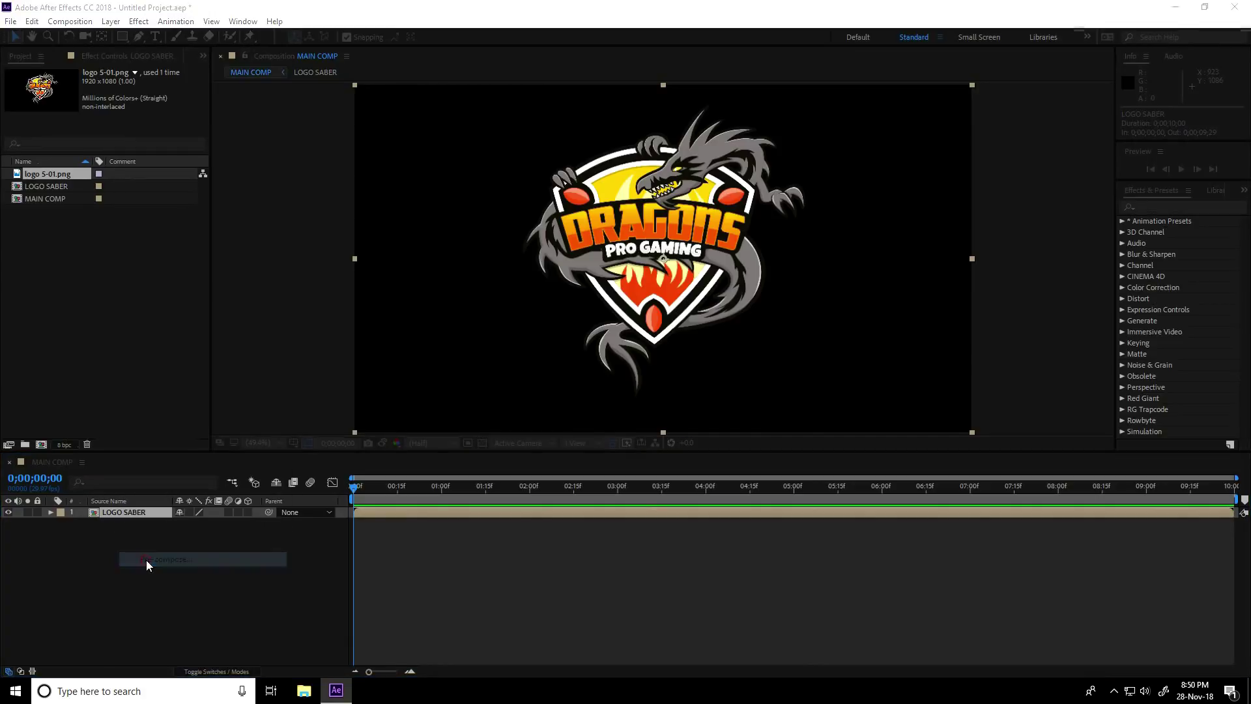
pyautogui.write('LOGO')
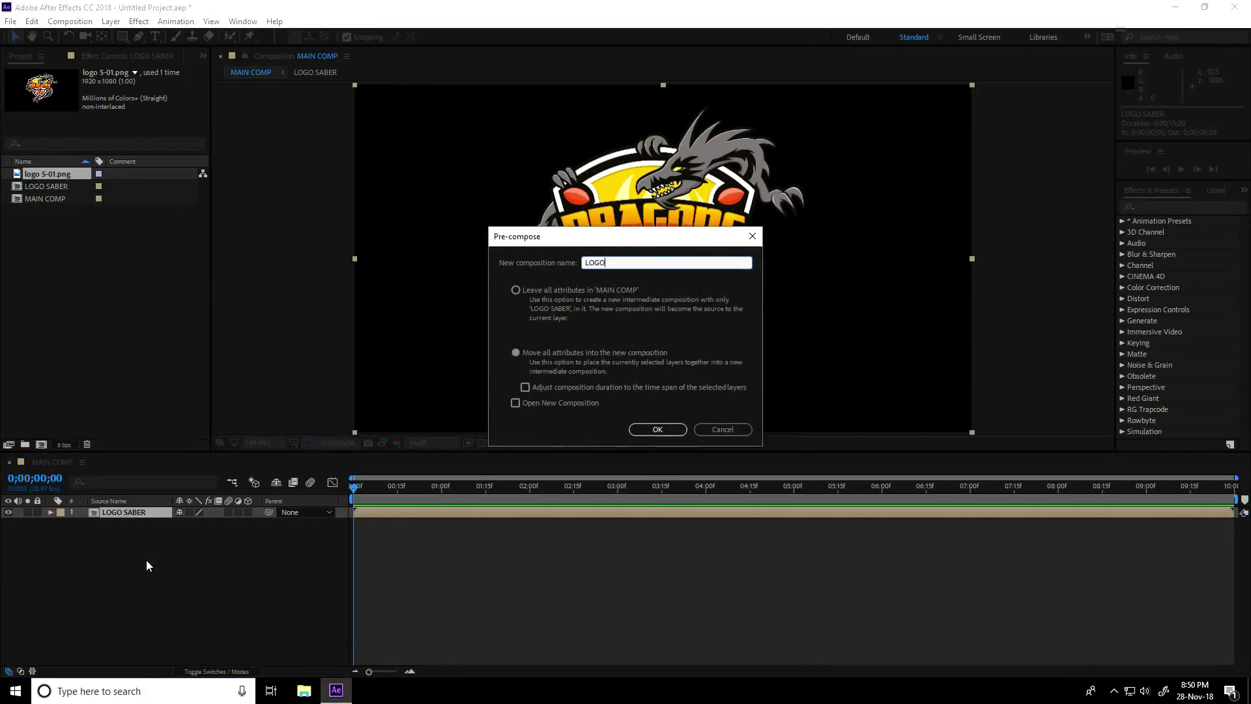
pyautogui.click(657, 429)
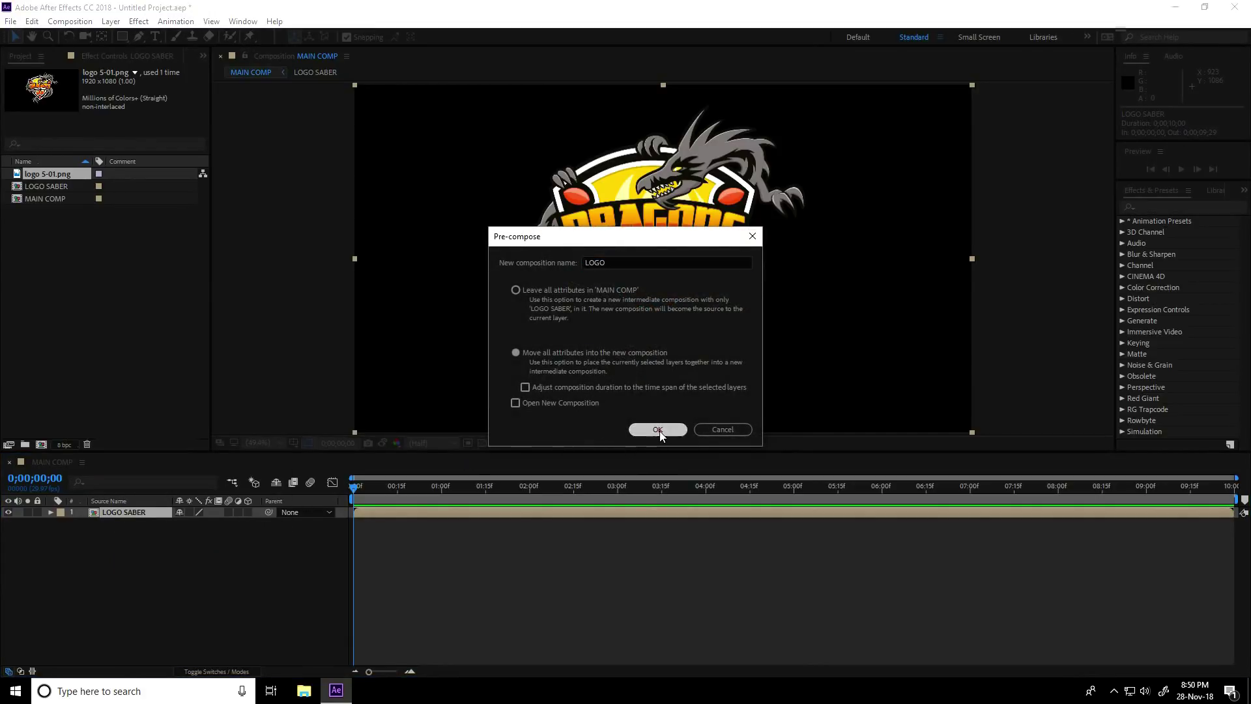
# Open the LOGO composition and auto-trace the LOGO SABER layer's alpha channel on the current frame
pyautogui.doubleClick(110, 512)
pyautogui.click(121, 512)
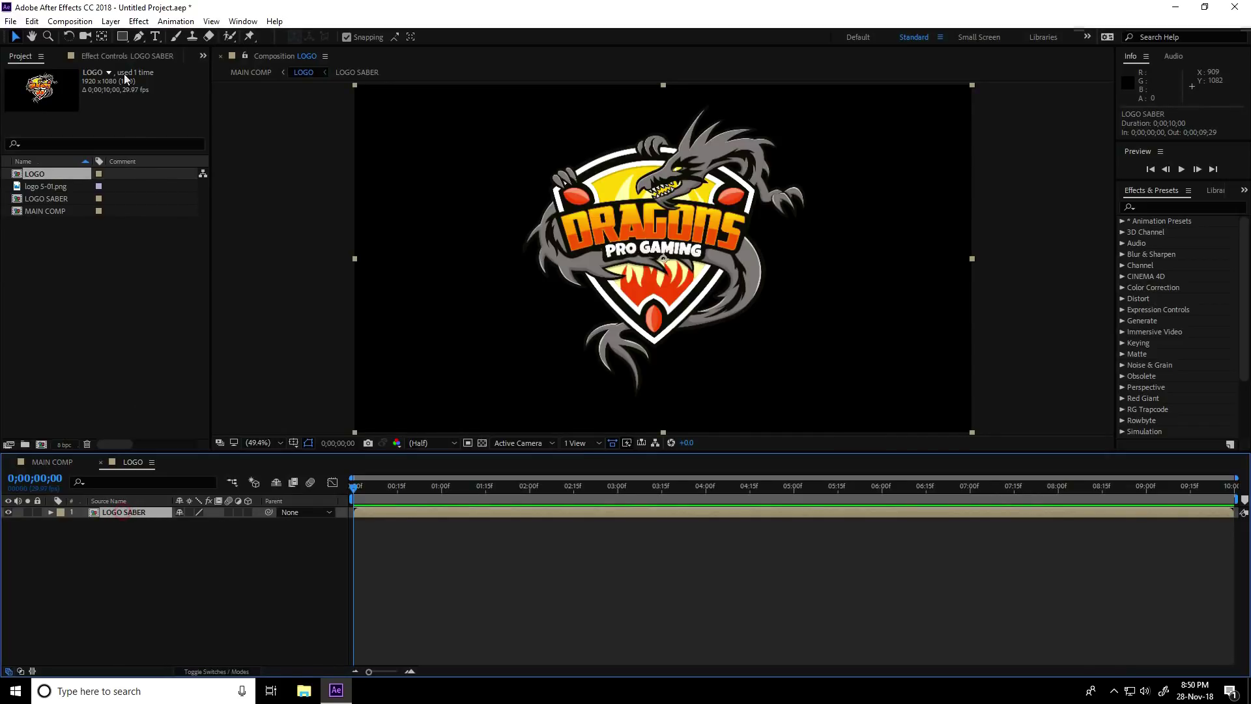
pyautogui.click(111, 21)
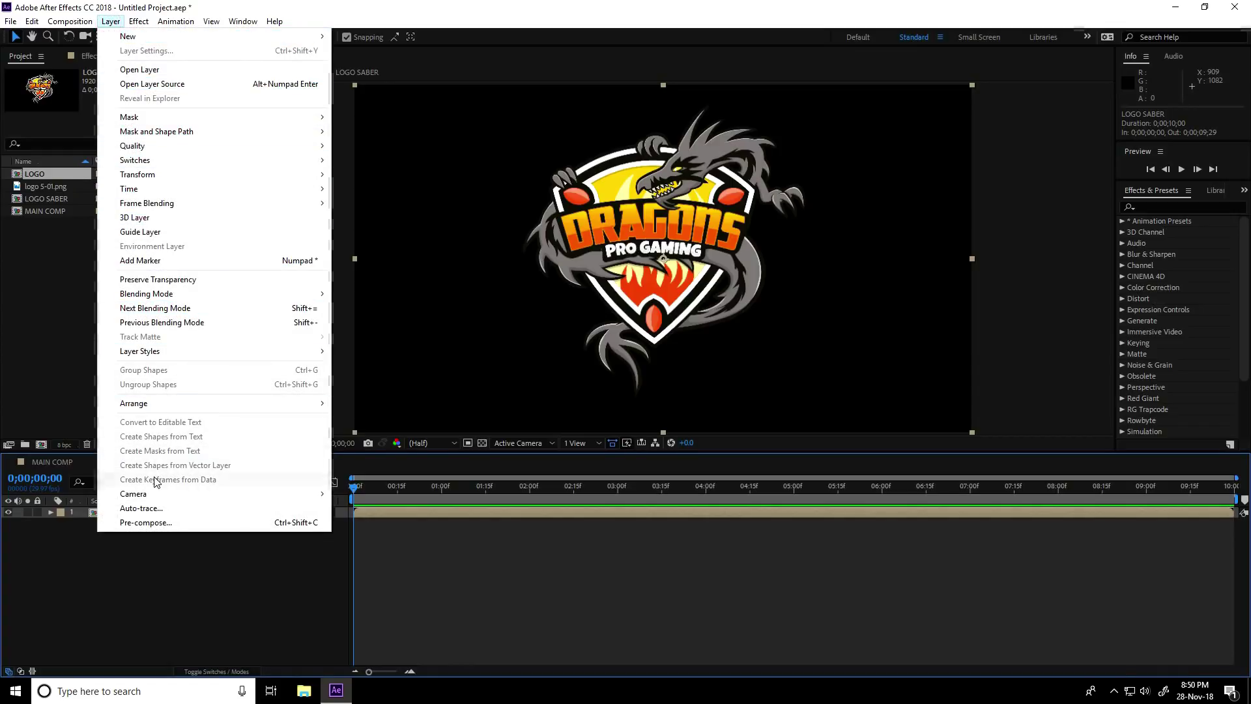
pyautogui.click(155, 509)
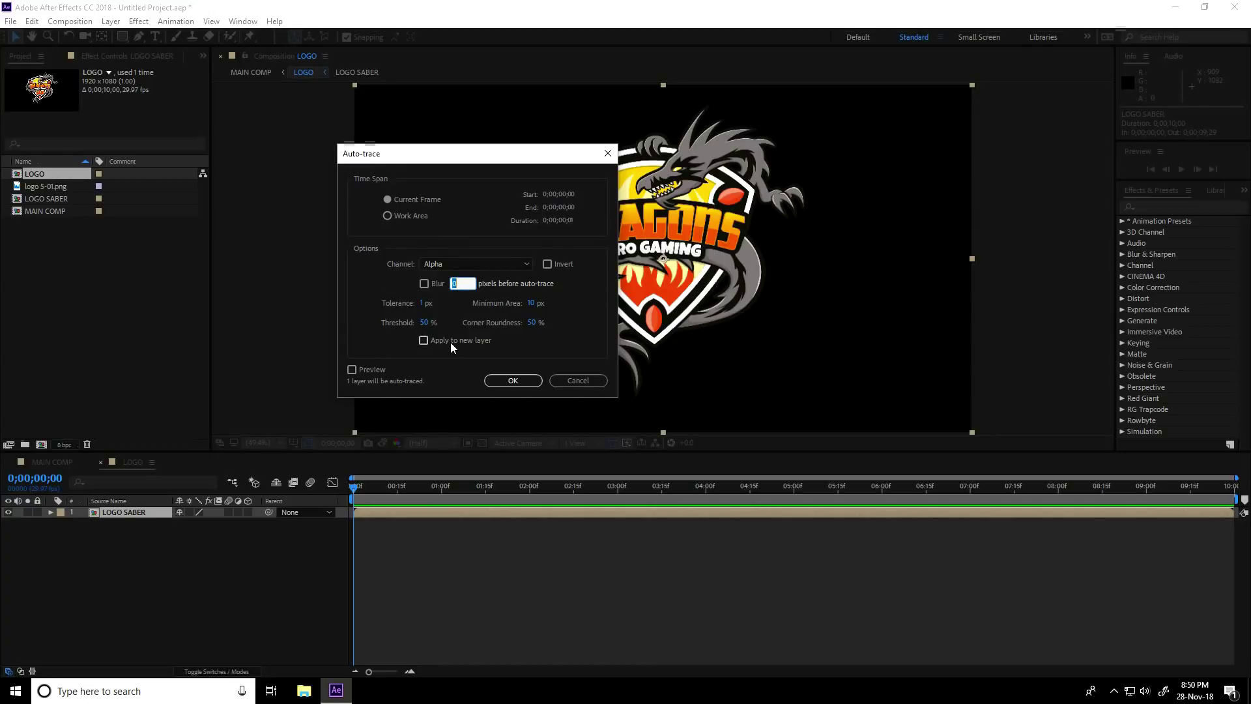
pyautogui.click(513, 380)
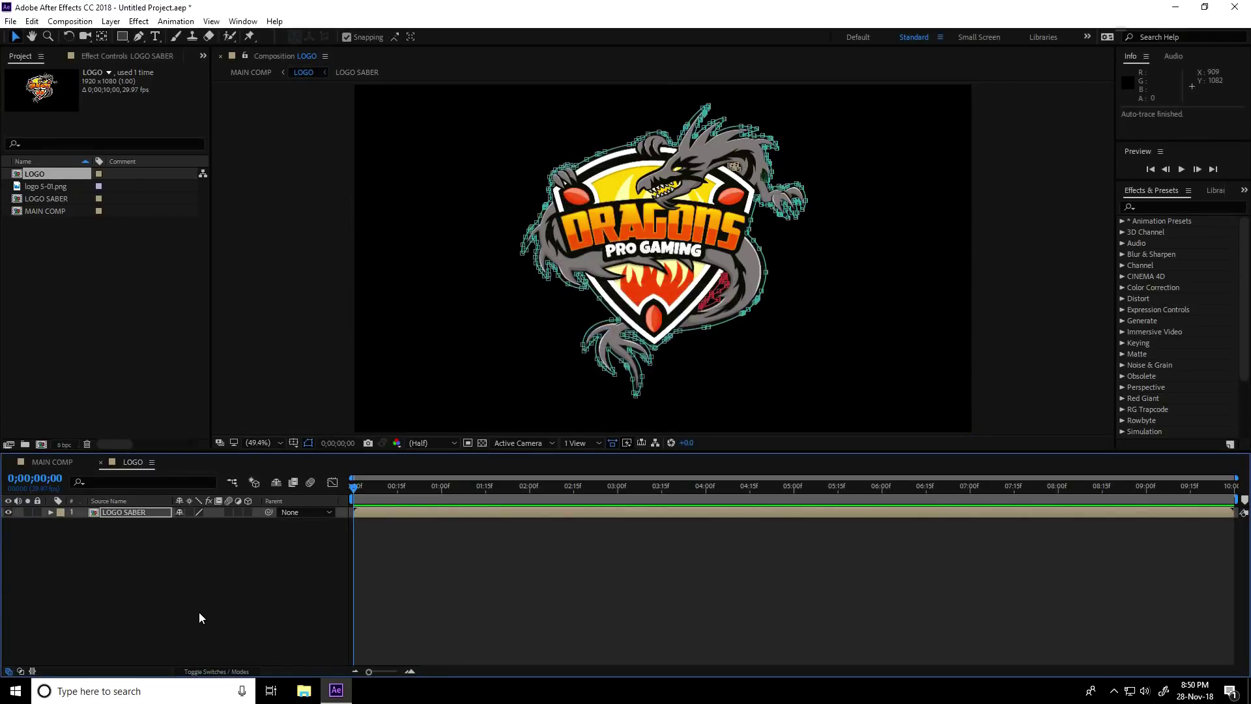
# Duplicate the traced LOGO SABER layer five times to make six stacked copies
pyautogui.click(115, 512)
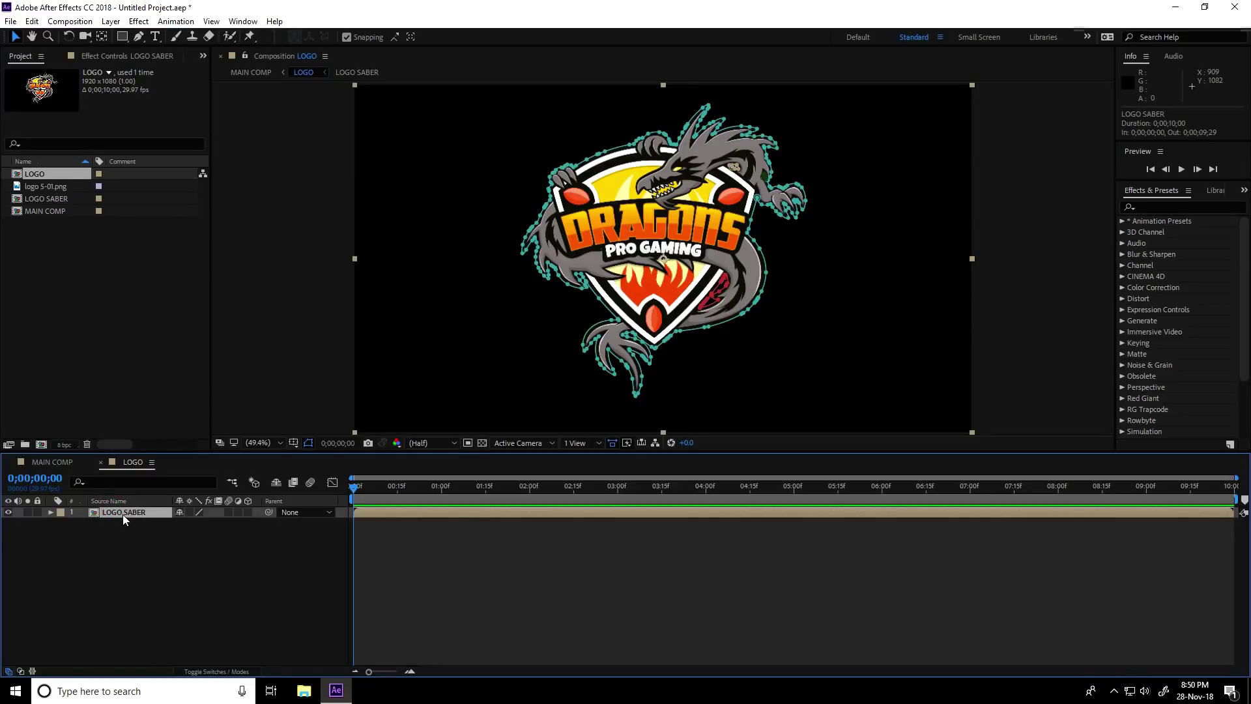
pyautogui.hotkey('ctrl', 'd')
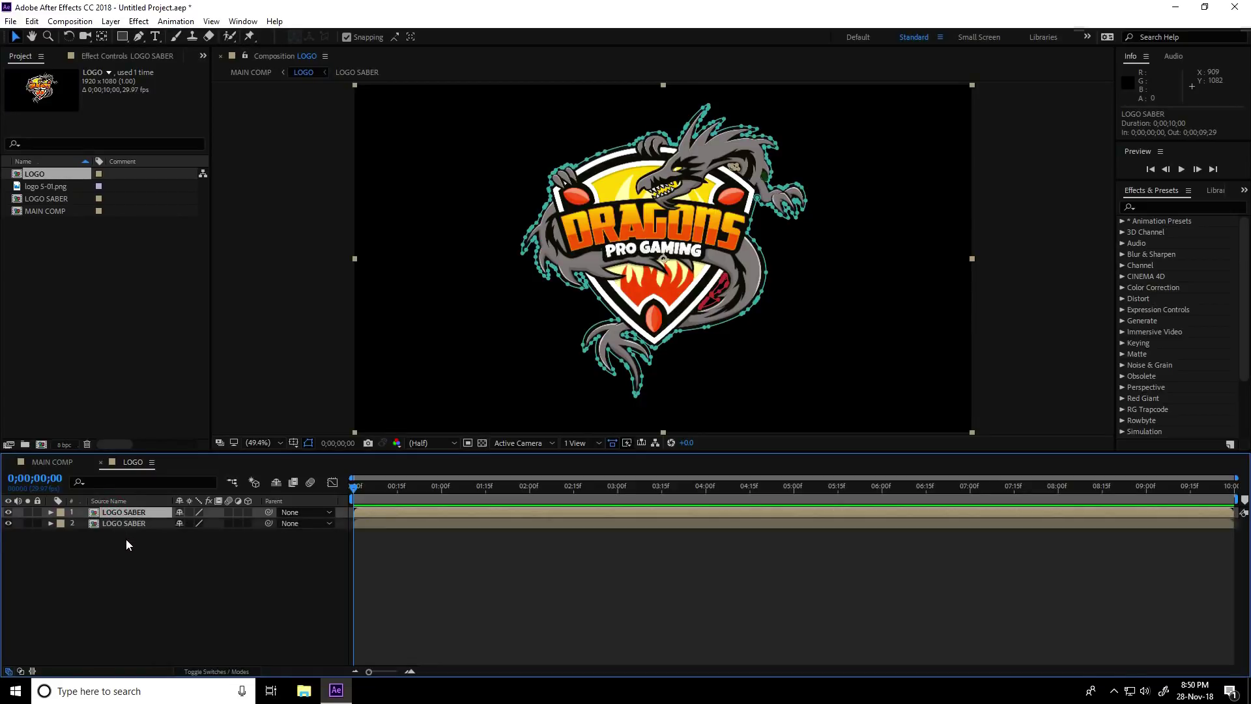
pyautogui.hotkey('ctrl', 'd')
pyautogui.hotkey('ctrl', 'd')
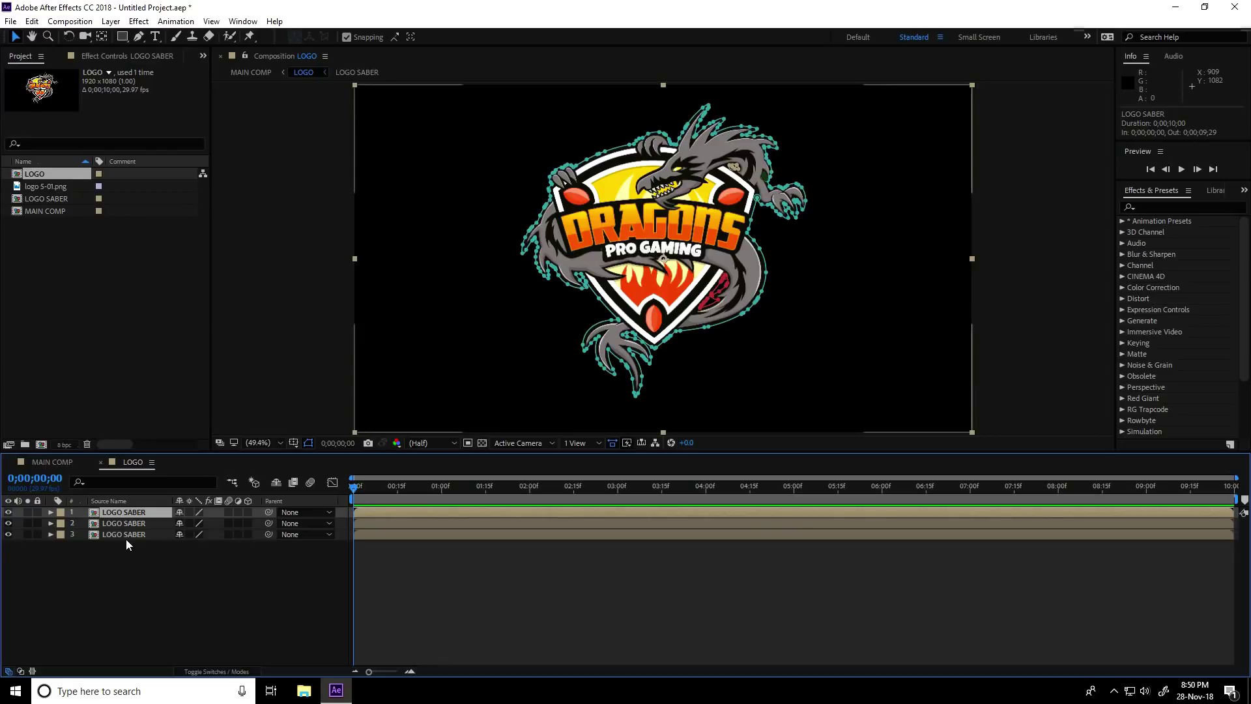
pyautogui.hotkey('ctrl', 'd')
pyautogui.hotkey('ctrl', 'd')
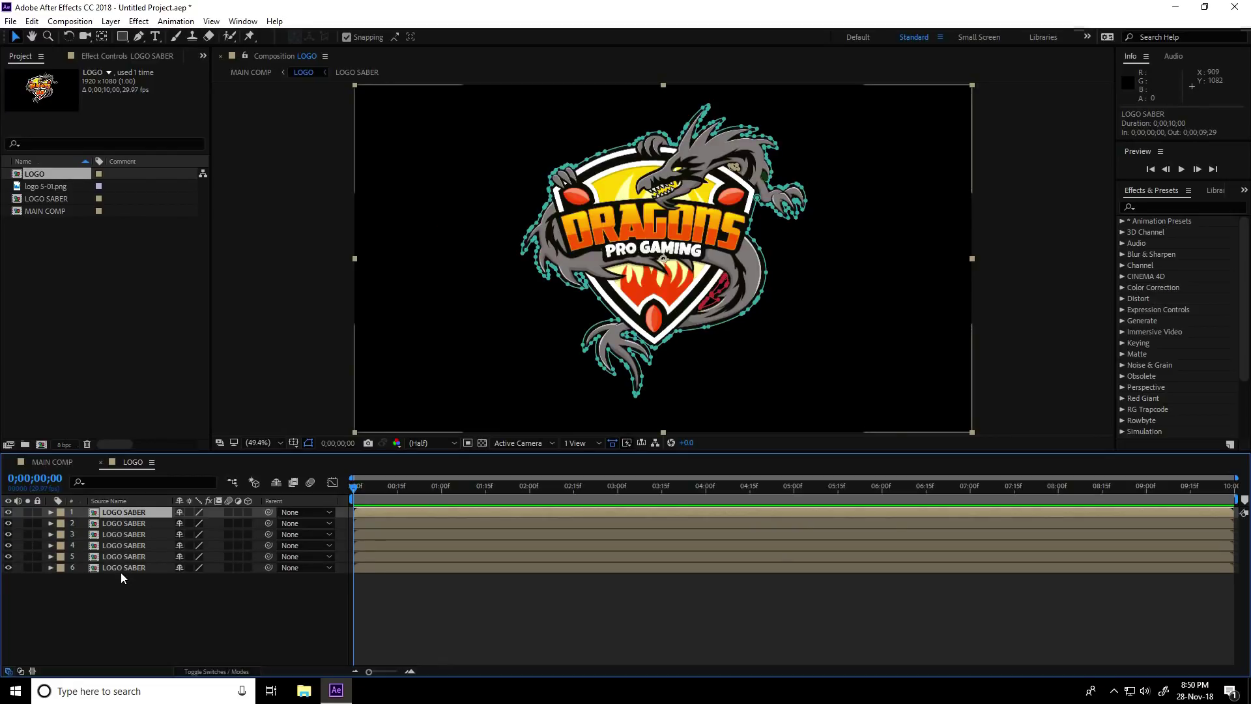
# Turn all six LOGO SABER layers into 3D layers
pyautogui.moveTo(116, 620); pyautogui.dragTo(138, 514)
pyautogui.moveTo(84, 599); pyautogui.dragTo(138, 512)
pyautogui.click(127, 614)
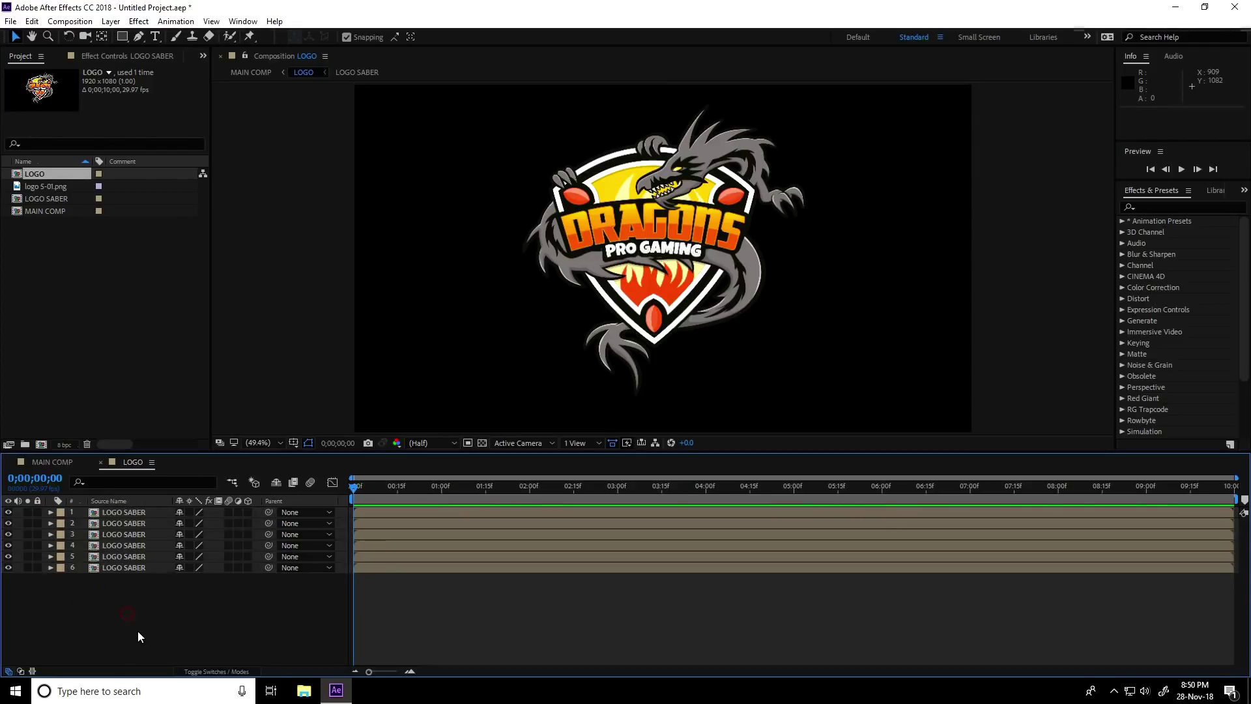
pyautogui.moveTo(132, 575); pyautogui.dragTo(143, 514)
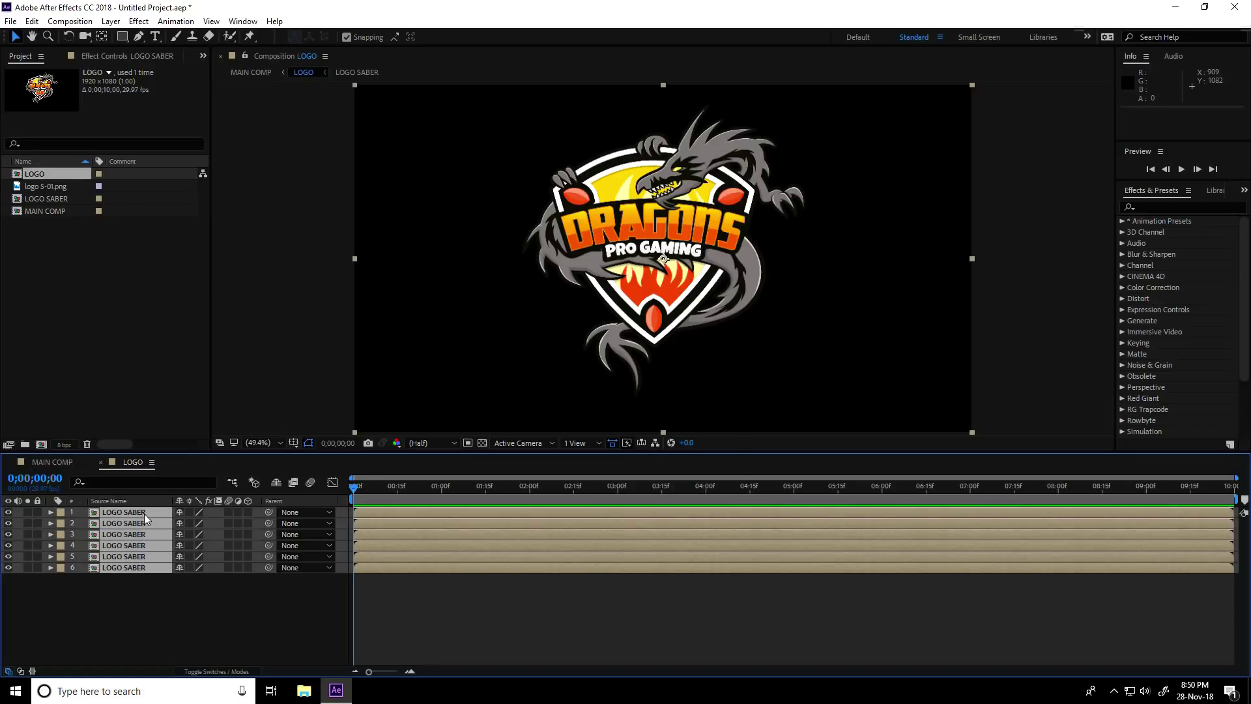
pyautogui.click(250, 512)
# Set the blending mode of LOGO SABER layers 1 to 5 to Screen, leaving out the lowest layer
pyautogui.click(199, 672)
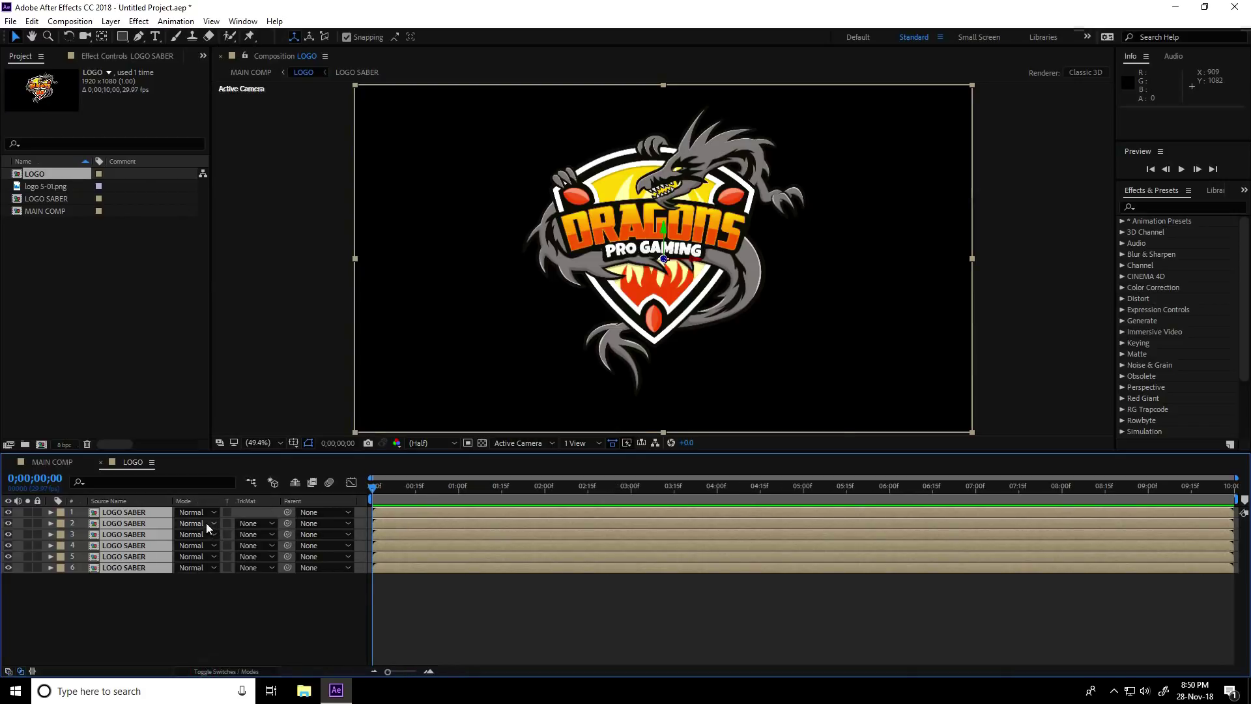
pyautogui.click(162, 577)
pyautogui.click(115, 556)
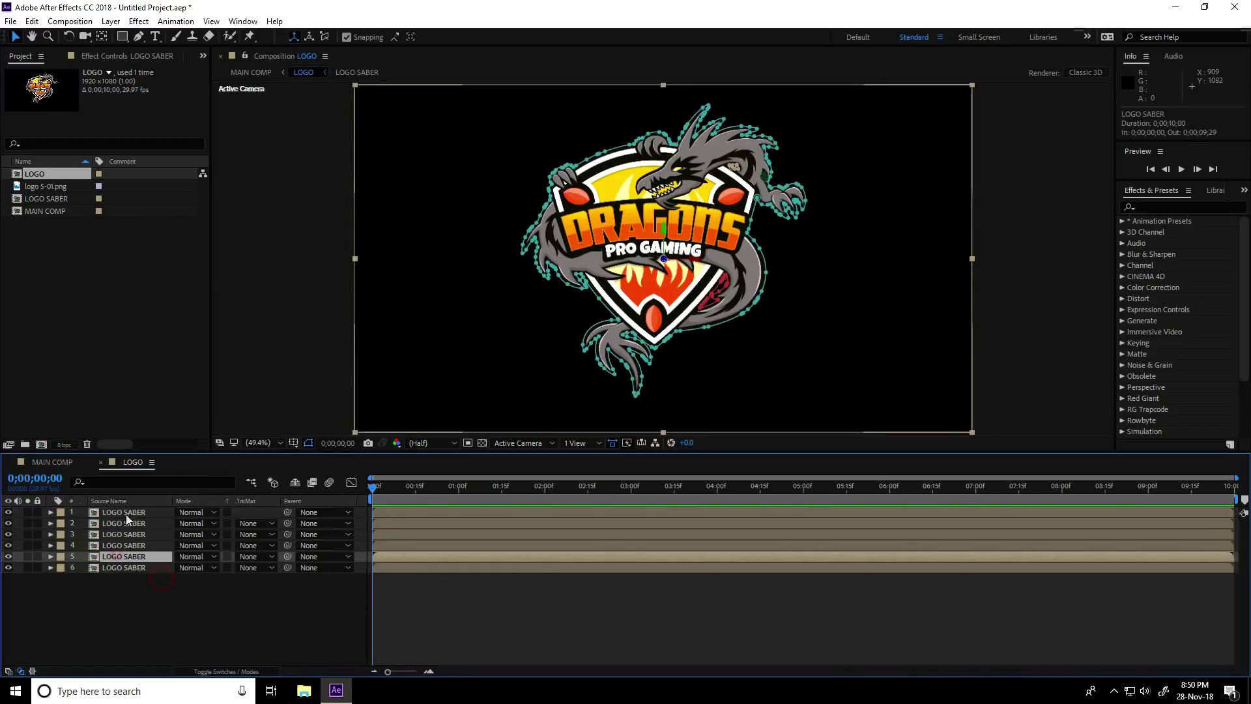
pyautogui.keyDown('shift'); pyautogui.click(127, 512); pyautogui.keyUp('shift')
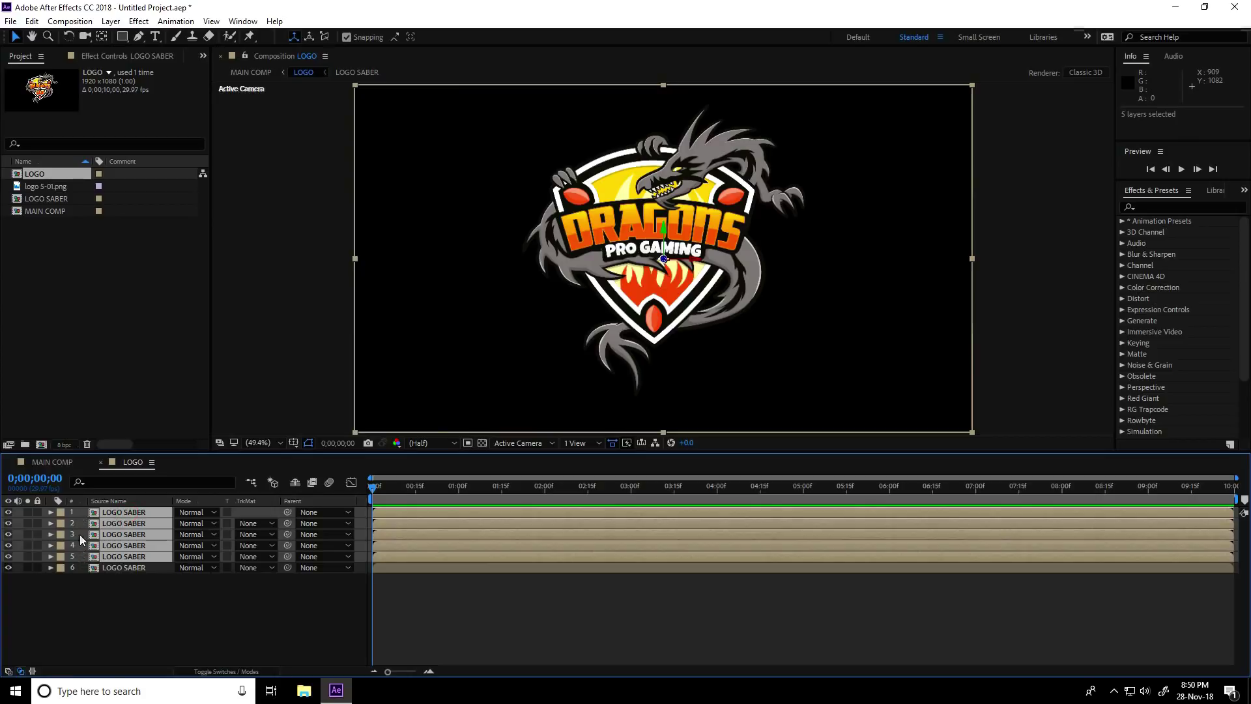
pyautogui.click(213, 512)
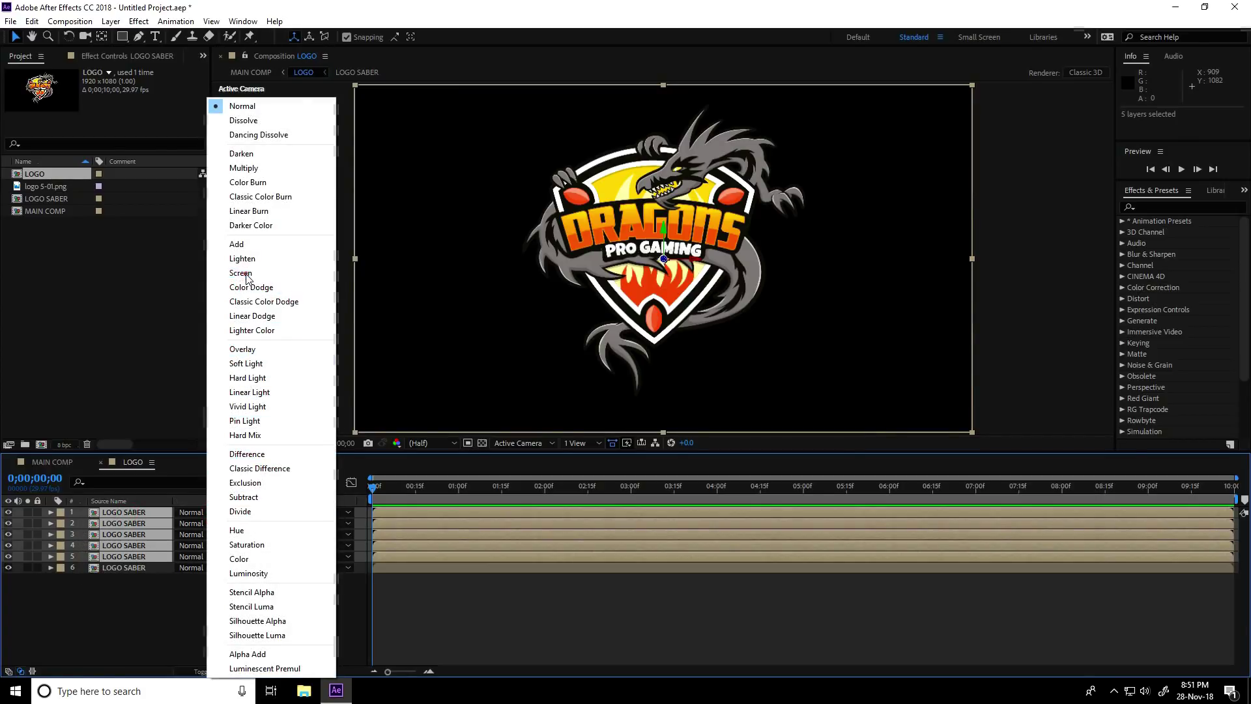
pyautogui.click(247, 275)
pyautogui.click(140, 611)
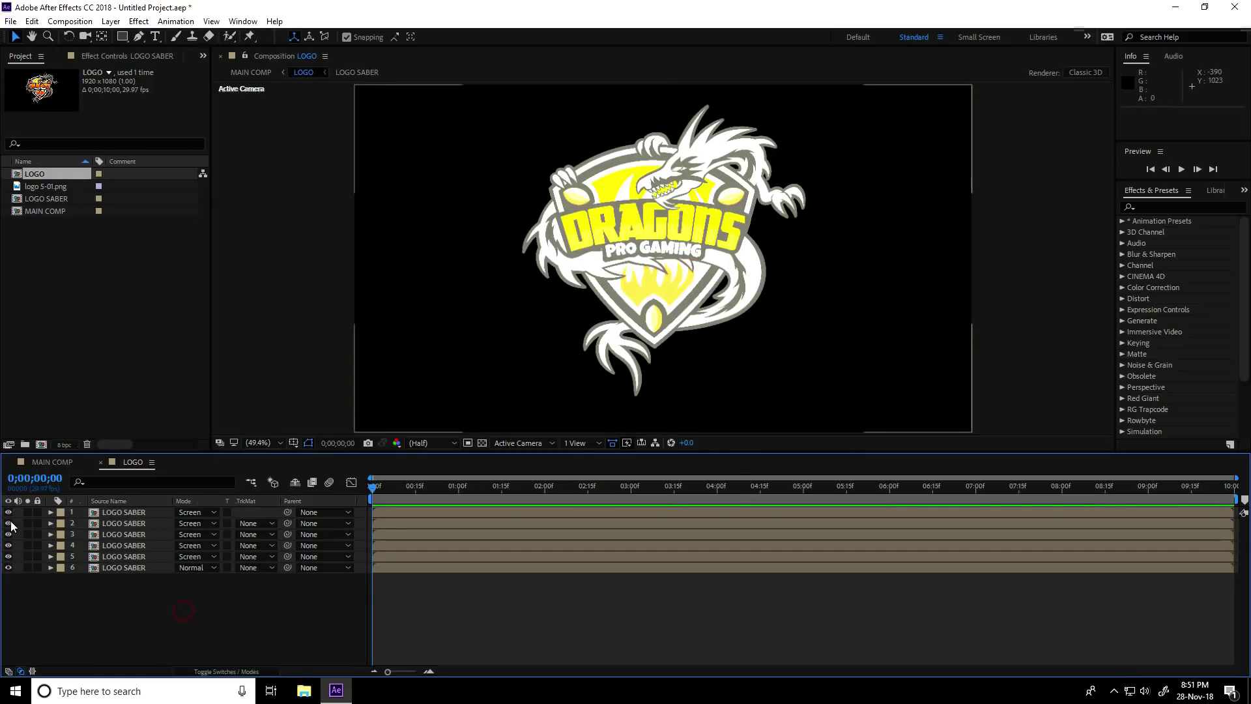
# Hide all the LOGO SABER layers except layer 5
pyautogui.moveTo(8, 513); pyautogui.dragTo(16, 578)
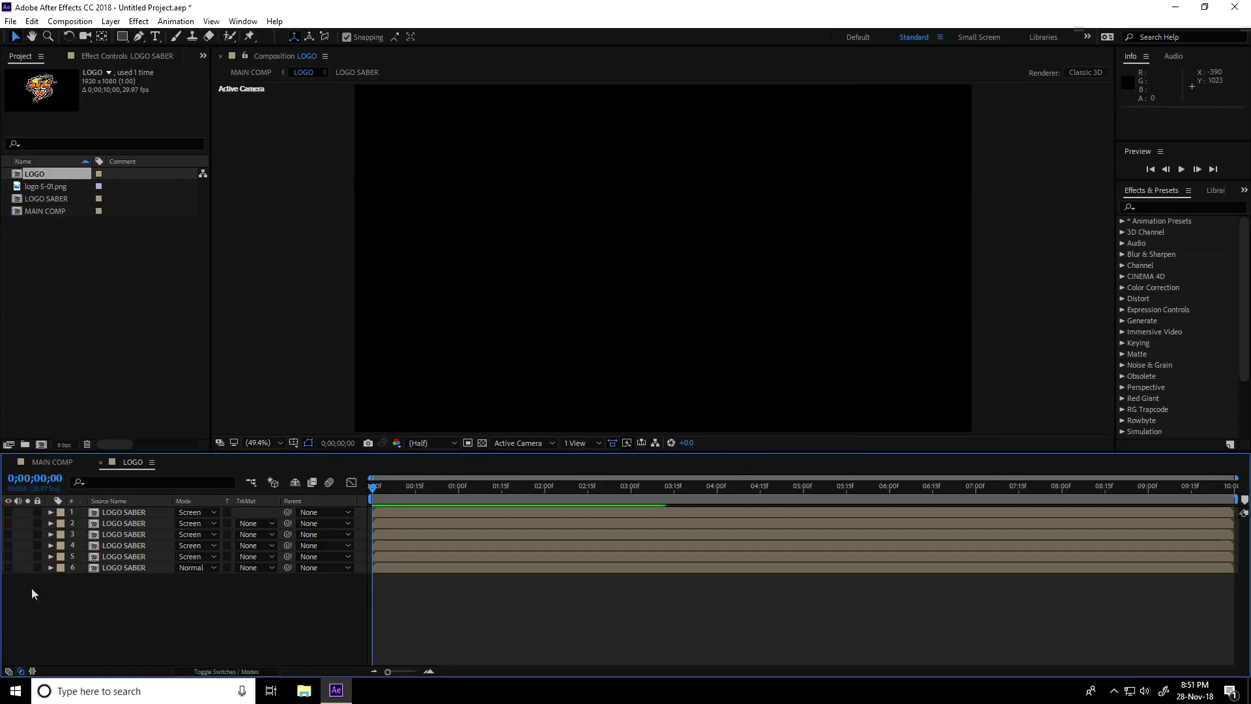
pyautogui.click(131, 556)
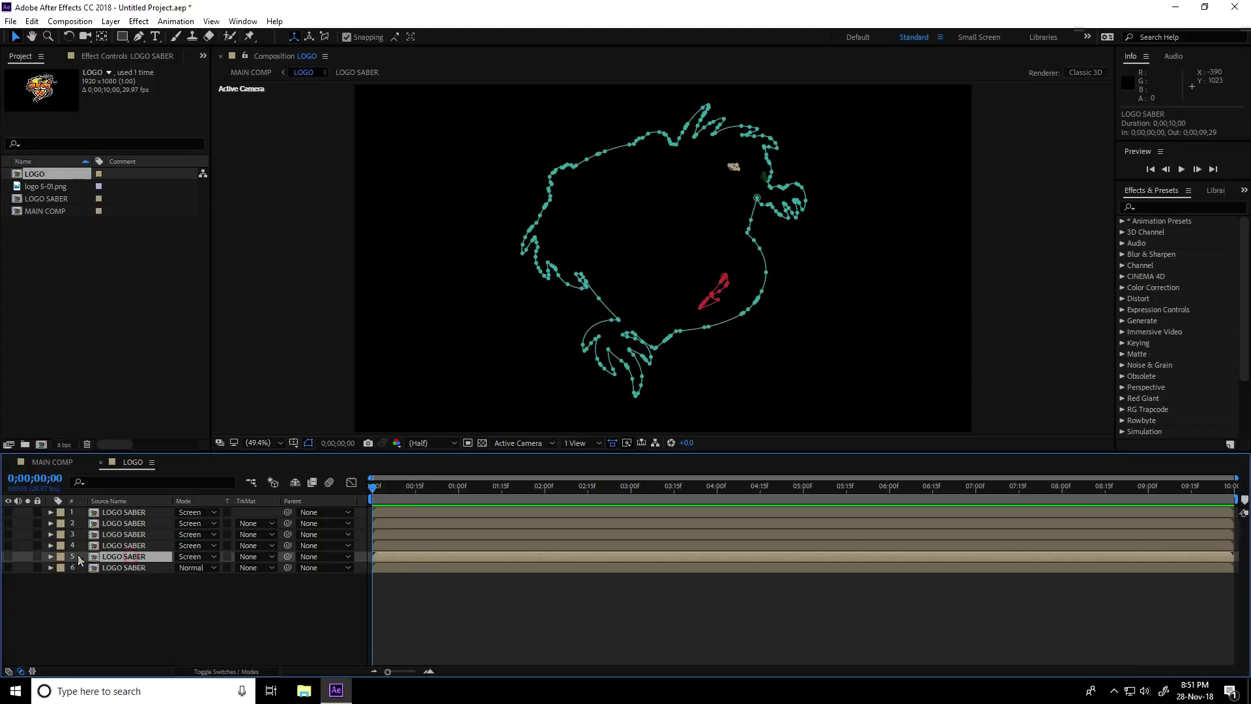
pyautogui.click(8, 556)
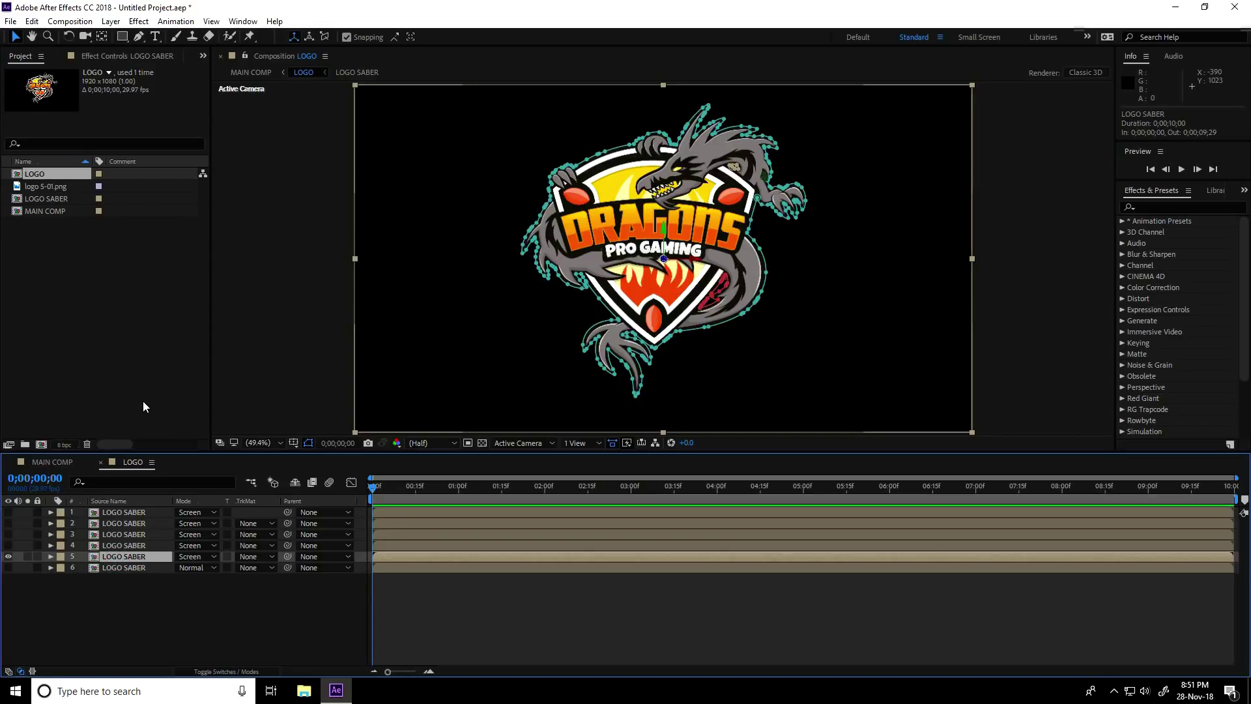
# Apply the Video Copilot Saber effect to LOGO SABER layer 5 with the Energize preset
pyautogui.click(139, 21)
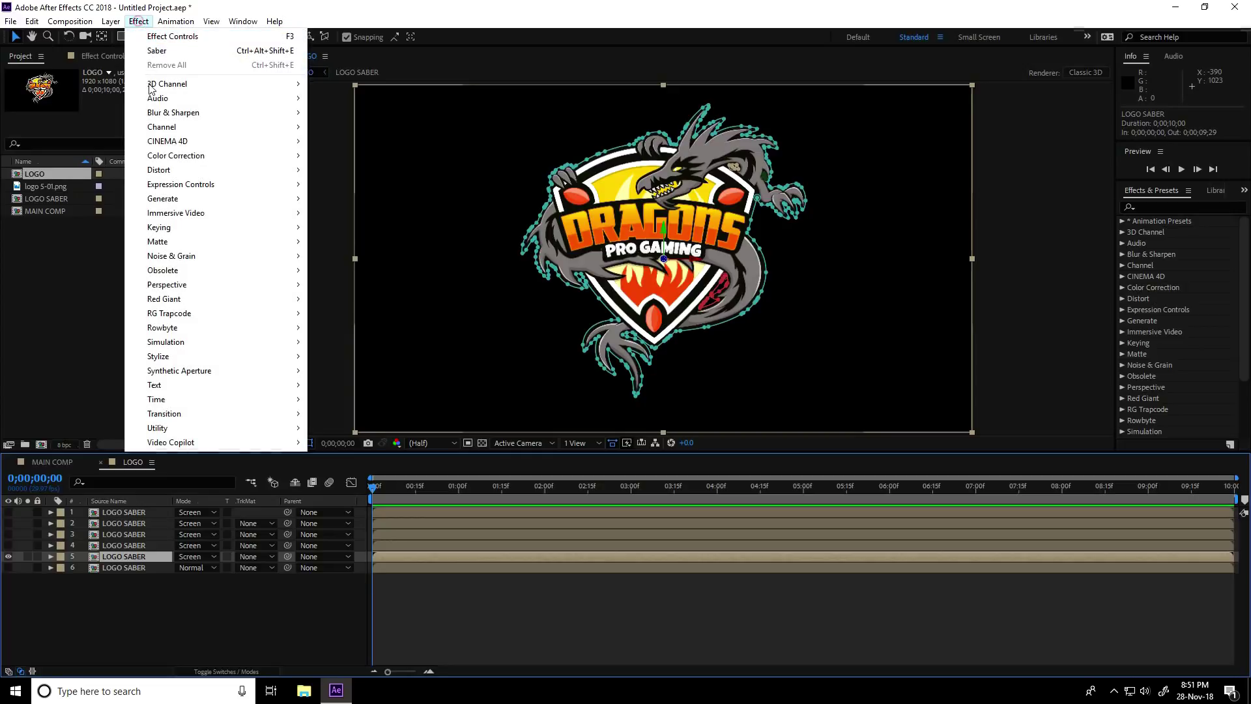
pyautogui.moveTo(174, 443)
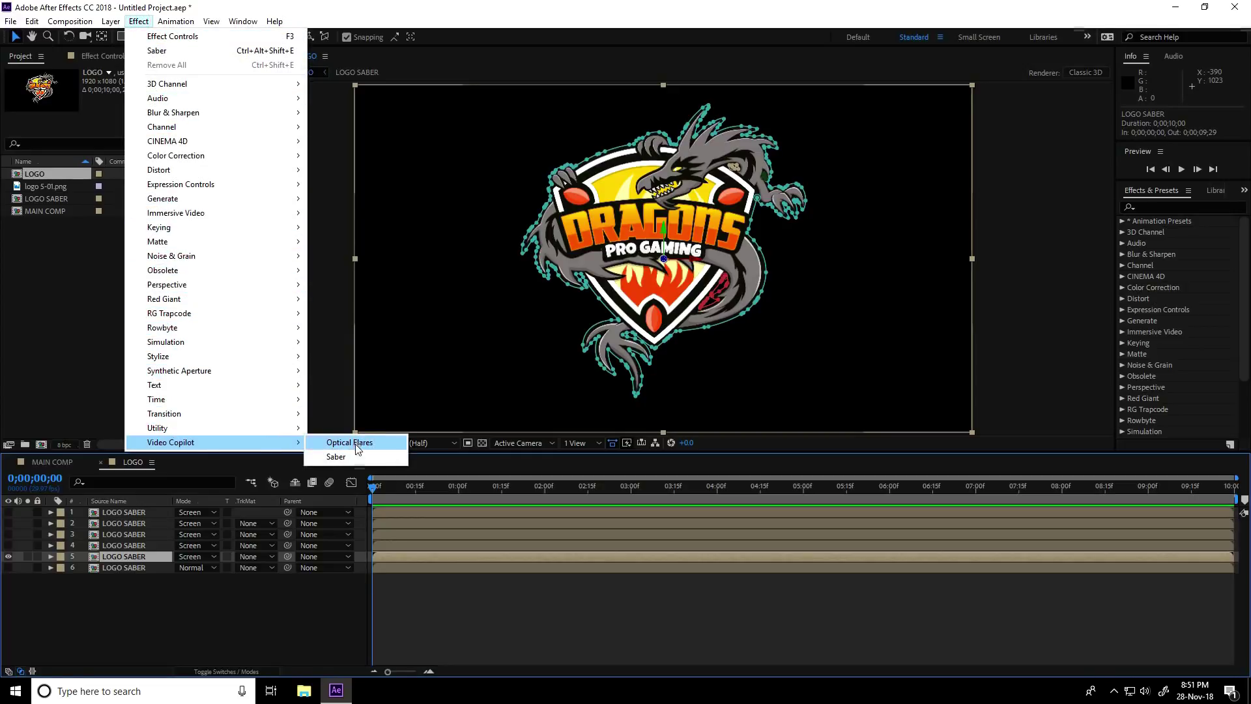
pyautogui.click(332, 456)
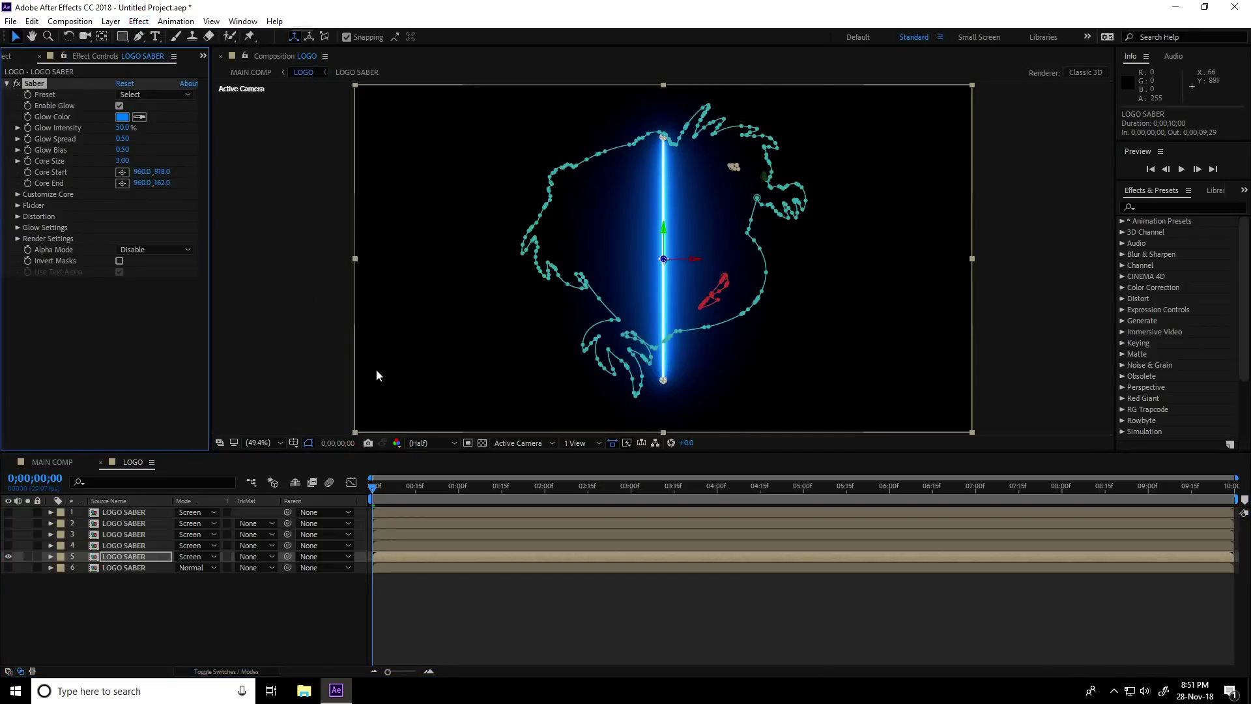
pyautogui.click(183, 96)
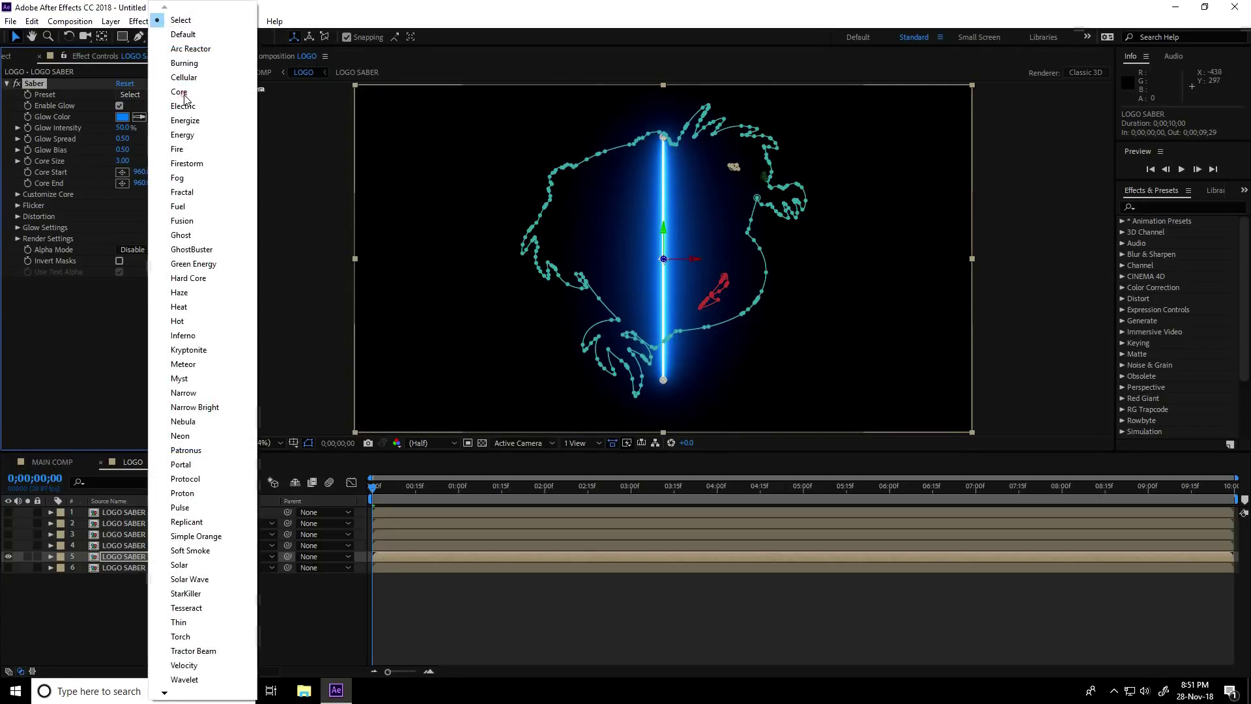
pyautogui.click(212, 129)
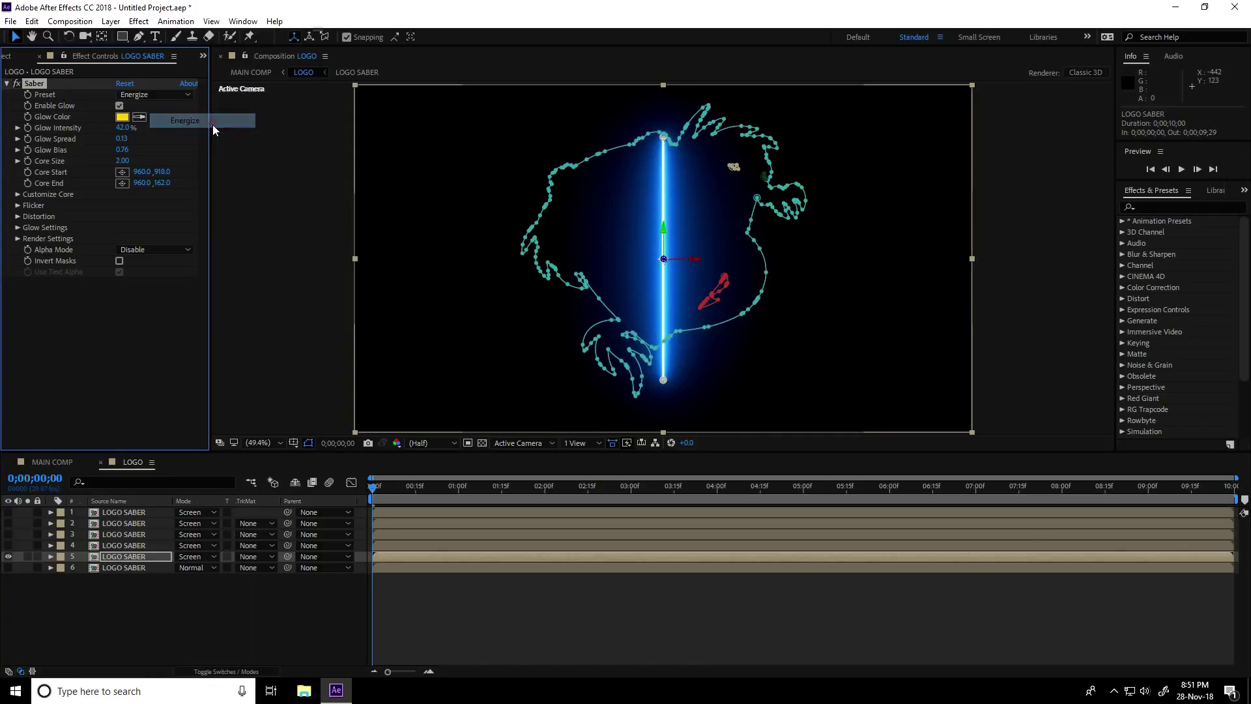
# Change the Saber glow color on layer 5 to orange with a hue of 30°
pyautogui.click(122, 117)
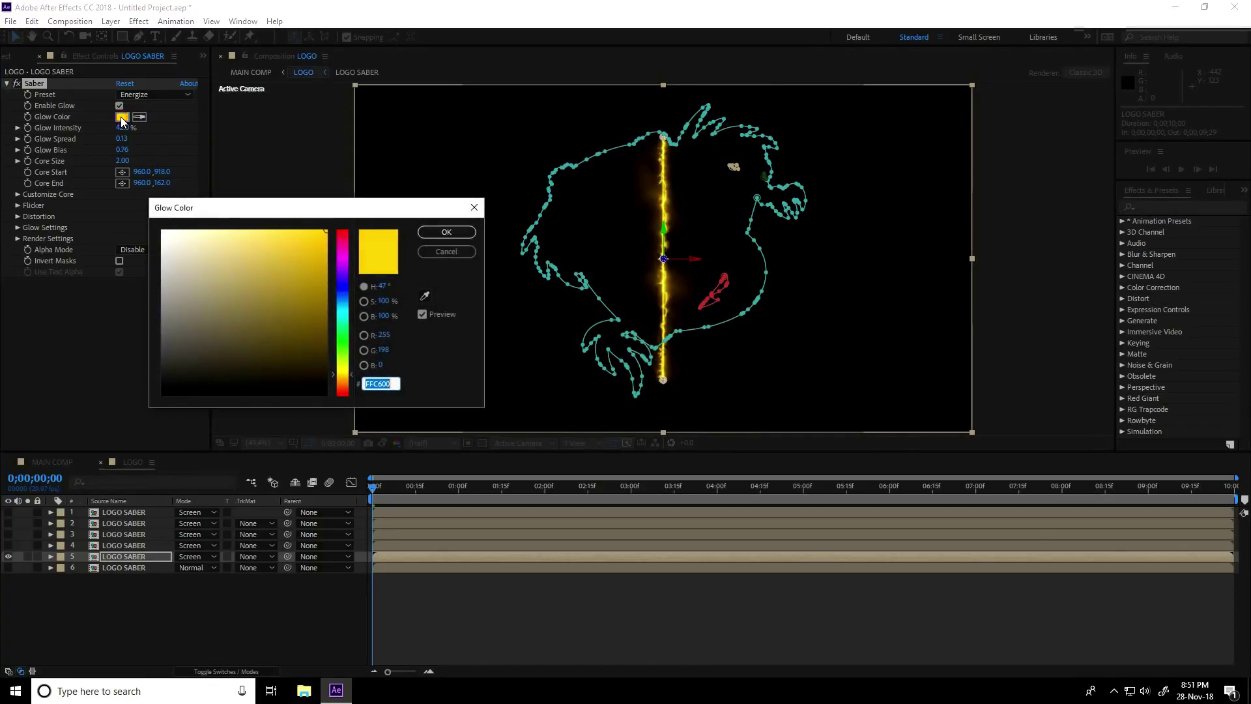
pyautogui.click(385, 286)
pyautogui.write('30')
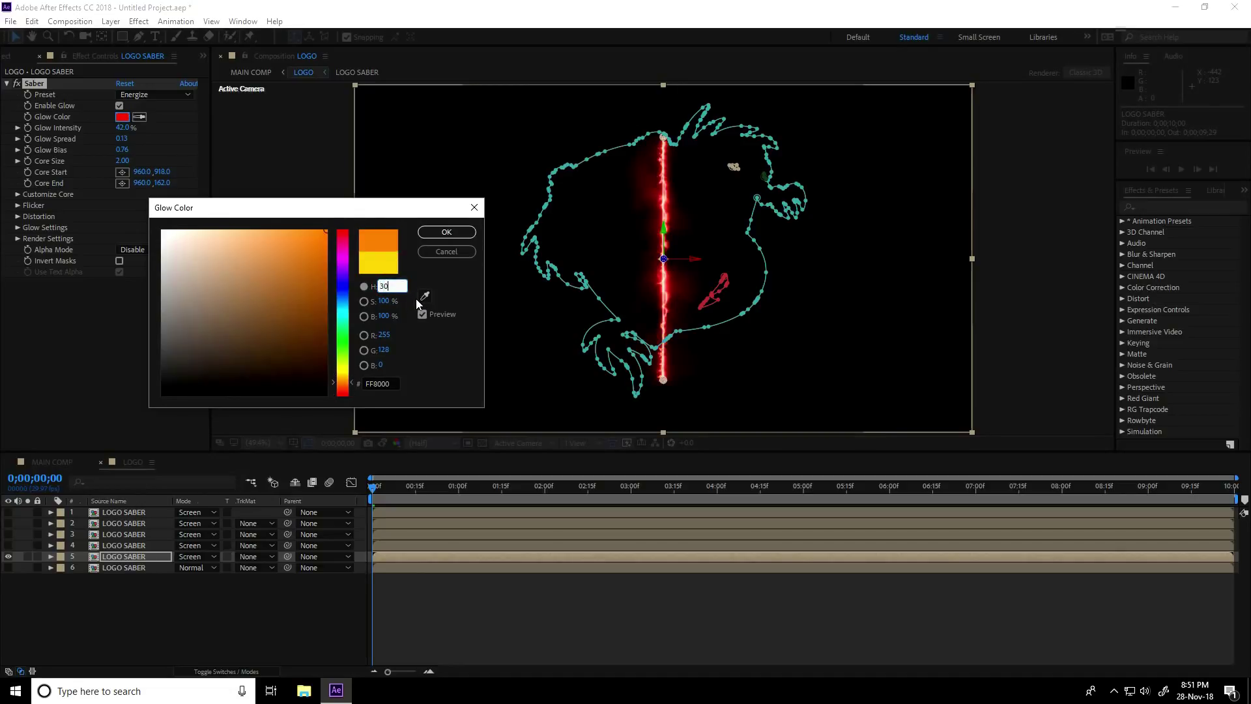
pyautogui.click(445, 232)
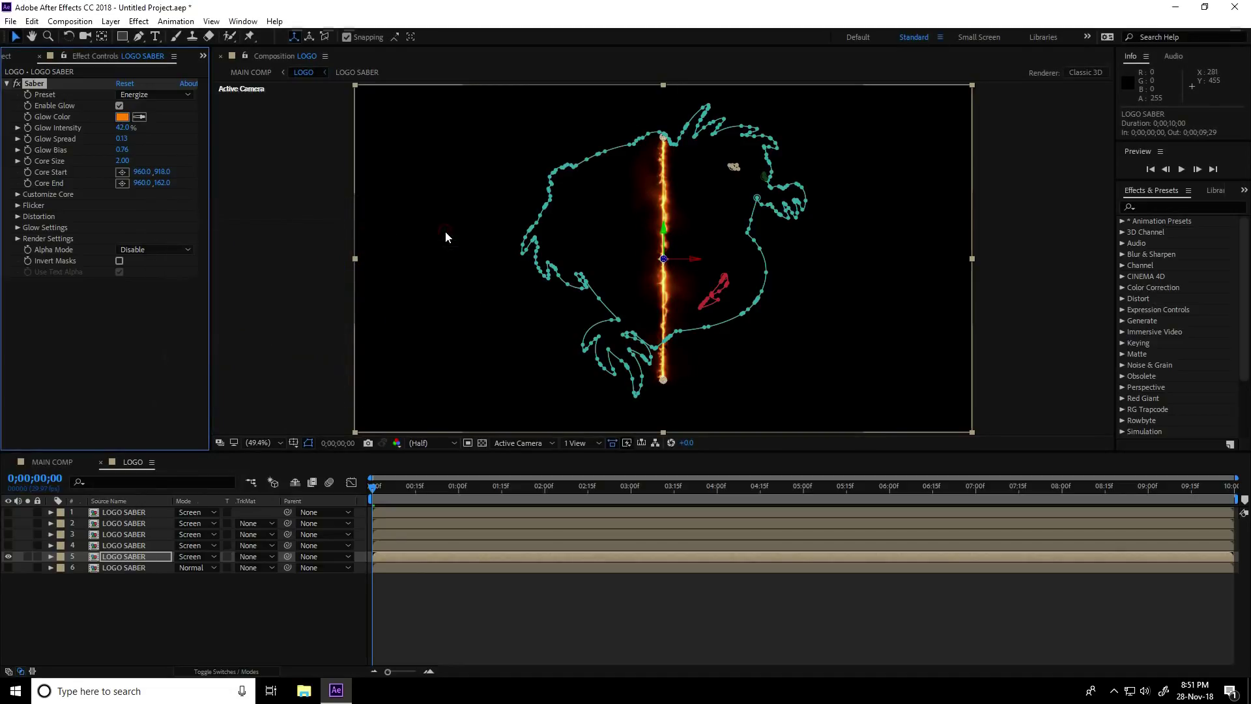
# Set the Saber core type to Layer Masks and its End Size to 0% on layer 5
pyautogui.click(17, 194)
pyautogui.click(156, 205)
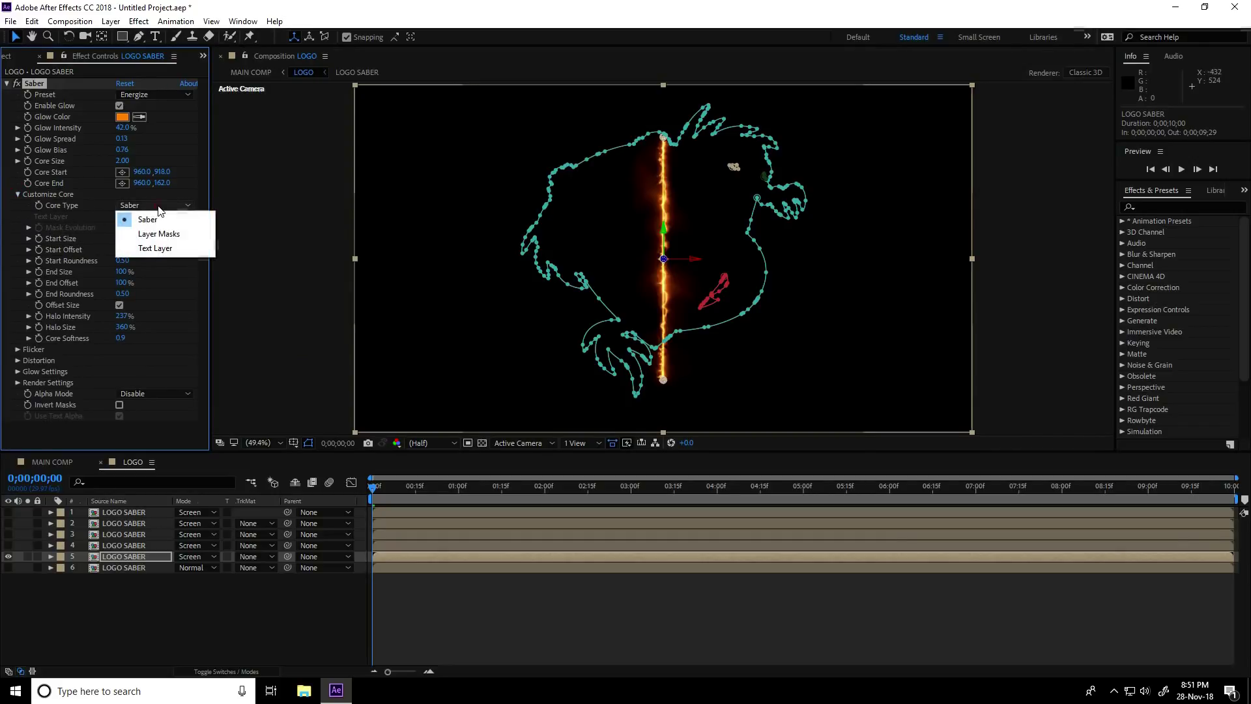
pyautogui.click(185, 234)
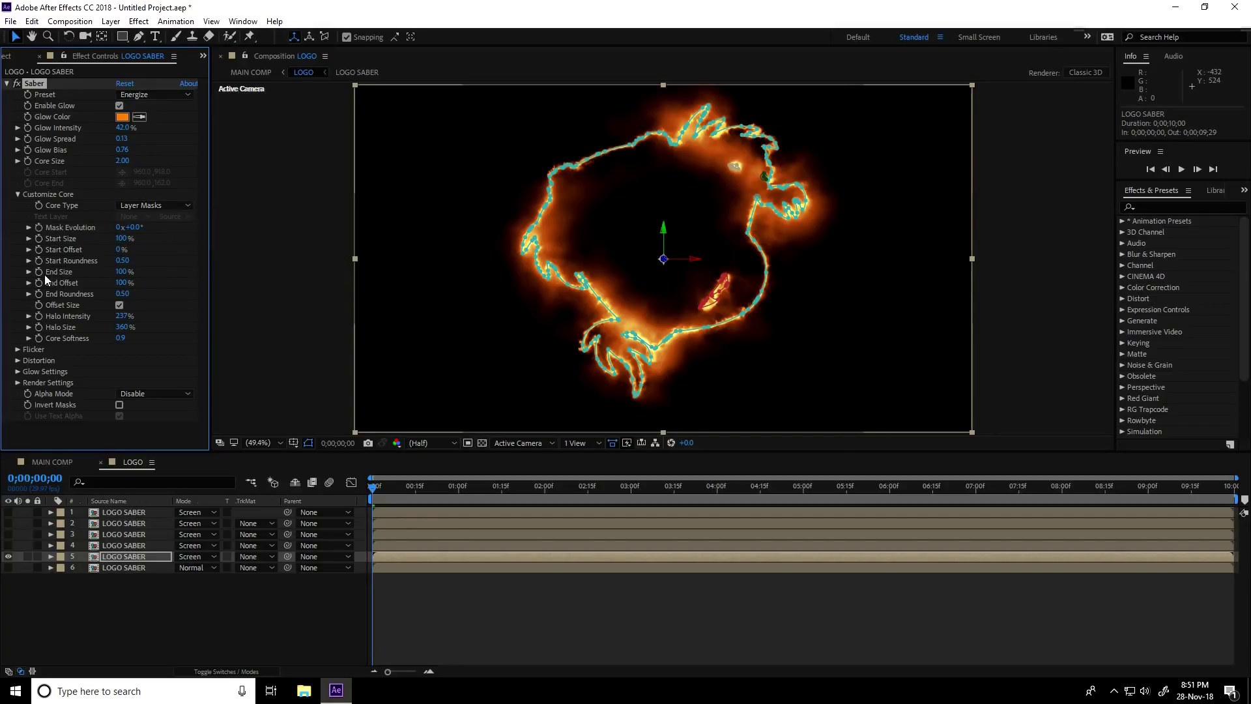
pyautogui.click(122, 271)
pyautogui.write('0')
pyautogui.press('Return')
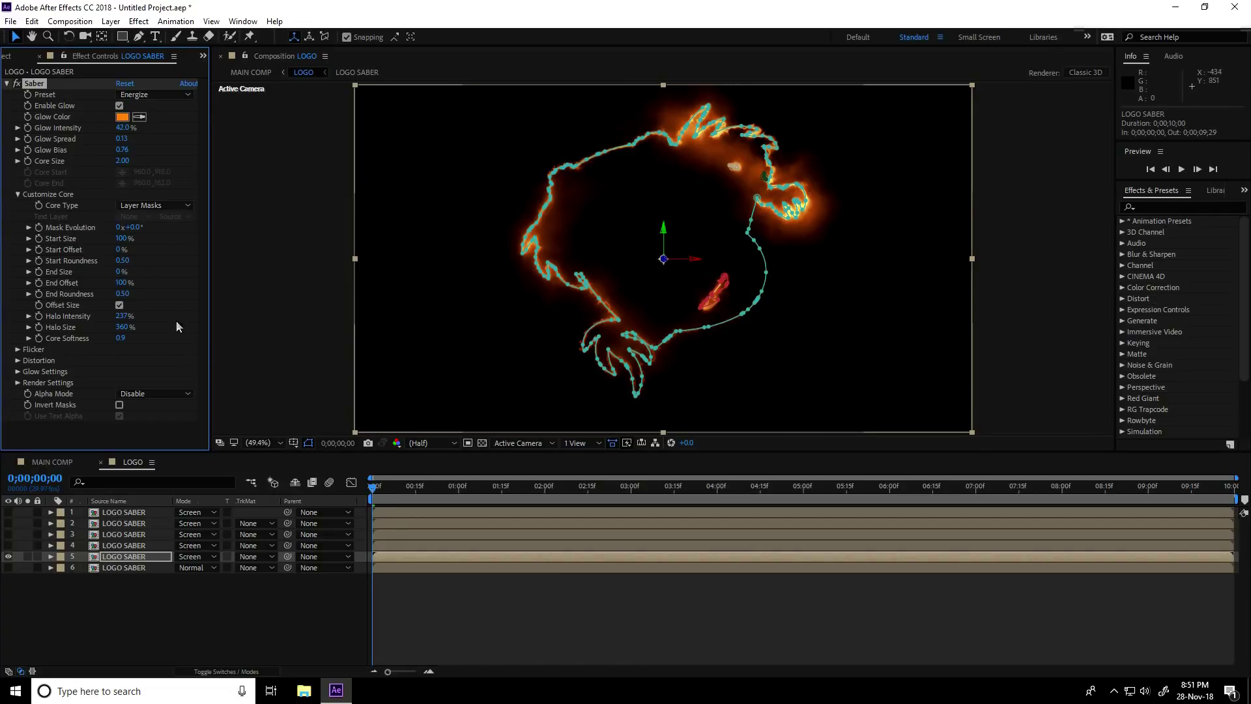
# Go to 0;00;01;00 and drive layer 5's Saber Mask Evolution with the expression time*-250
pyautogui.moveTo(373, 489); pyautogui.dragTo(463, 505)
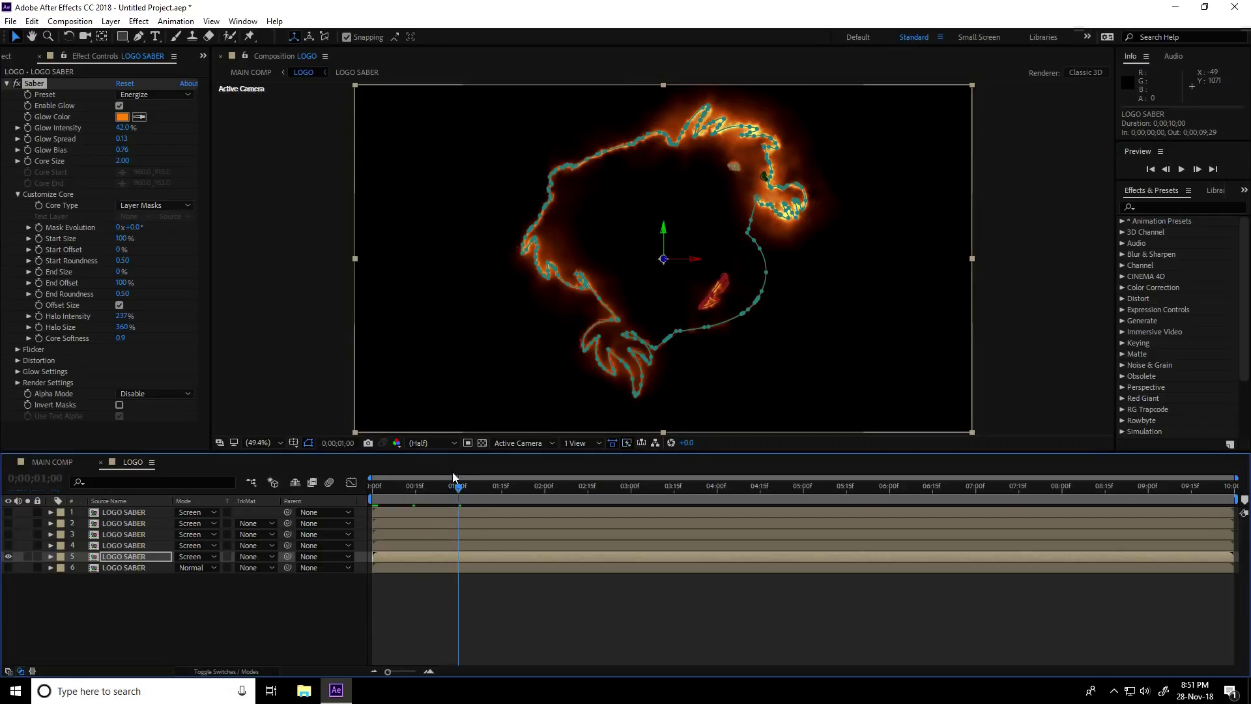
pyautogui.keyDown('alt'); pyautogui.click(39, 227); pyautogui.keyUp('alt')
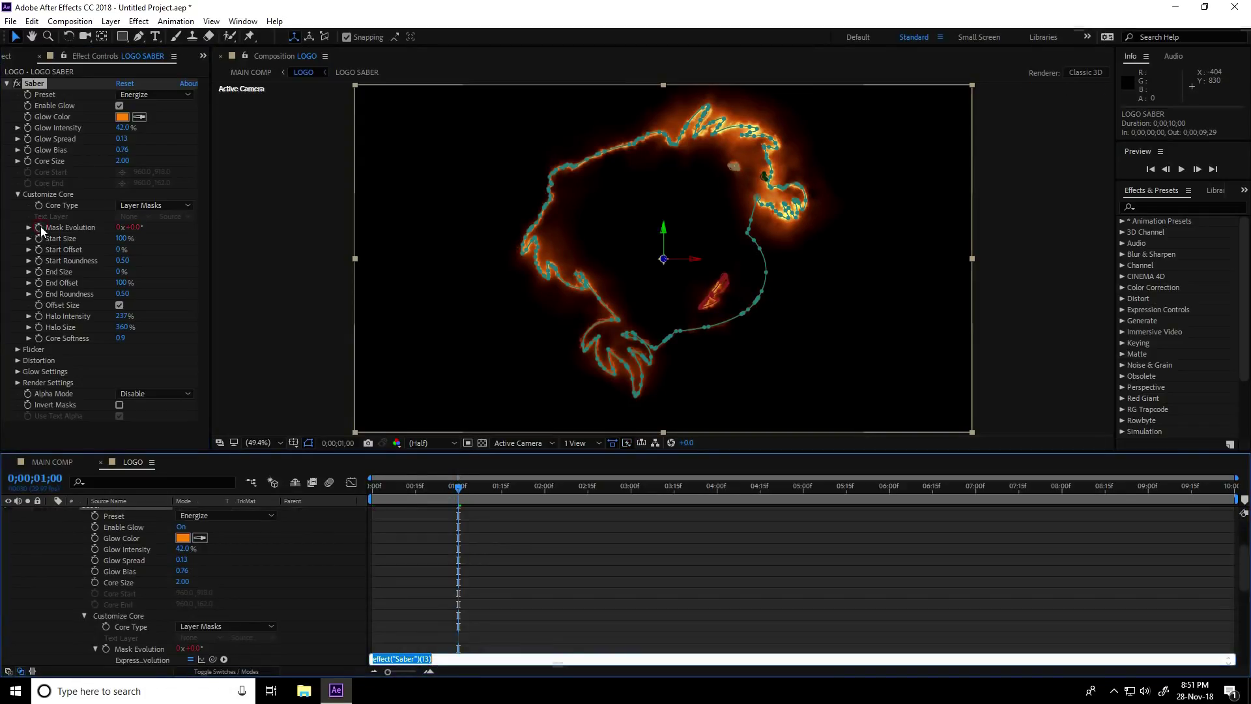
pyautogui.write('time*-250')
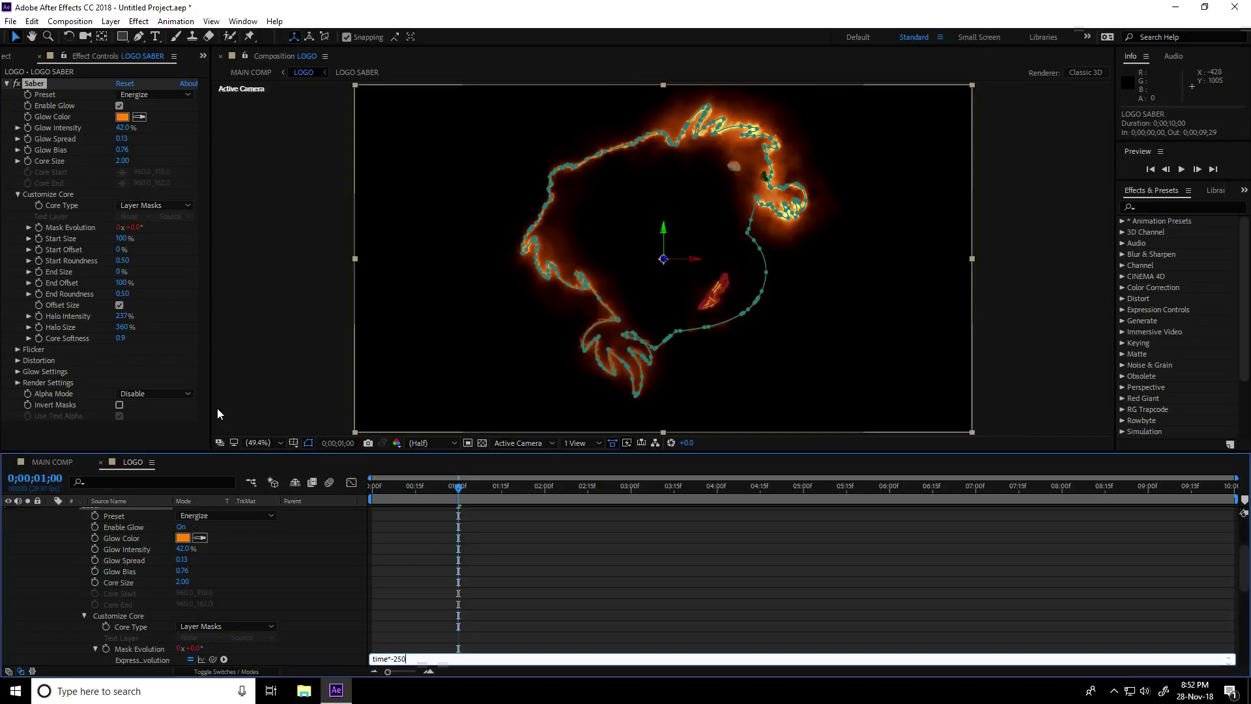
pyautogui.press('KP_Enter')
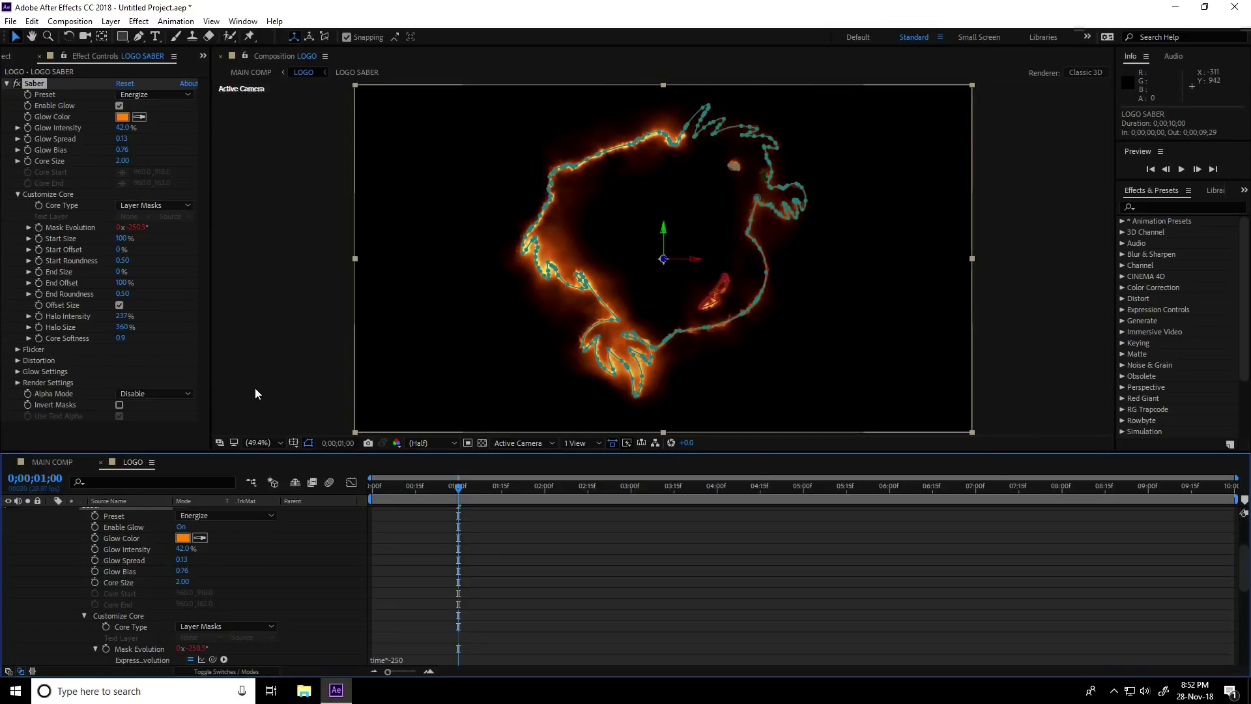
# Keyframe layer 5's Saber End Offset at 0% at 0;00;01;00 and 100% at 0;00;01;10
pyautogui.scroll(-5, 263, 561)
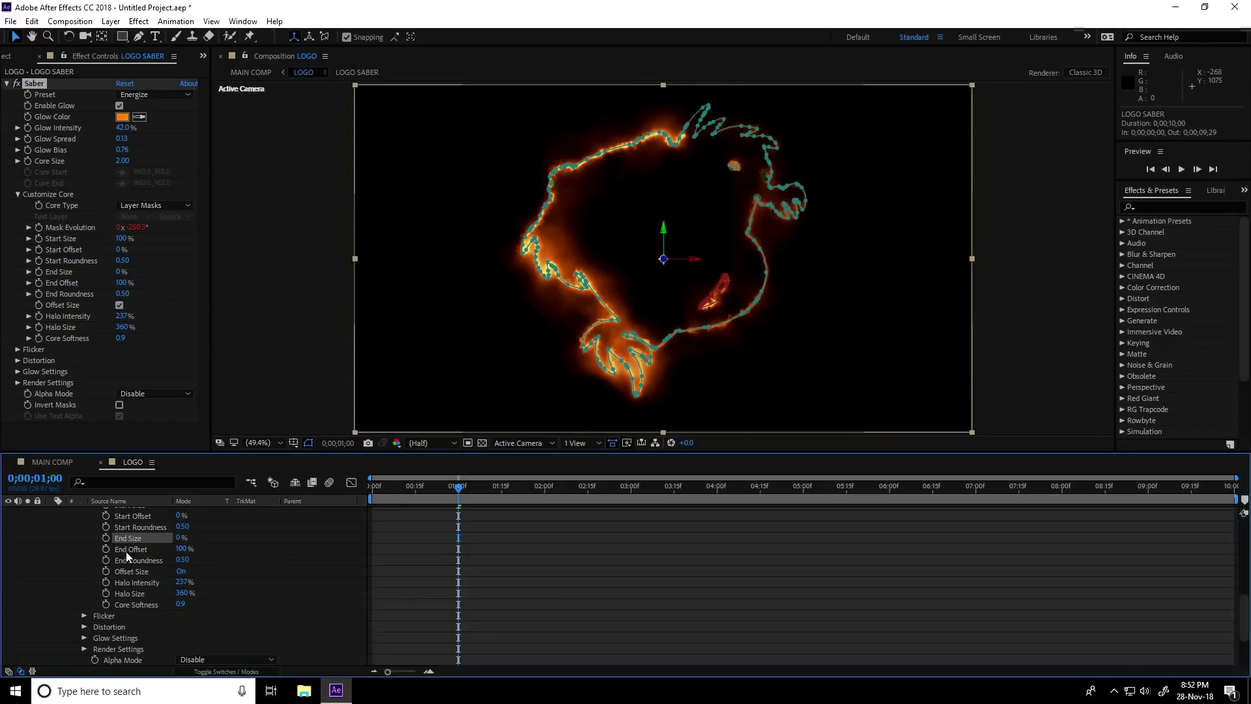
pyautogui.click(106, 551)
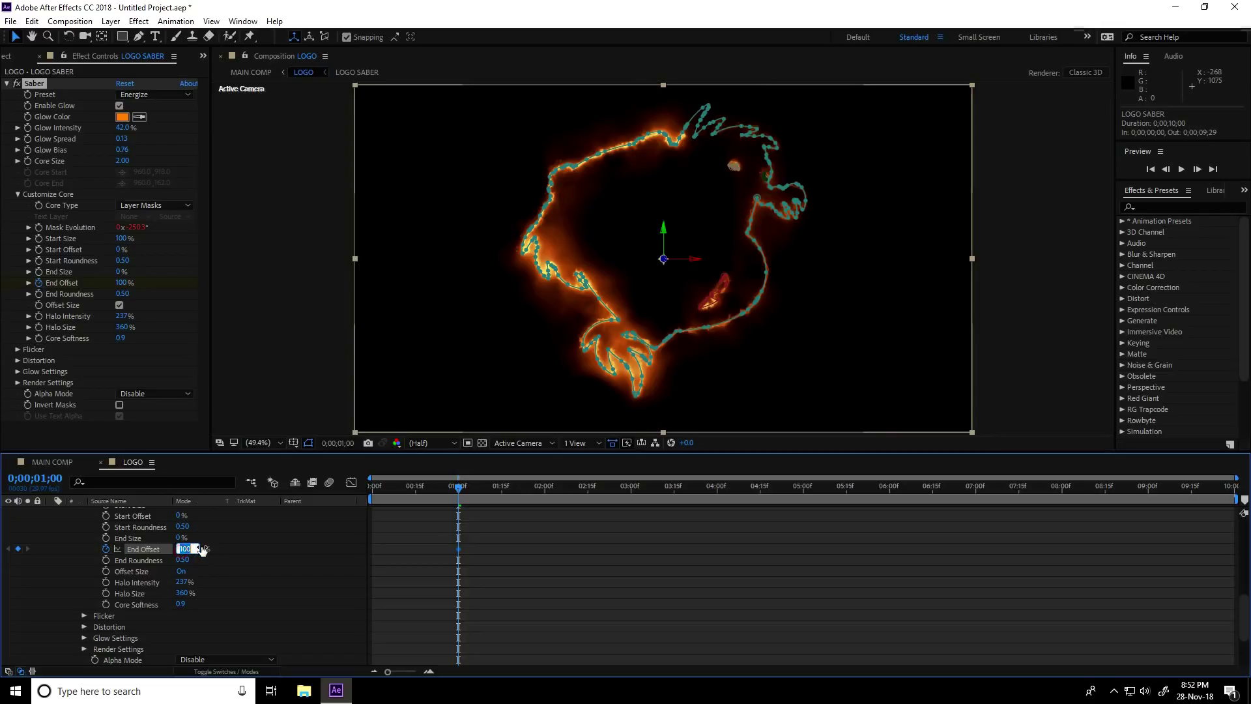
pyautogui.write('0')
pyautogui.press('Return')
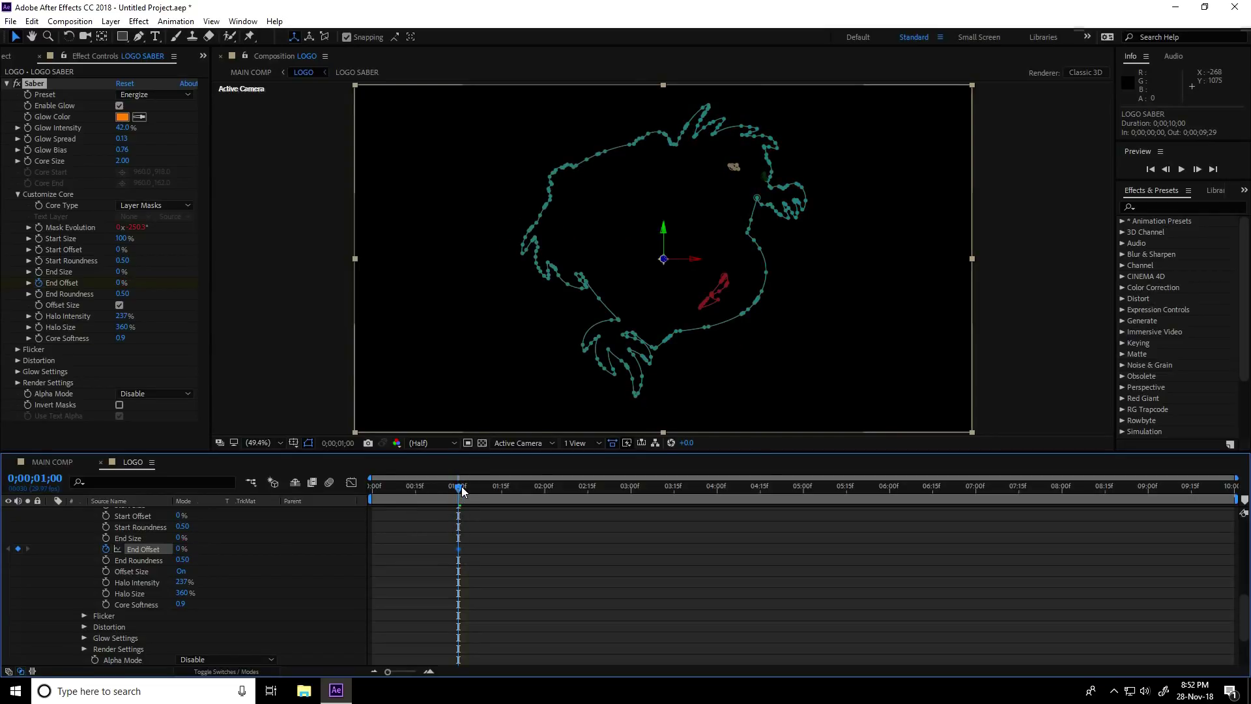
pyautogui.moveTo(460, 486); pyautogui.dragTo(491, 495)
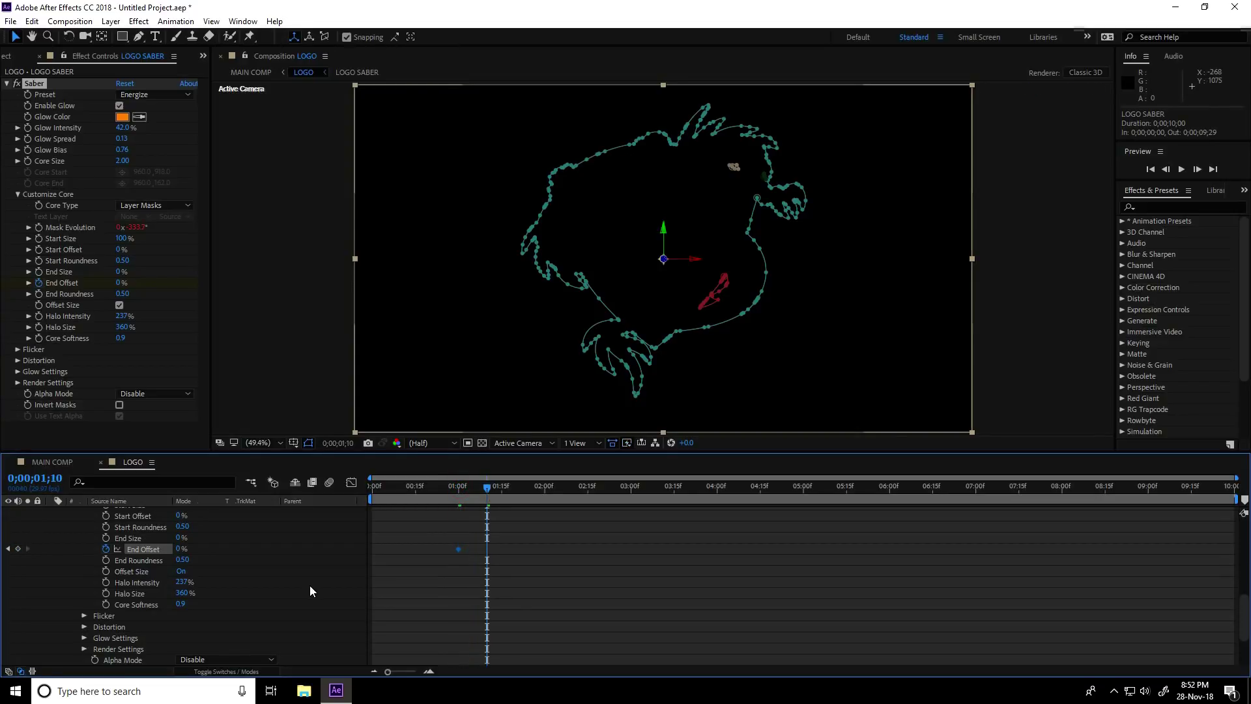
pyautogui.moveTo(179, 549); pyautogui.dragTo(324, 561)
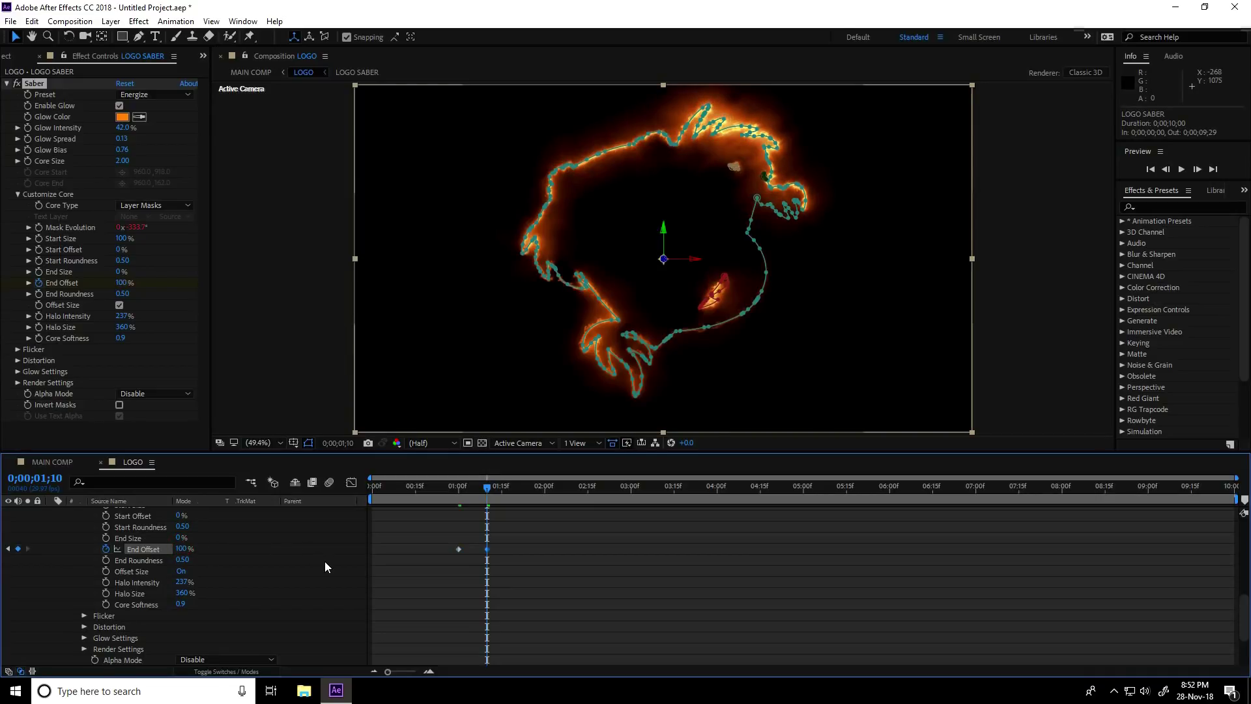
# Add End Offset keyframes holding 100% at 0;00;04;00 and dropping to 25% at 0;00;05;00
pyautogui.moveTo(487, 486); pyautogui.dragTo(718, 504)
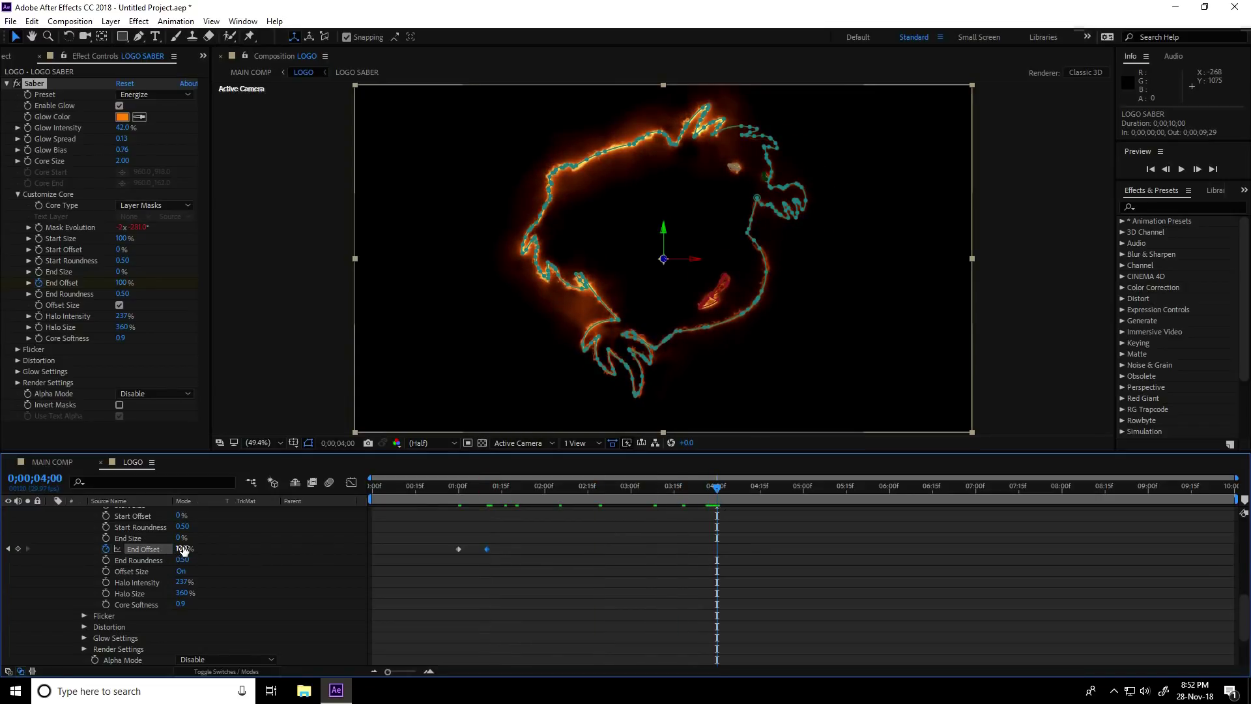
pyautogui.click(18, 549)
pyautogui.moveTo(720, 490); pyautogui.dragTo(807, 500)
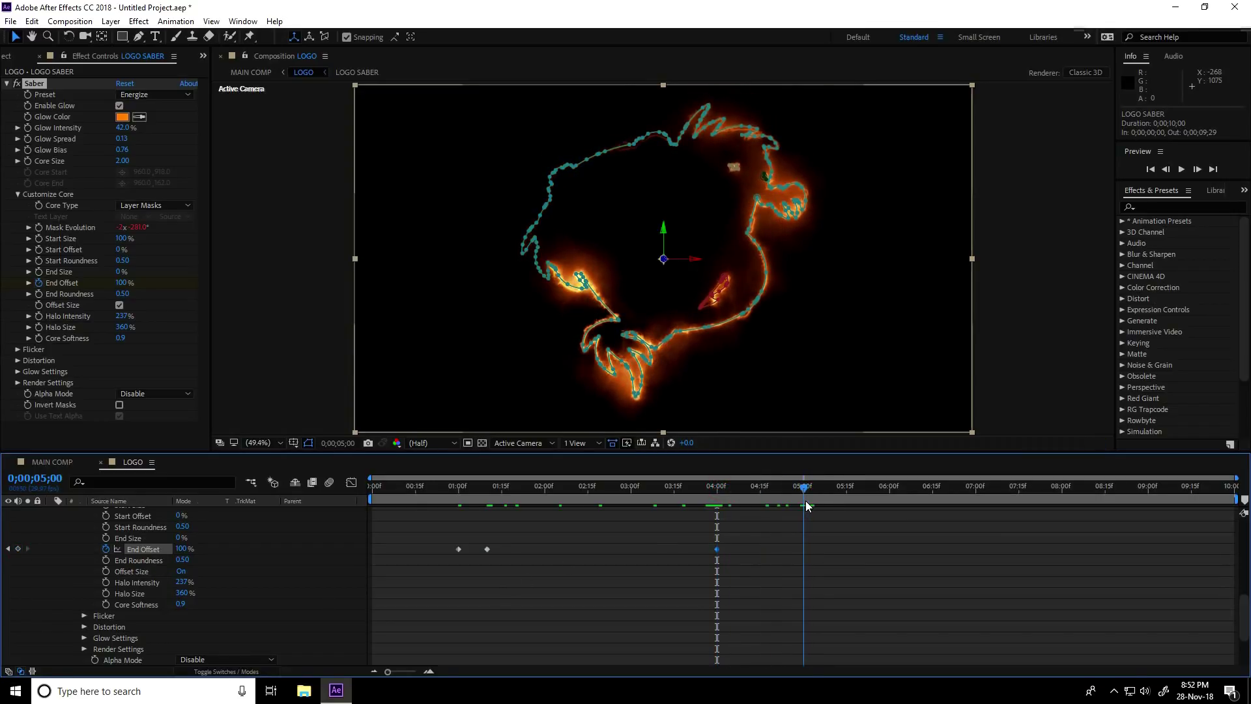
pyautogui.click(184, 548)
pyautogui.write('25')
pyautogui.press('Return')
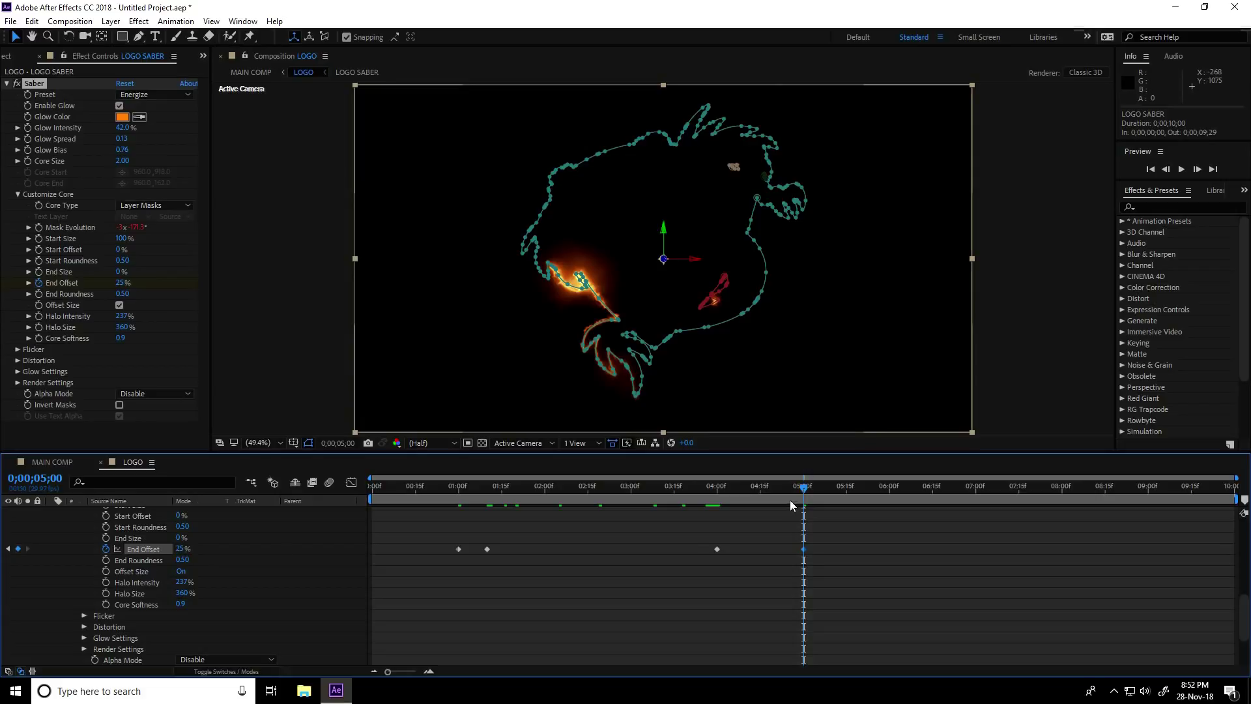
# Add End Offset keyframes of 100% at 0;00;06;00 and 0% at 0;00;07;00
pyautogui.moveTo(807, 487); pyautogui.dragTo(890, 502)
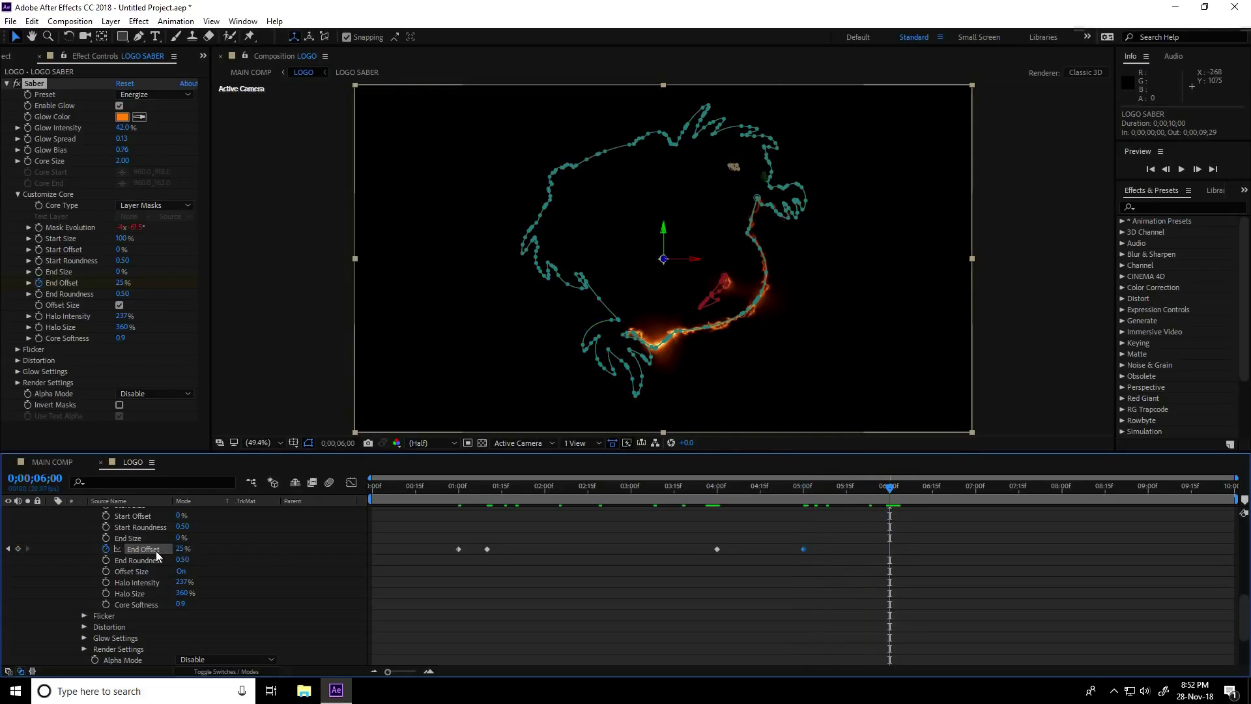
pyautogui.click(180, 548)
pyautogui.write('100')
pyautogui.press('Return')
pyautogui.moveTo(895, 494); pyautogui.dragTo(977, 505)
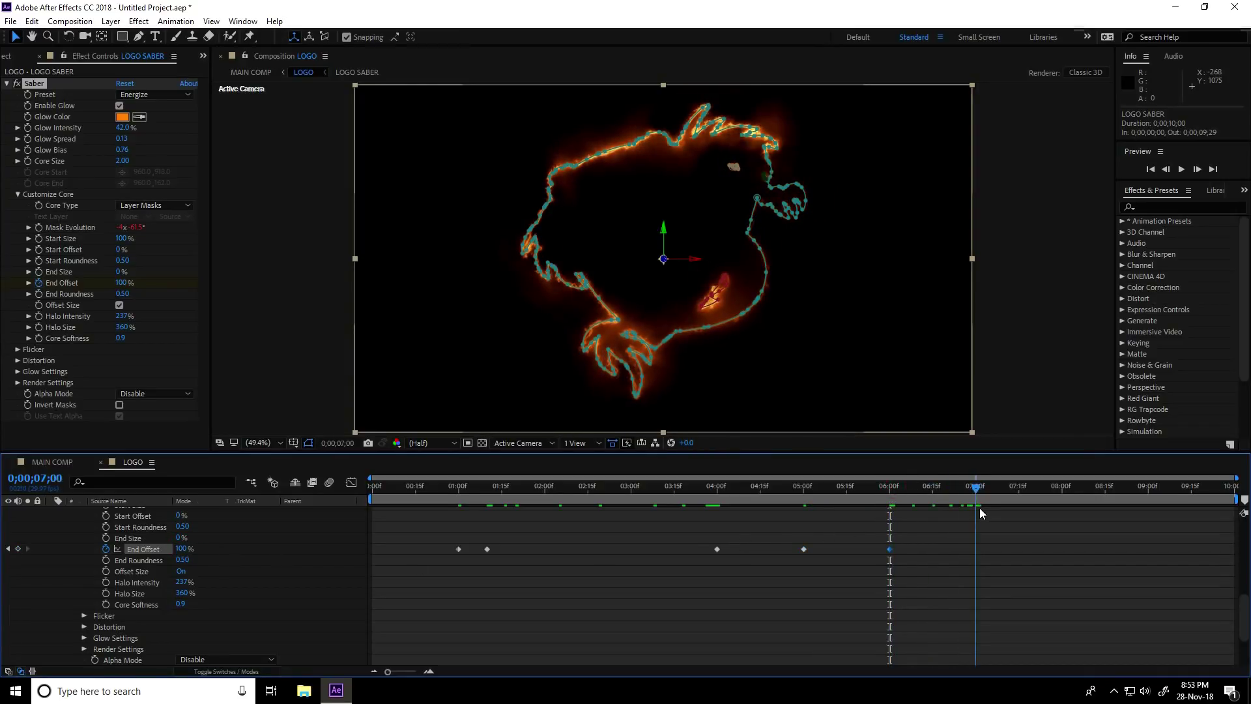
pyautogui.click(180, 548)
pyautogui.write('0')
pyautogui.press('Return')
# Preview layer 5's Saber animation from the start of the LOGO composition
pyautogui.moveTo(385, 488); pyautogui.dragTo(328, 486)
pyautogui.press('space')
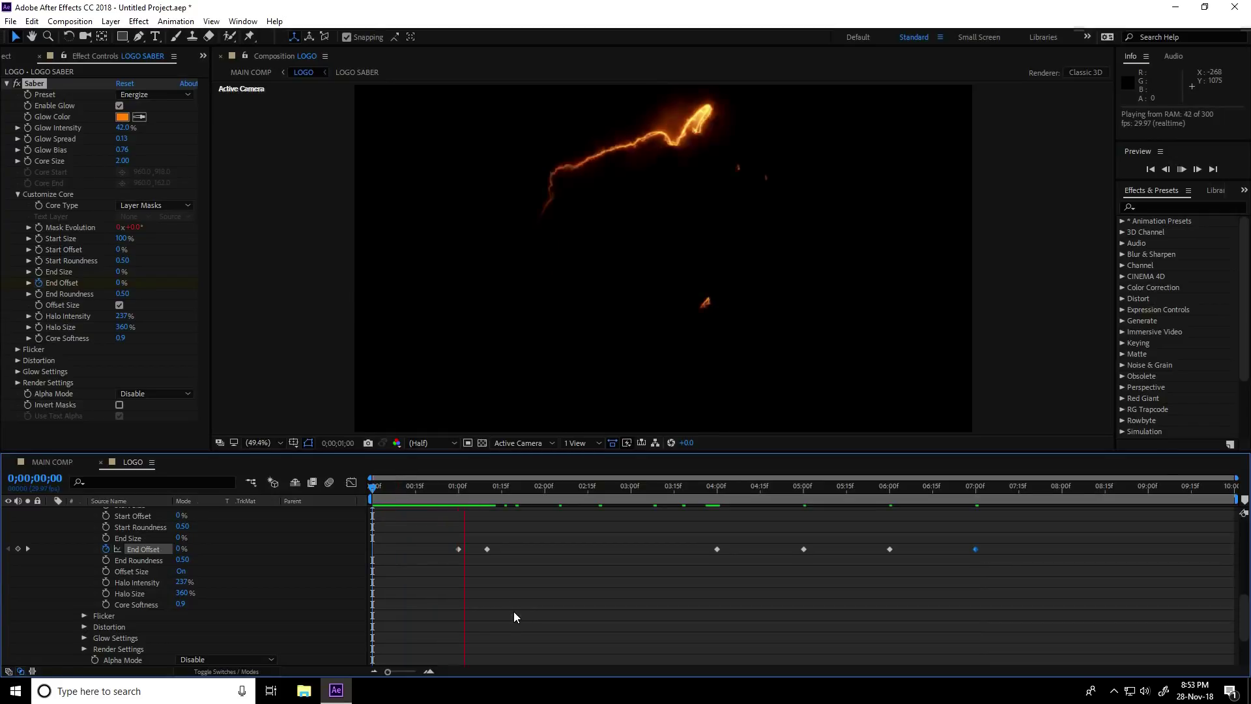
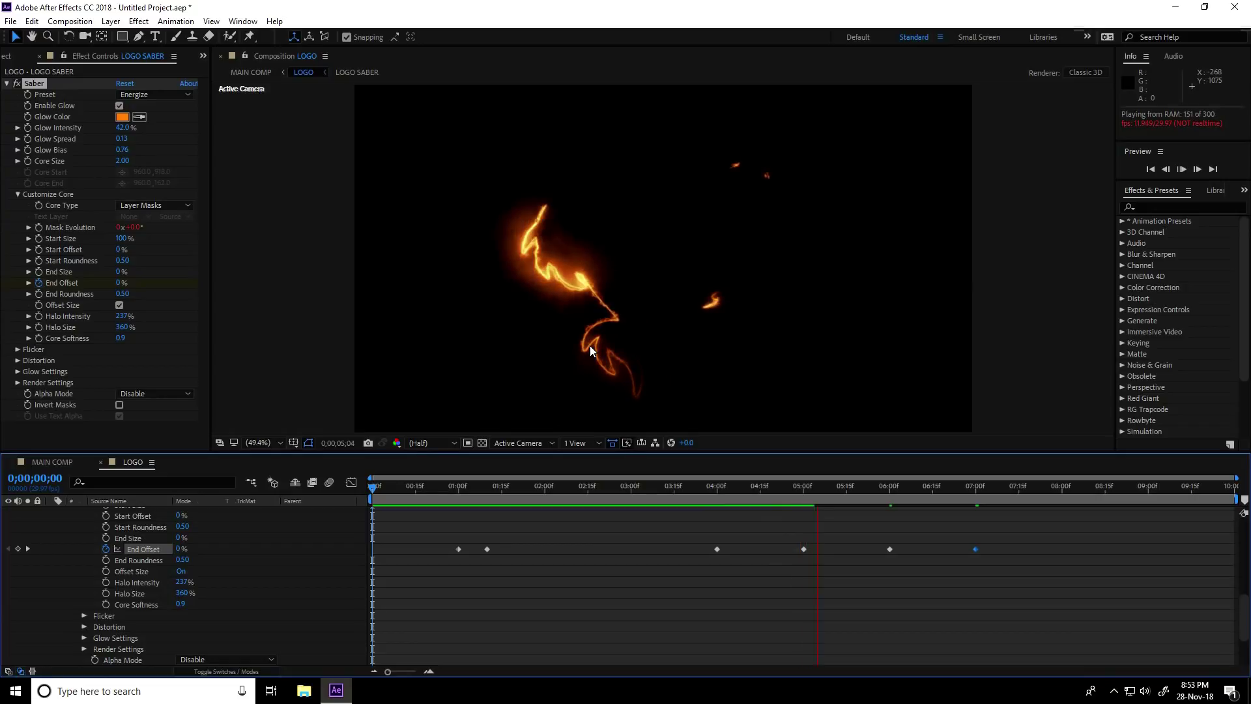
pyautogui.click(579, 359)
# Collapse LOGO SABER layer 5 and hide it, with layer 4 selected and made visible instead
pyautogui.scroll(5, 225, 584)
pyautogui.scroll(3, 240, 568)
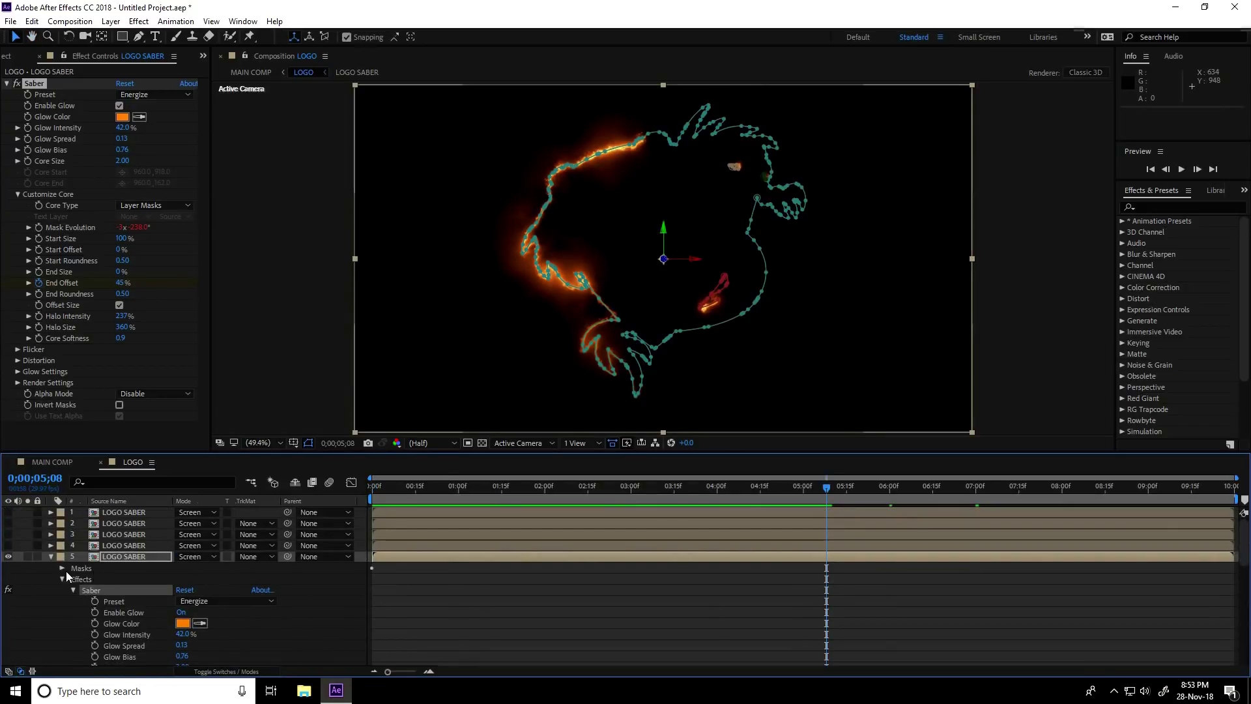
pyautogui.click(52, 557)
pyautogui.click(120, 544)
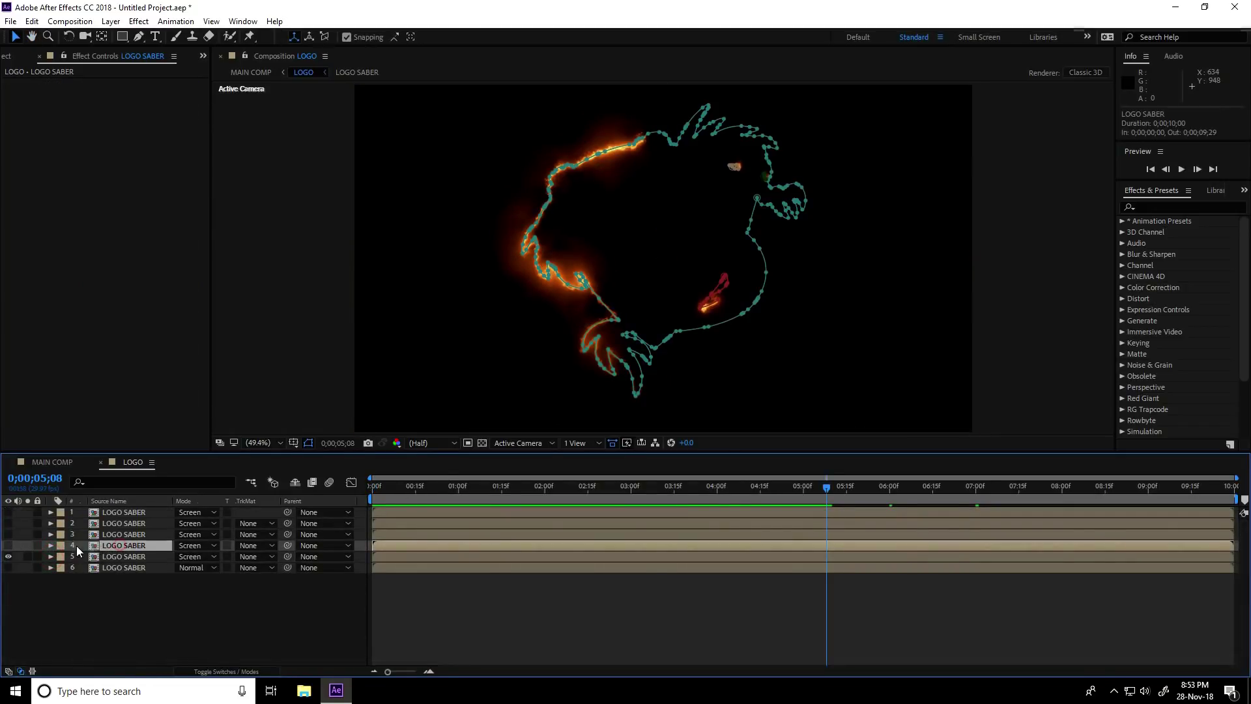
pyautogui.click(8, 556)
pyautogui.click(8, 544)
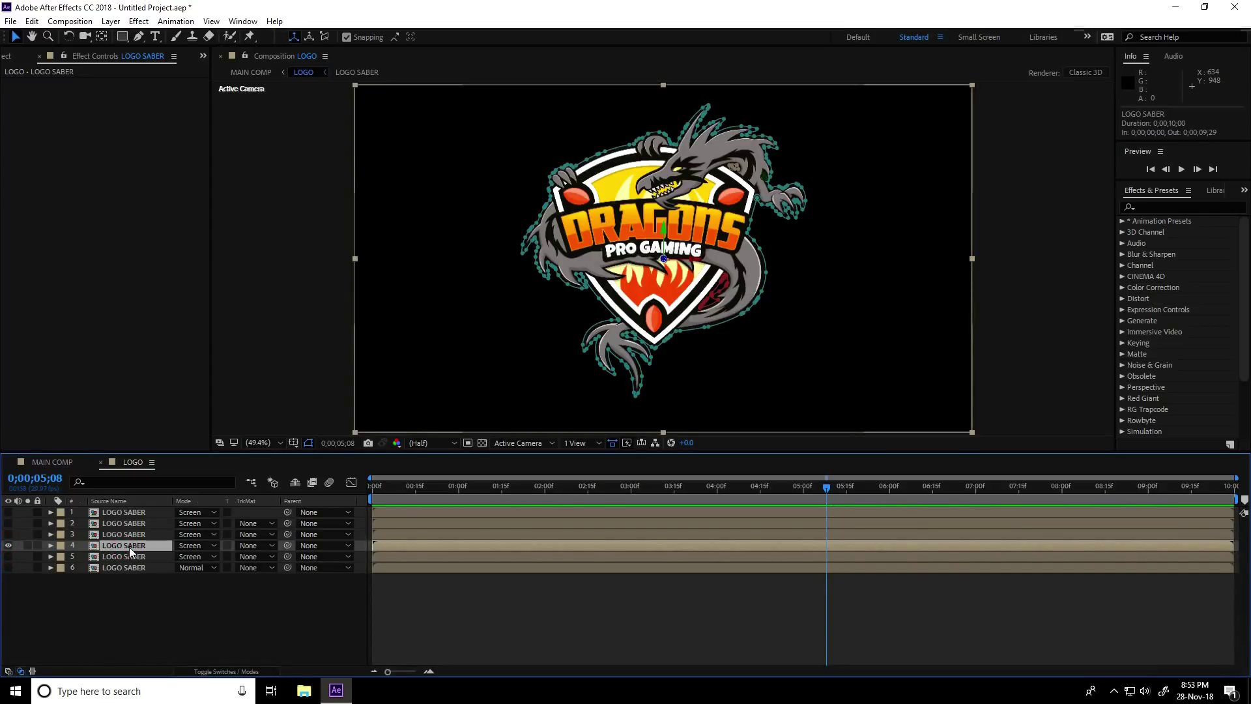
# Apply the Video Copilot Saber effect to LOGO SABER layer 4 with the Velocity preset
pyautogui.click(139, 21)
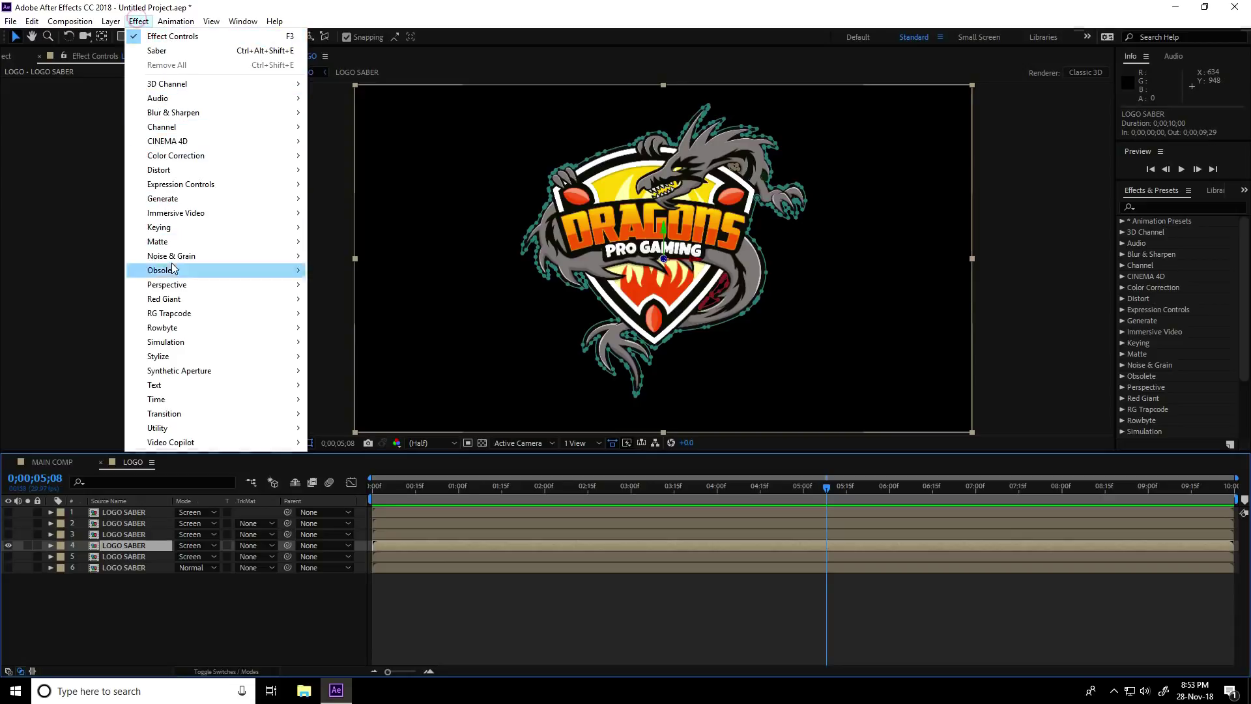
pyautogui.moveTo(192, 443)
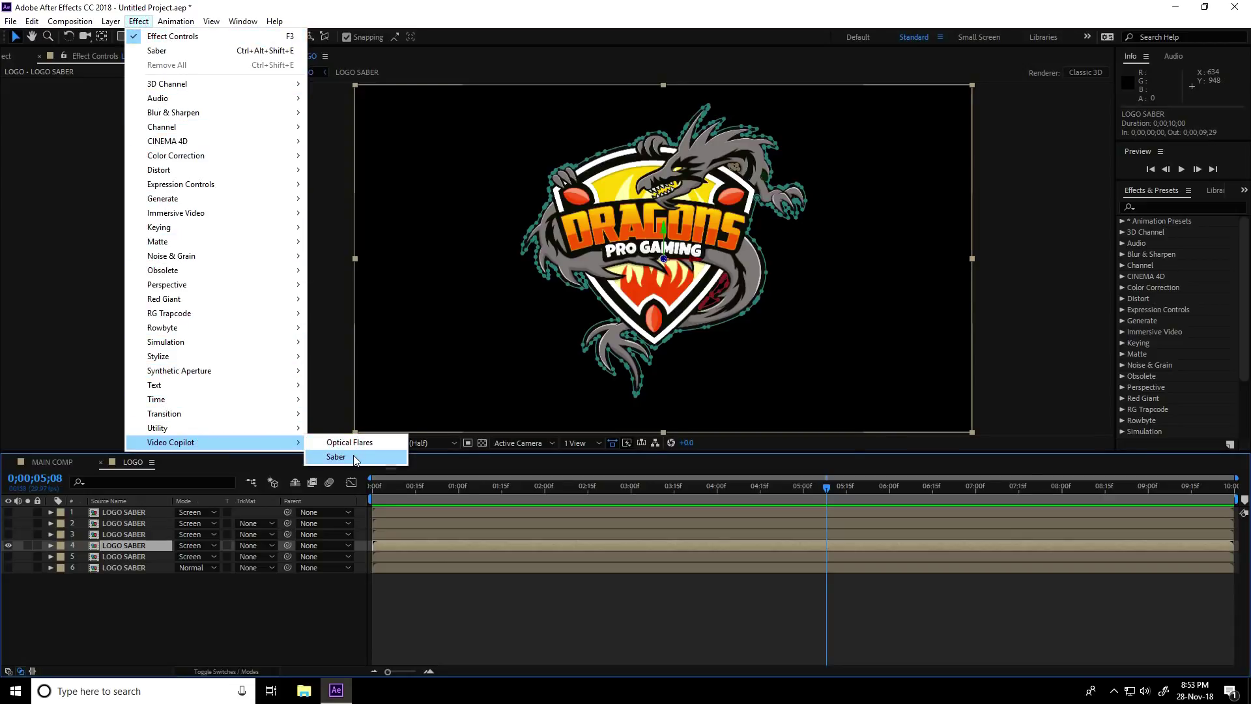
pyautogui.click(353, 456)
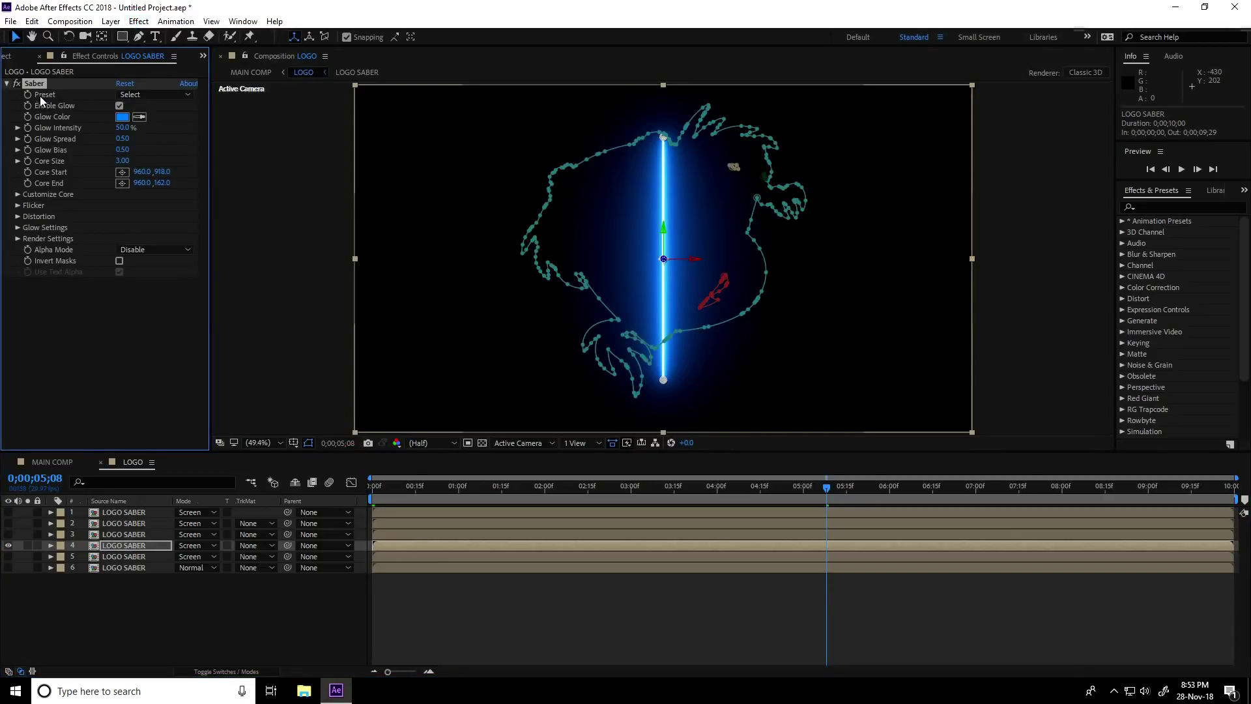
pyautogui.click(171, 95)
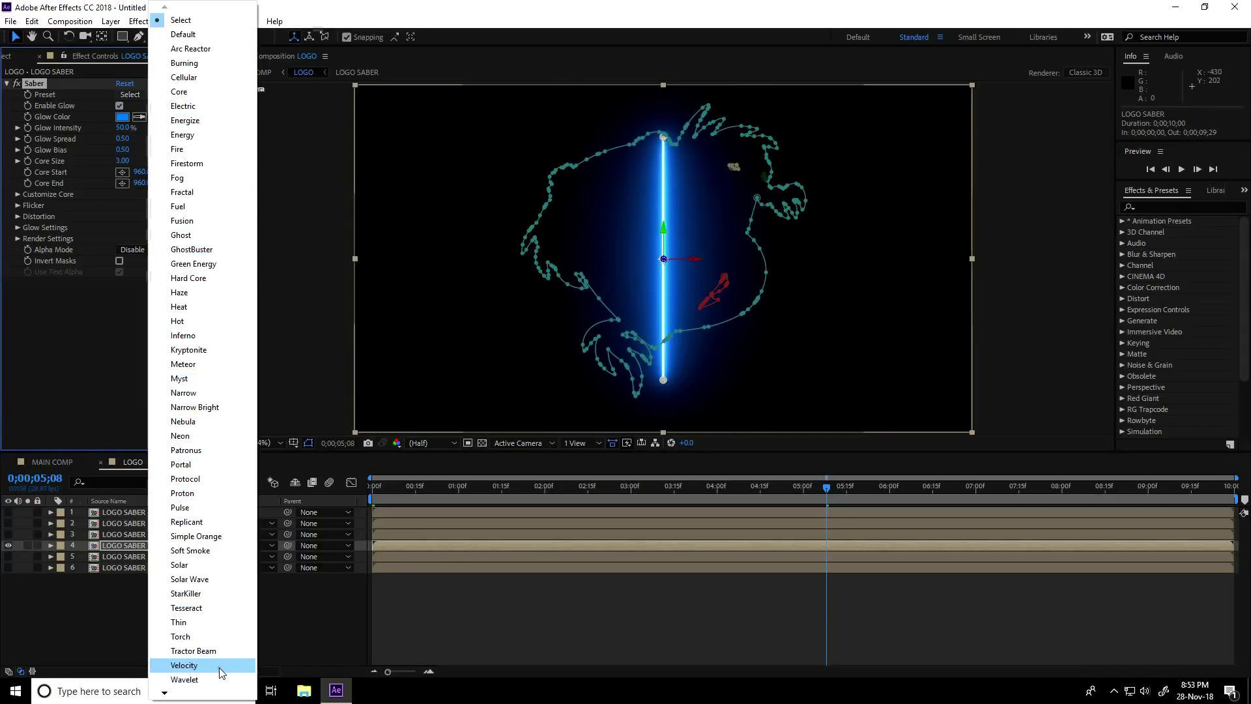
pyautogui.click(184, 664)
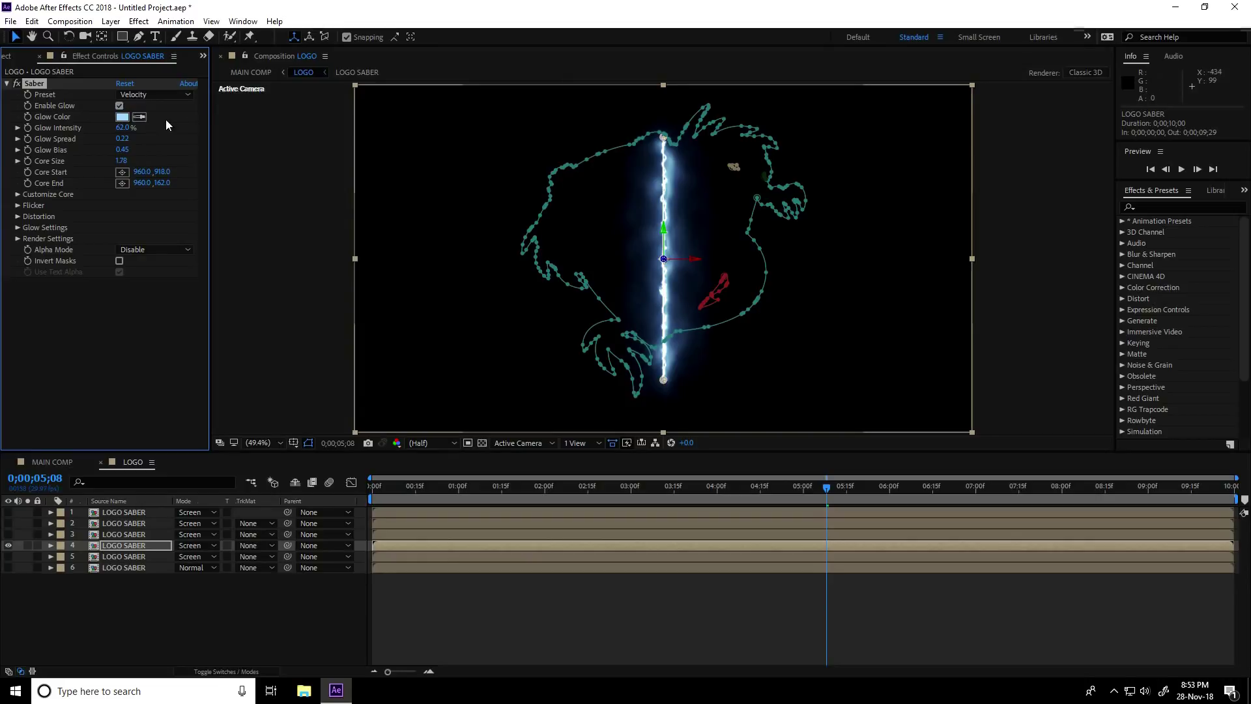
# Set layer 4's Saber glow colour to an orange tone with hue 30° and saturation 50%
pyautogui.click(123, 116)
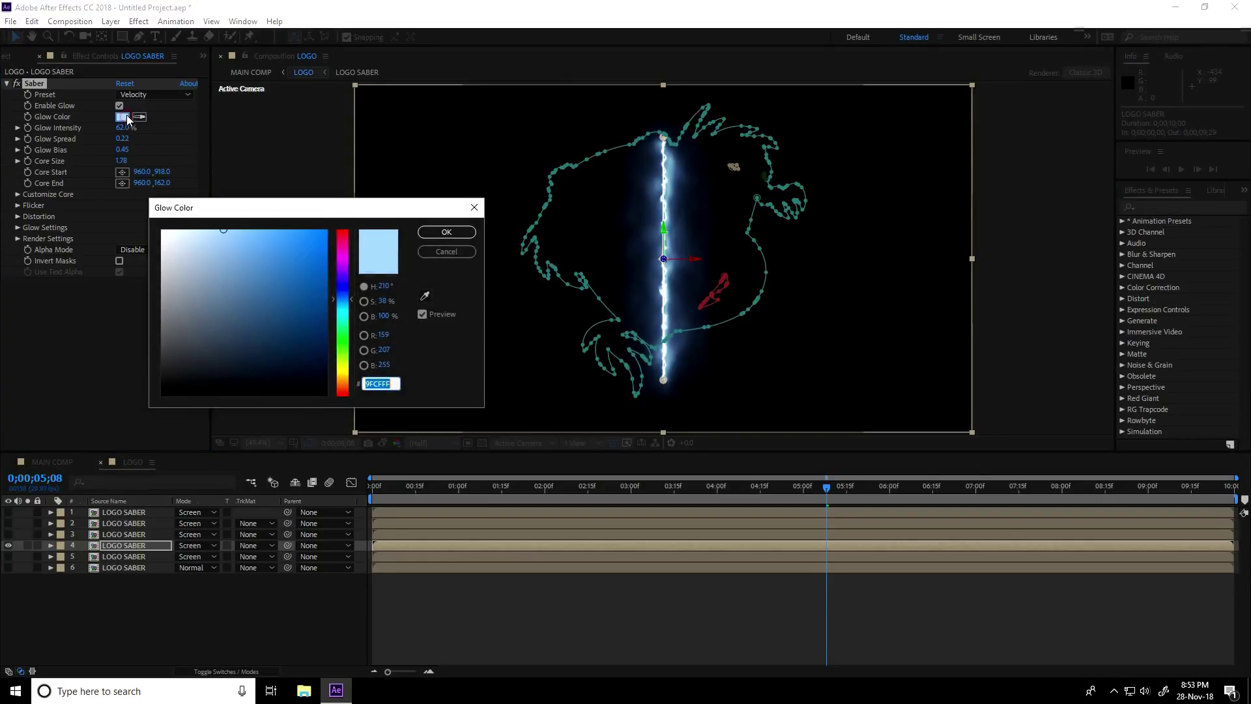
pyautogui.click(383, 284)
pyautogui.write('30')
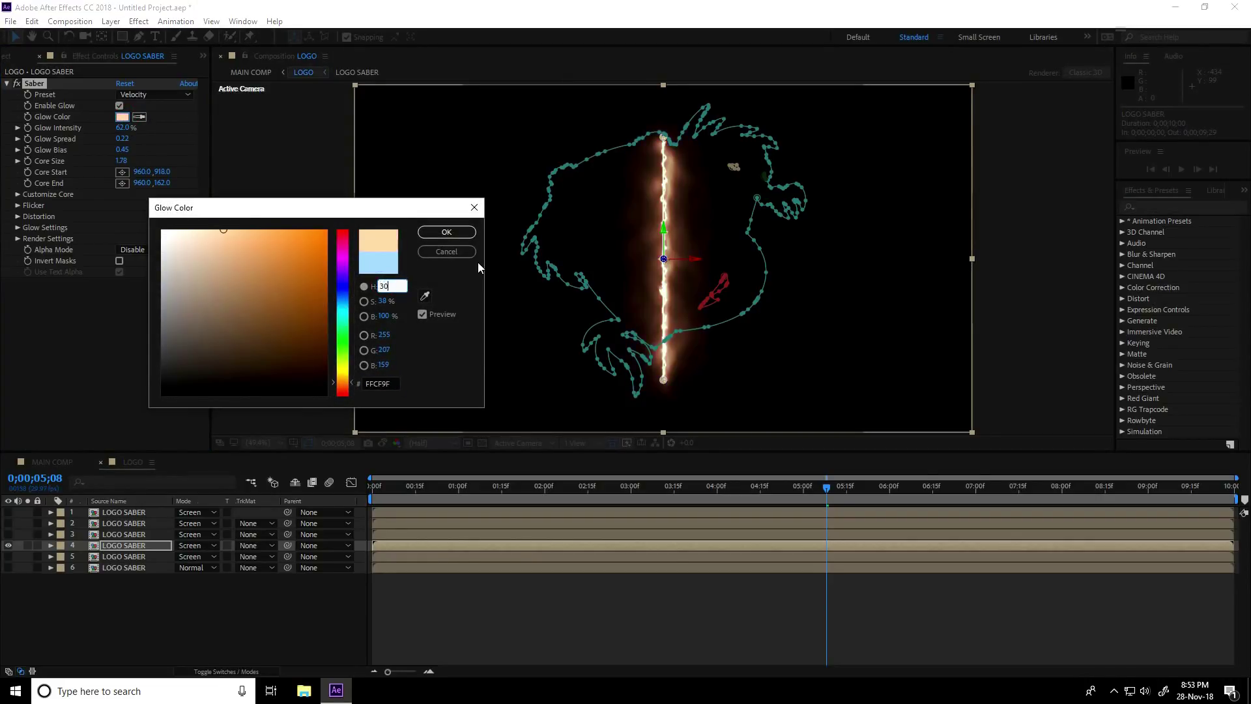
pyautogui.press('Tab')
pyautogui.write('50')
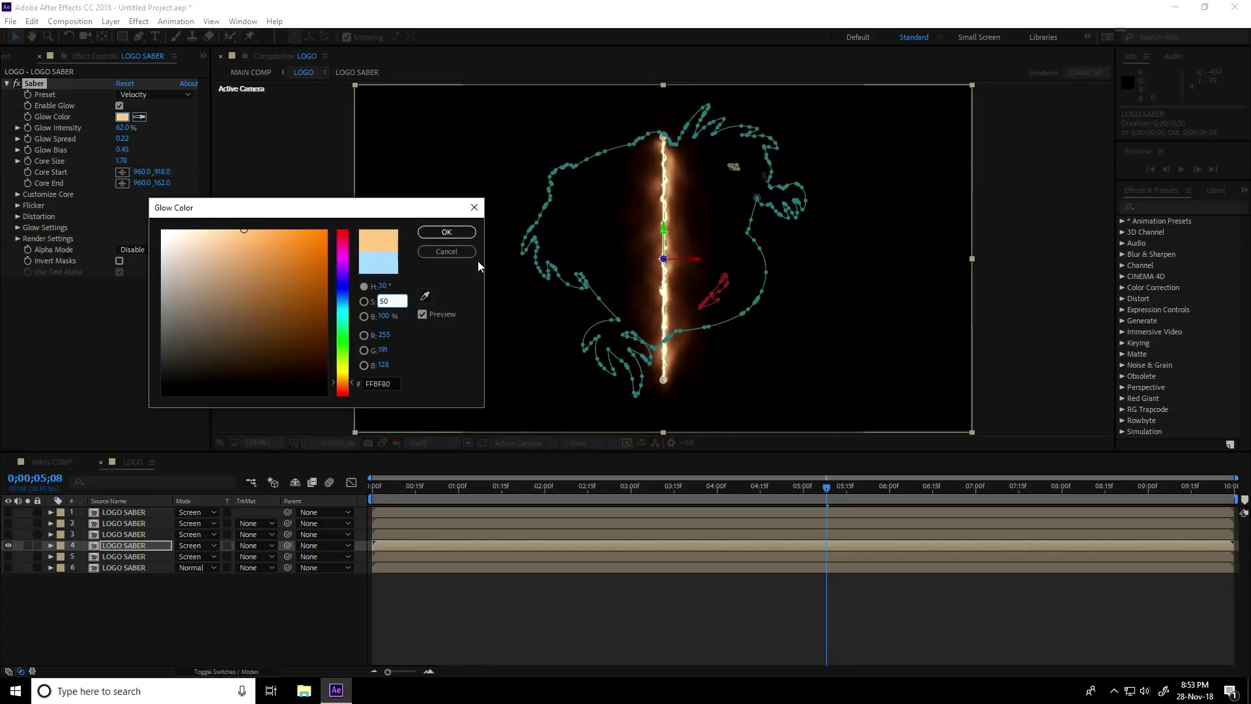
pyautogui.click(447, 233)
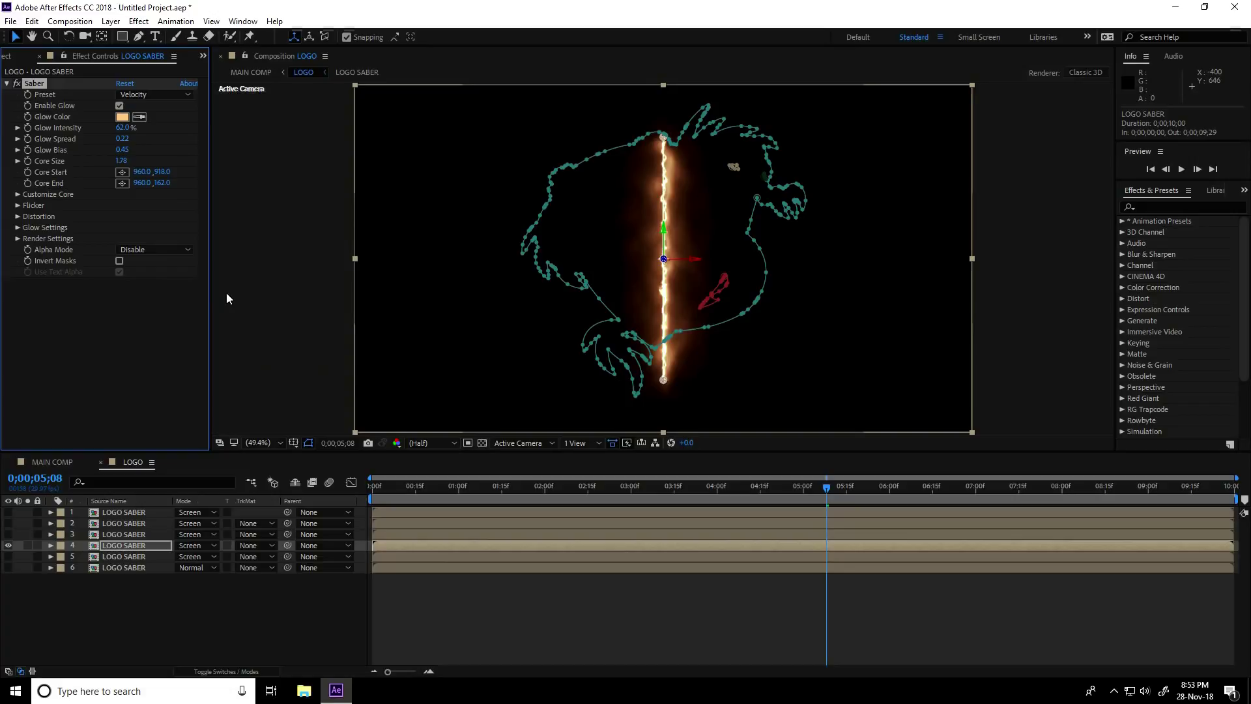
# Change the Saber core type to Layer Masks so the effect follows the traced logo outline
pyautogui.click(17, 194)
pyautogui.click(149, 206)
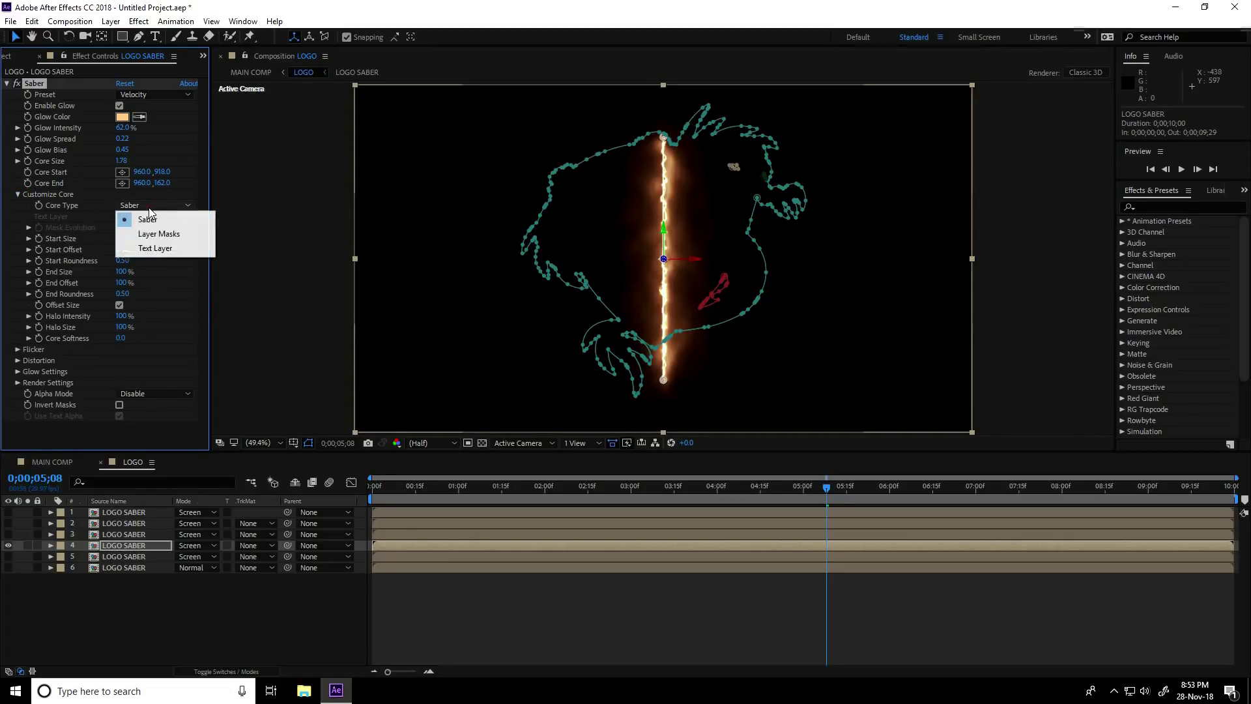
pyautogui.click(179, 235)
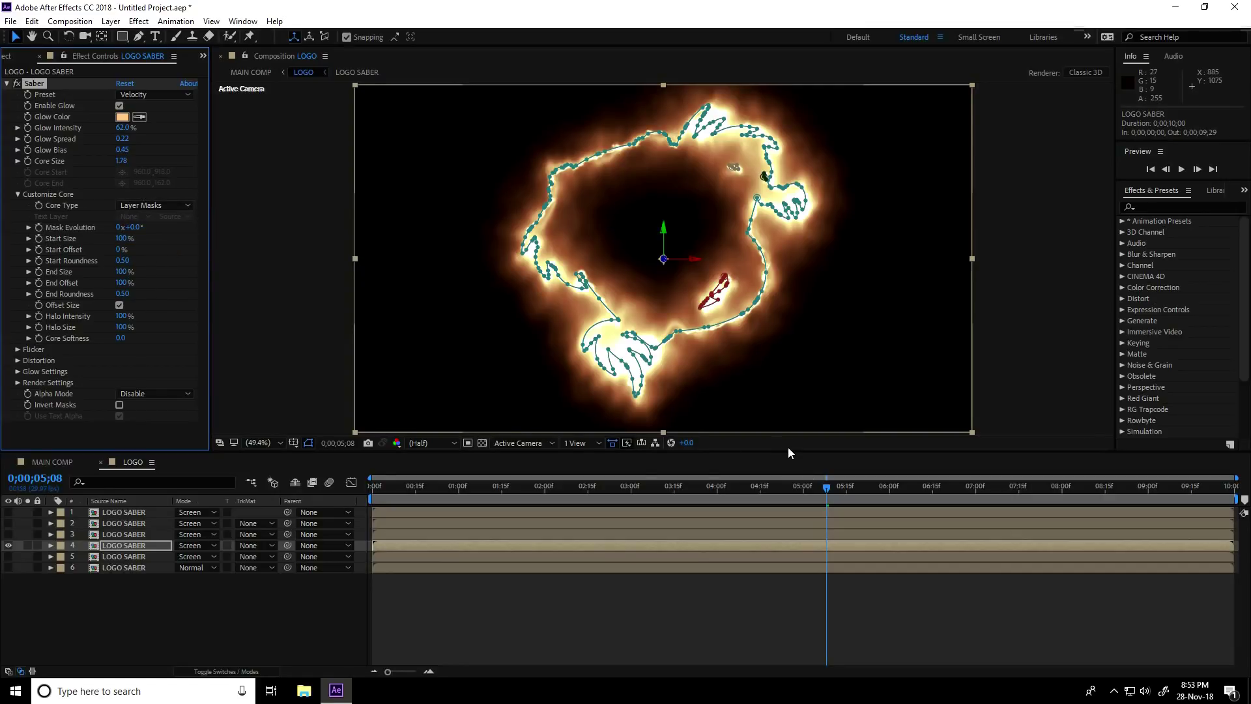
# Add the expression time*-250 to the Saber Mask Evolution property of layer 4
pyautogui.moveTo(827, 488); pyautogui.dragTo(457, 502)
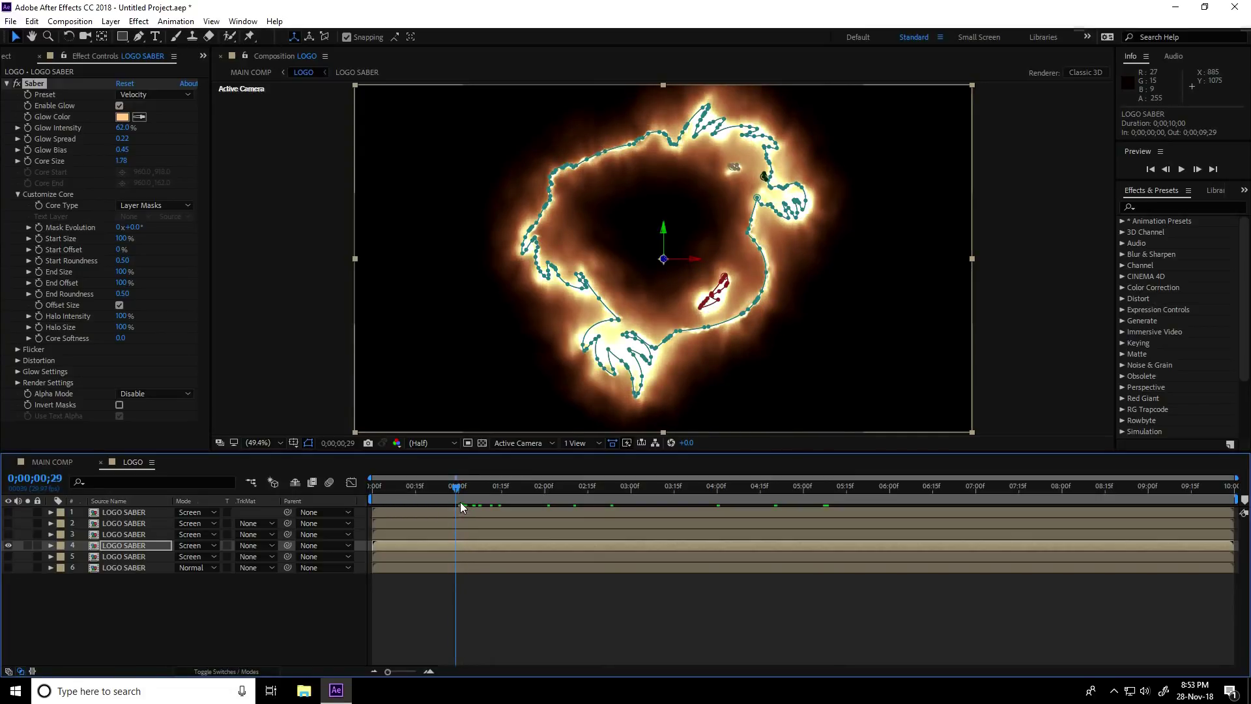
pyautogui.keyDown('alt'); pyautogui.click(40, 228); pyautogui.keyUp('alt')
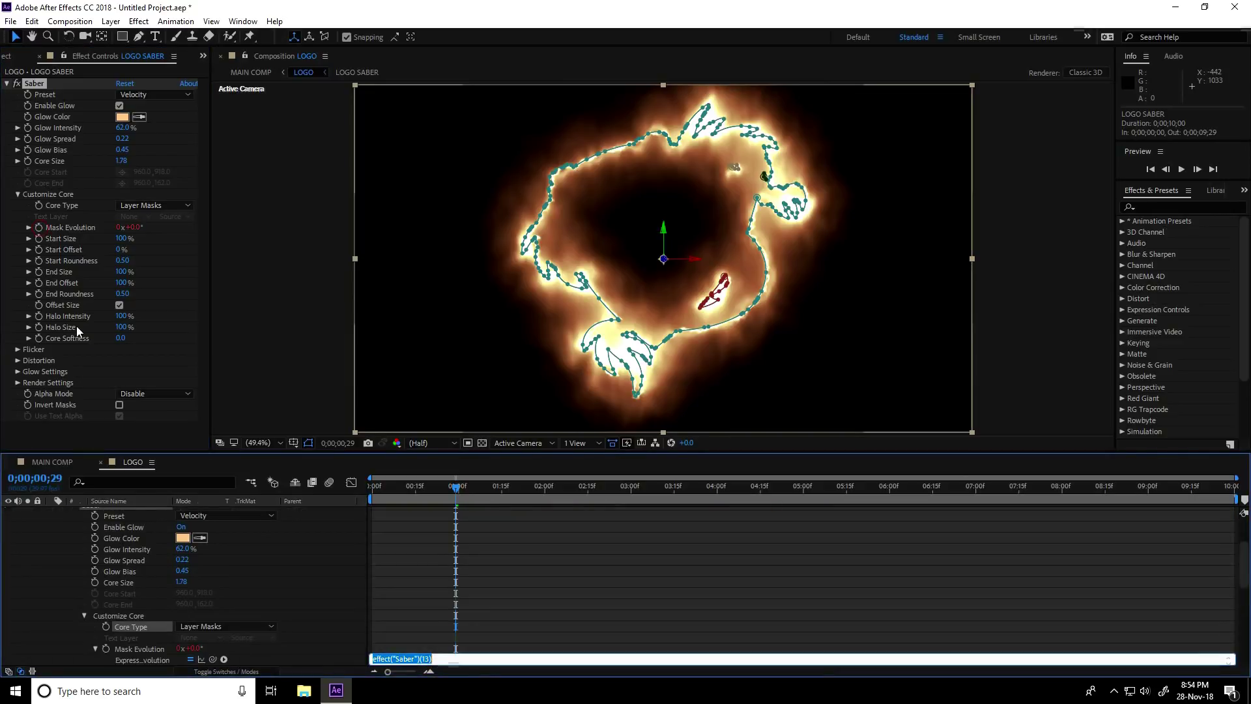
pyautogui.write('time')
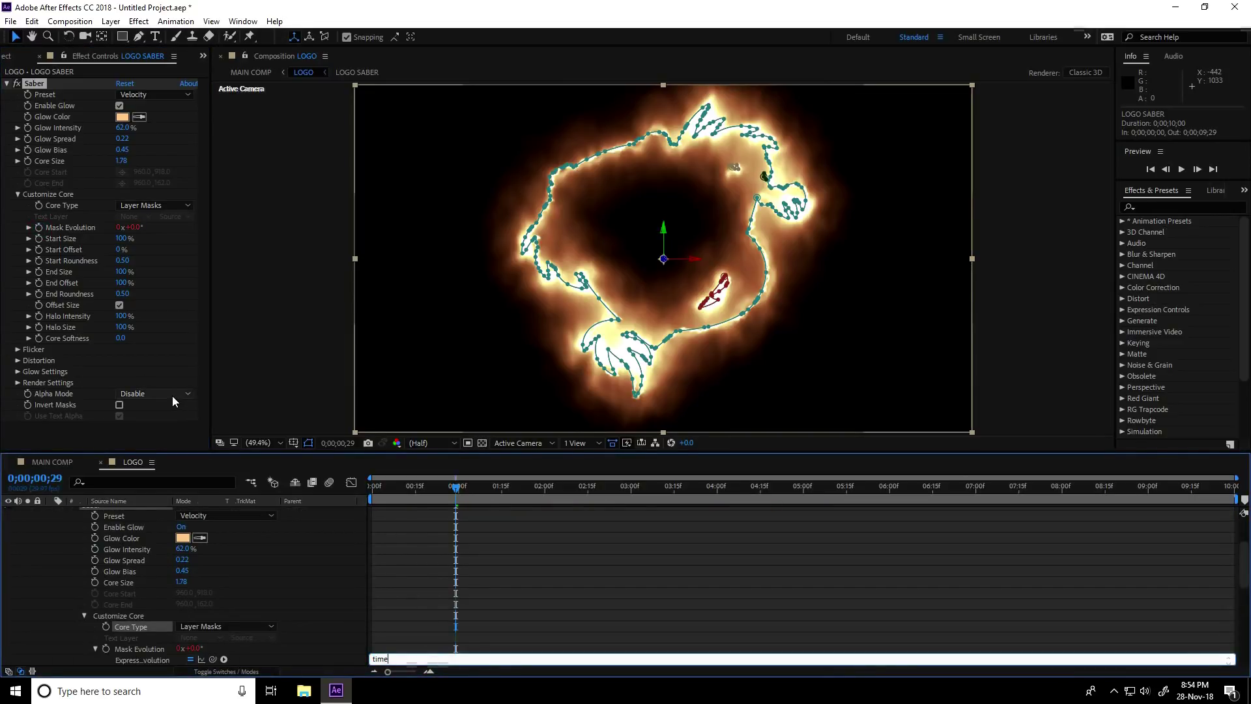
pyautogui.write('*-250')
pyautogui.press('KP_Enter')
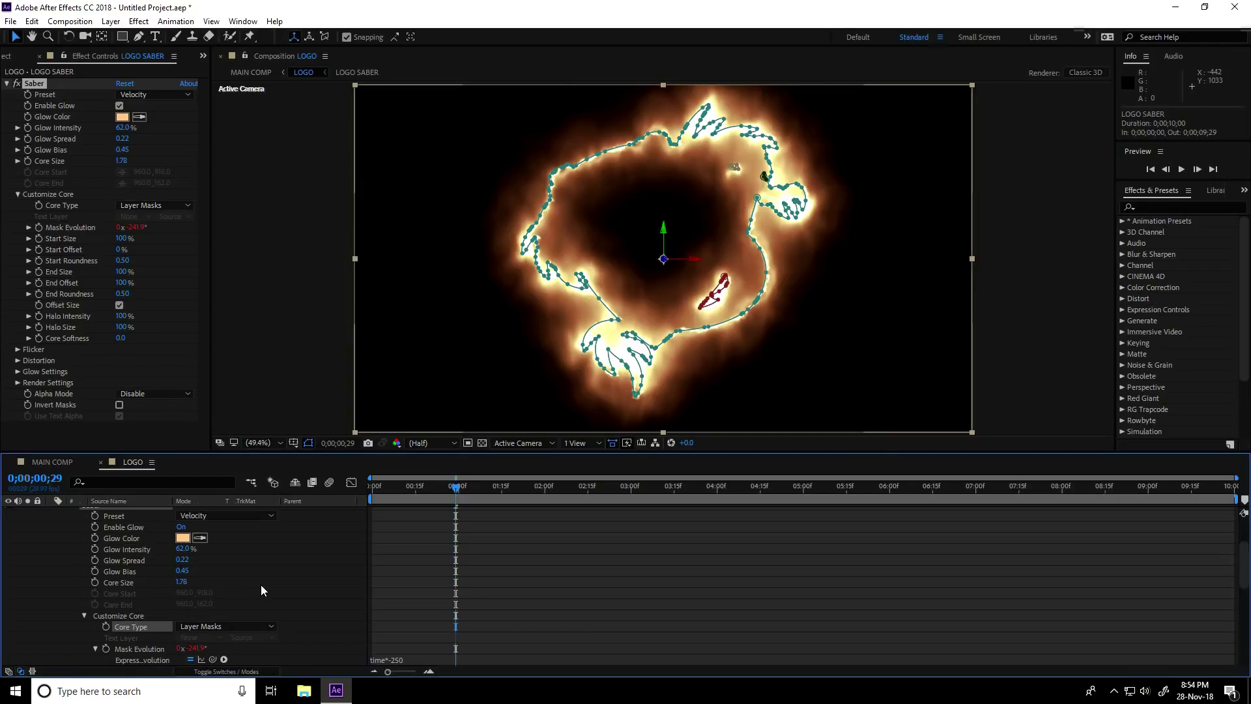
# Set the Saber core's End Size to 0% on layer 4
pyautogui.scroll(-3, 294, 581)
pyautogui.scroll(-3, 258, 592)
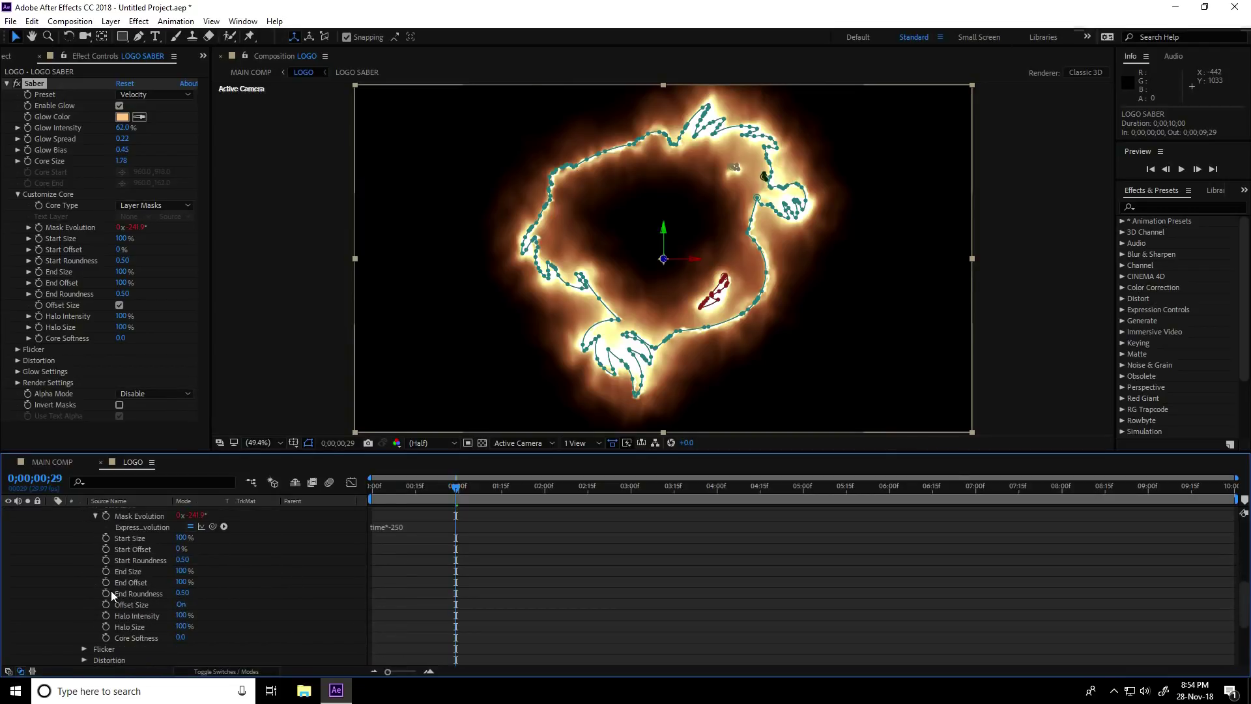
pyautogui.click(181, 570)
pyautogui.write('0')
pyautogui.press('KP_Enter')
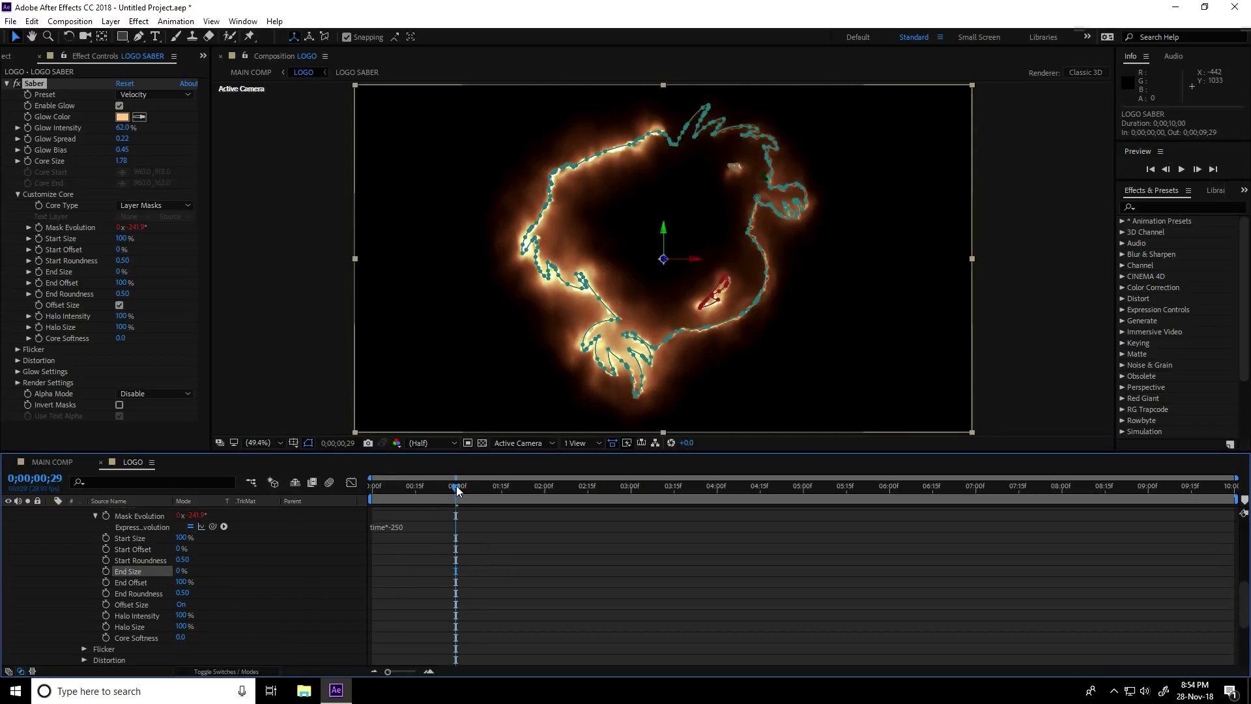
# Enable End Offset keyframing at 0;00;00;20 with a first keyframe of 0%
pyautogui.click(435, 485)
pyautogui.moveTo(436, 484); pyautogui.dragTo(430, 484)
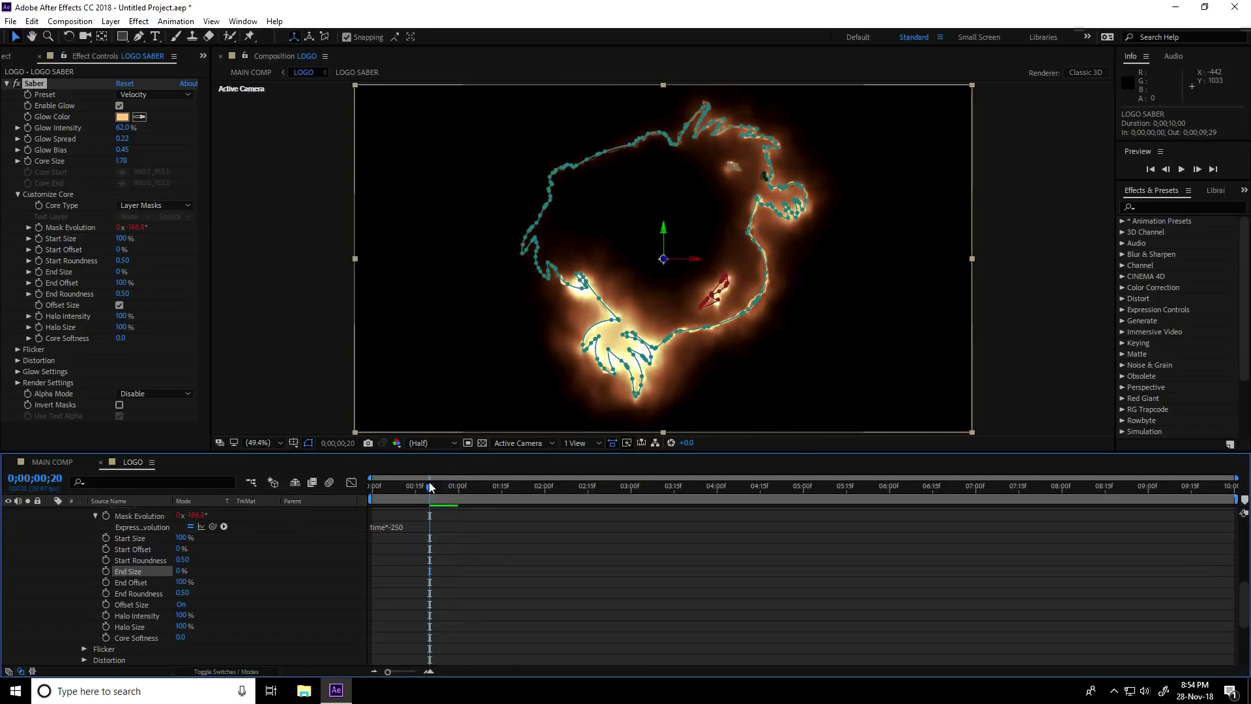
pyautogui.click(143, 581)
pyautogui.click(107, 580)
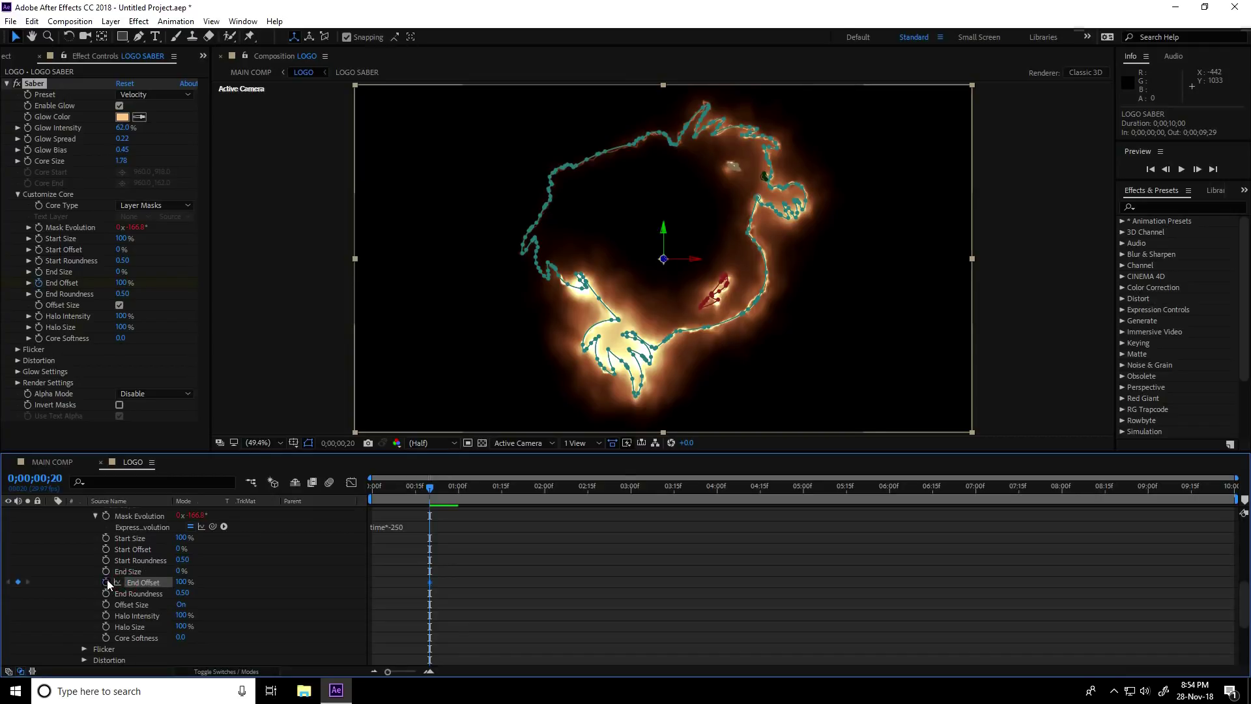
pyautogui.click(182, 582)
pyautogui.write('0')
pyautogui.press('Return')
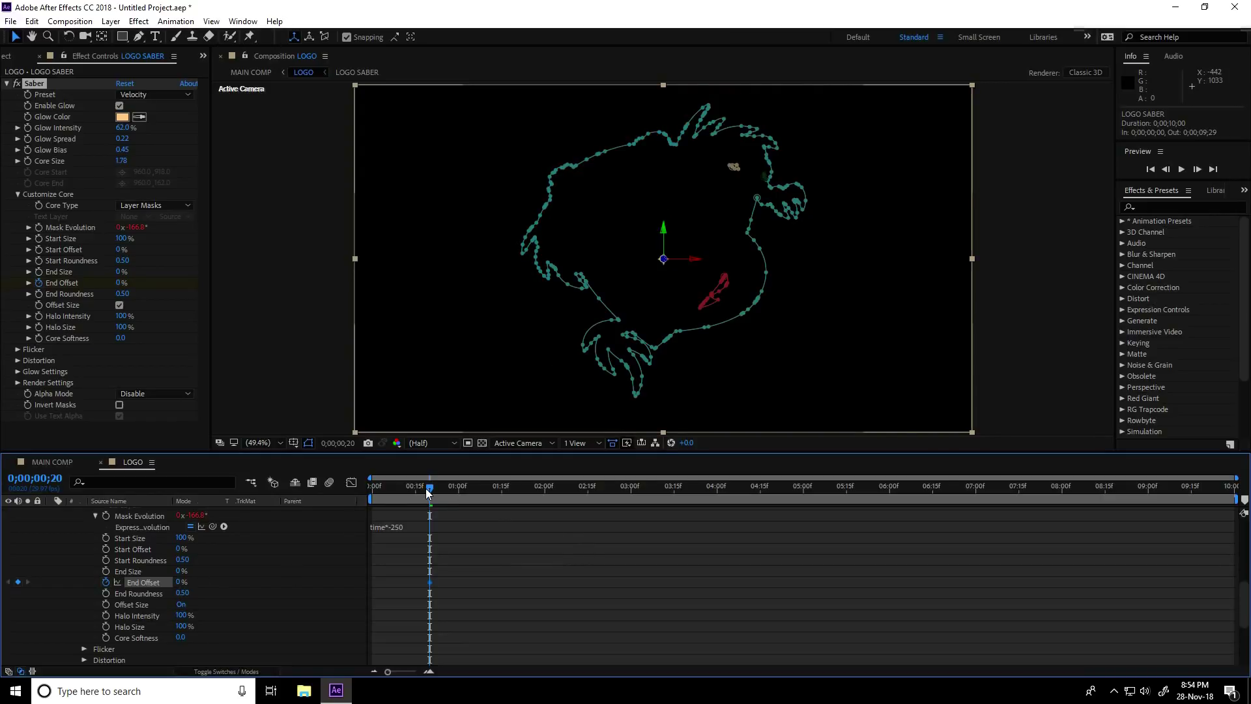
# Add End Offset keyframes of 100% at 0;00;01;00 and 0% at 0;00;01;10
pyautogui.moveTo(430, 487); pyautogui.dragTo(460, 495)
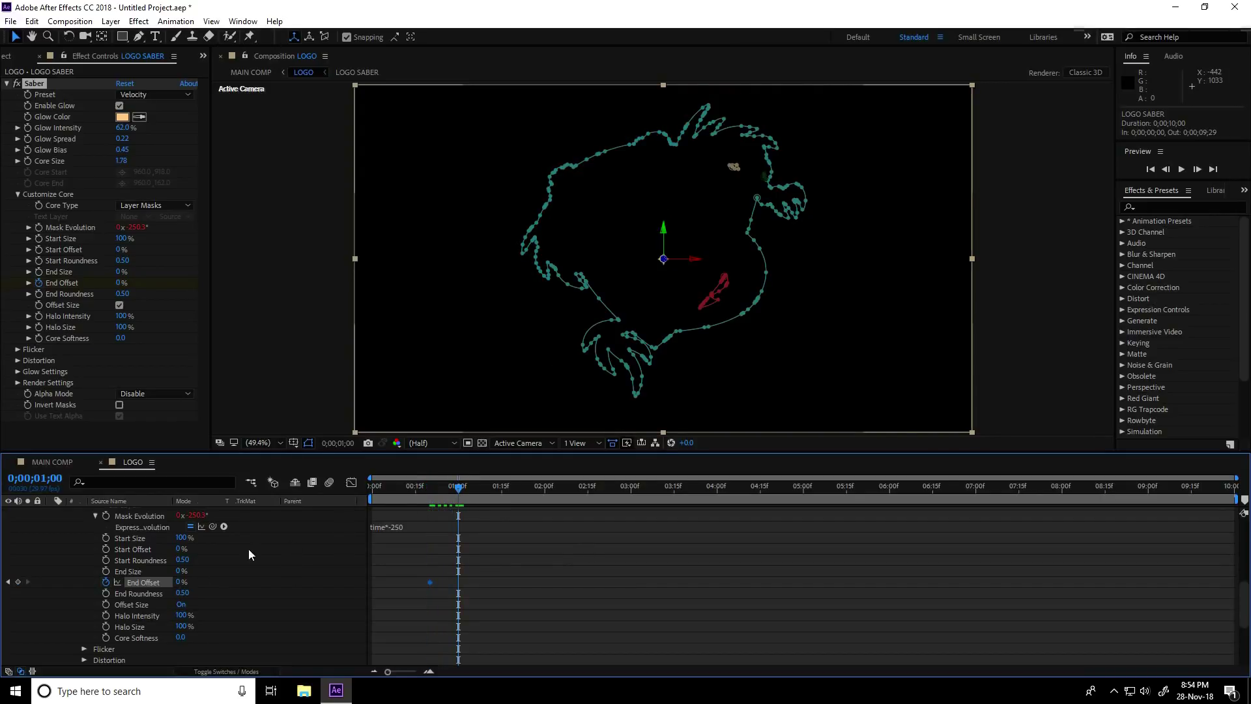
pyautogui.click(180, 581)
pyautogui.write('100')
pyautogui.press('Return')
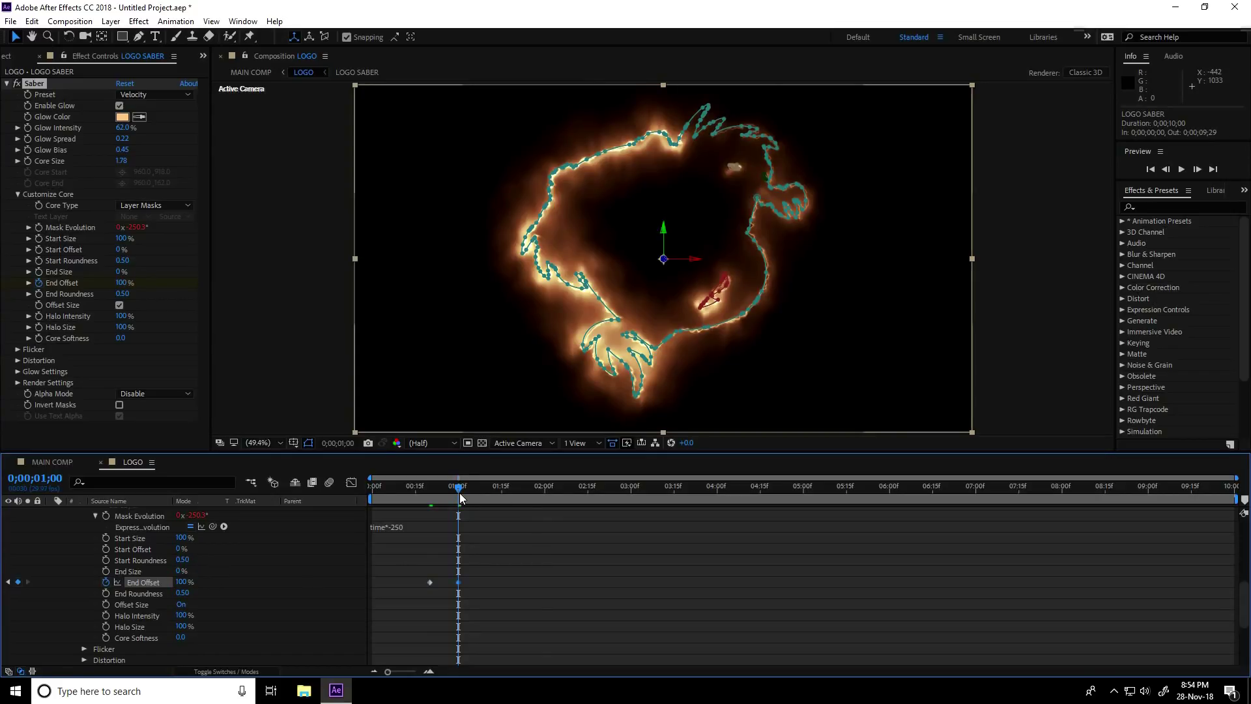
pyautogui.moveTo(458, 486); pyautogui.dragTo(487, 491)
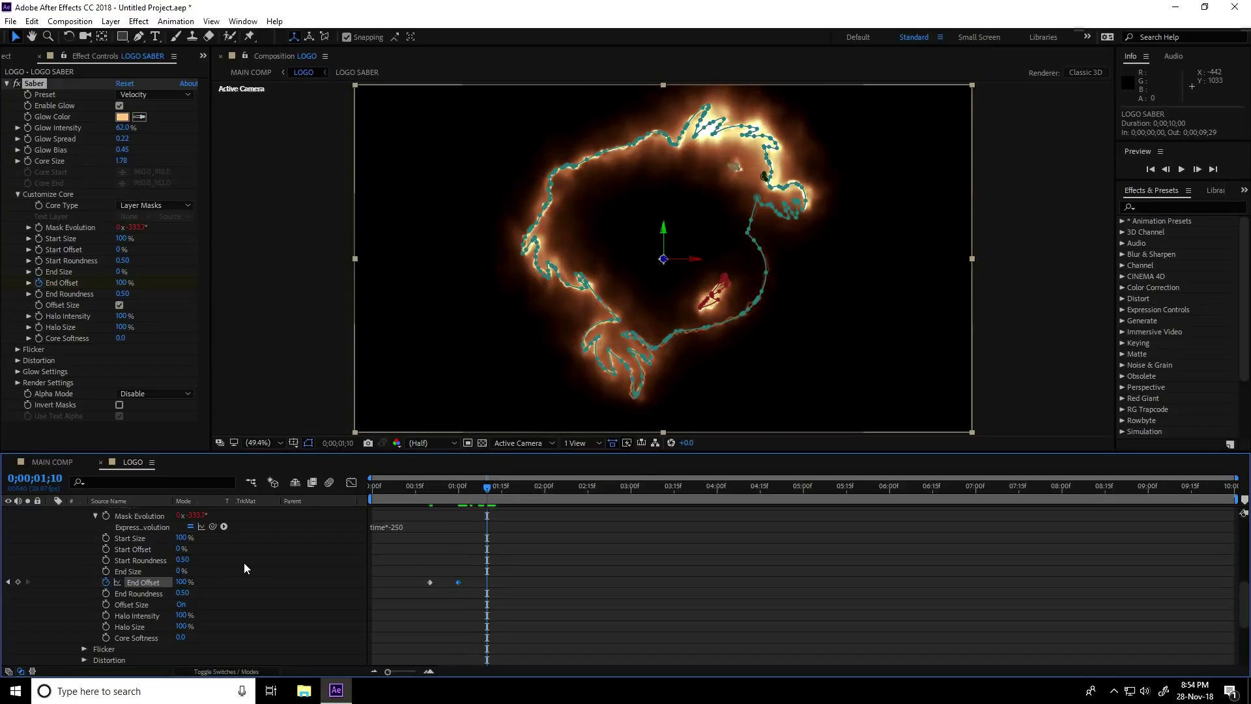
pyautogui.click(183, 582)
pyautogui.write('0')
pyautogui.press('Return')
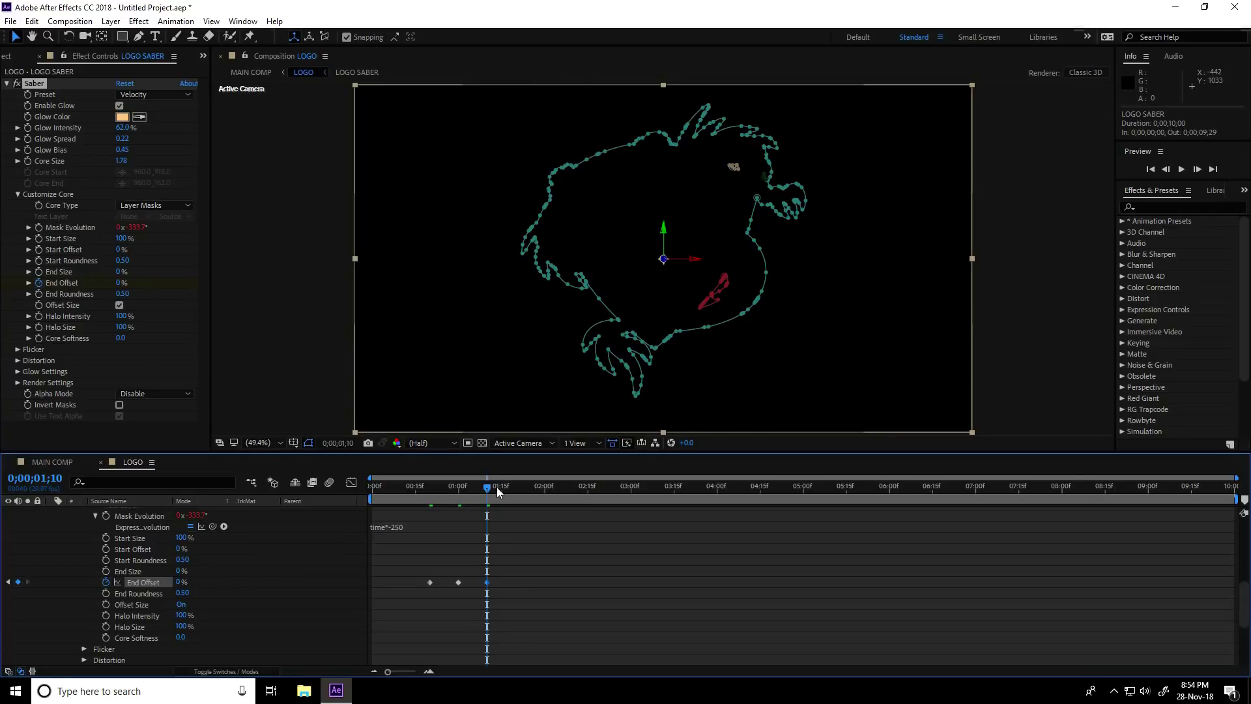
# Play and scrub through the opening seconds of the LOGO composition to check layer 4's Saber animation
pyautogui.moveTo(496, 491); pyautogui.dragTo(379, 487)
pyautogui.press('space')
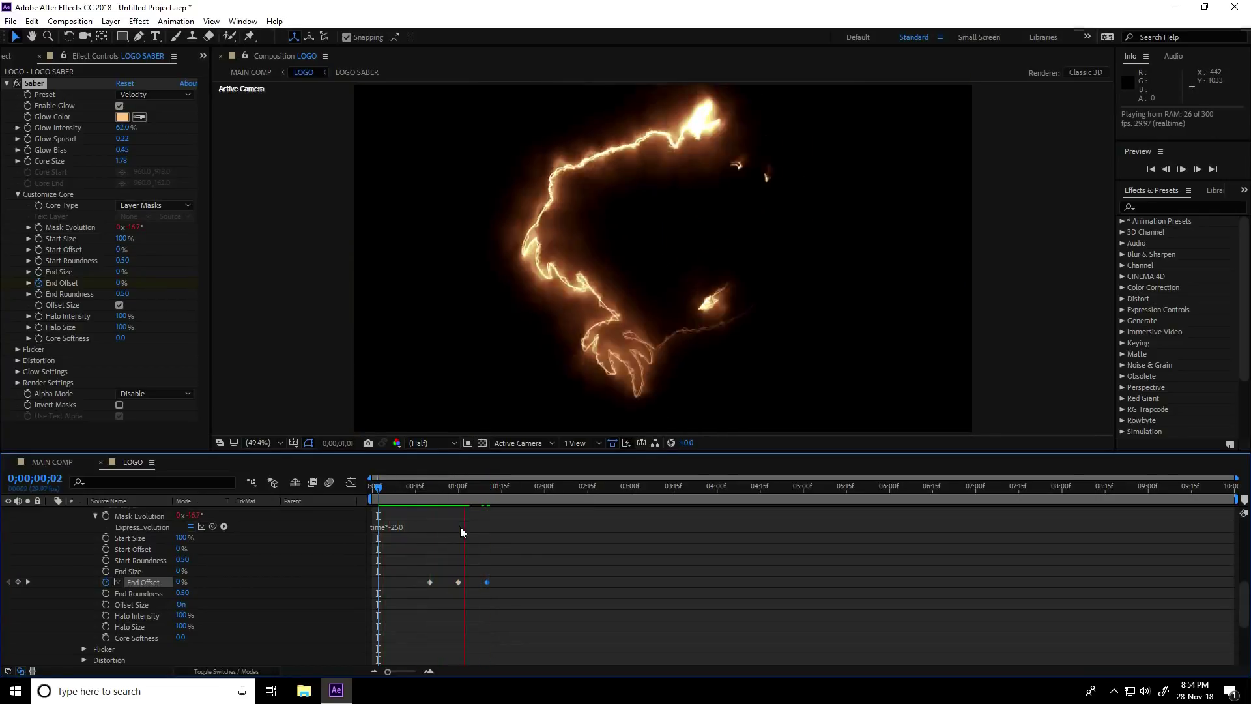
pyautogui.moveTo(506, 485); pyautogui.dragTo(412, 485)
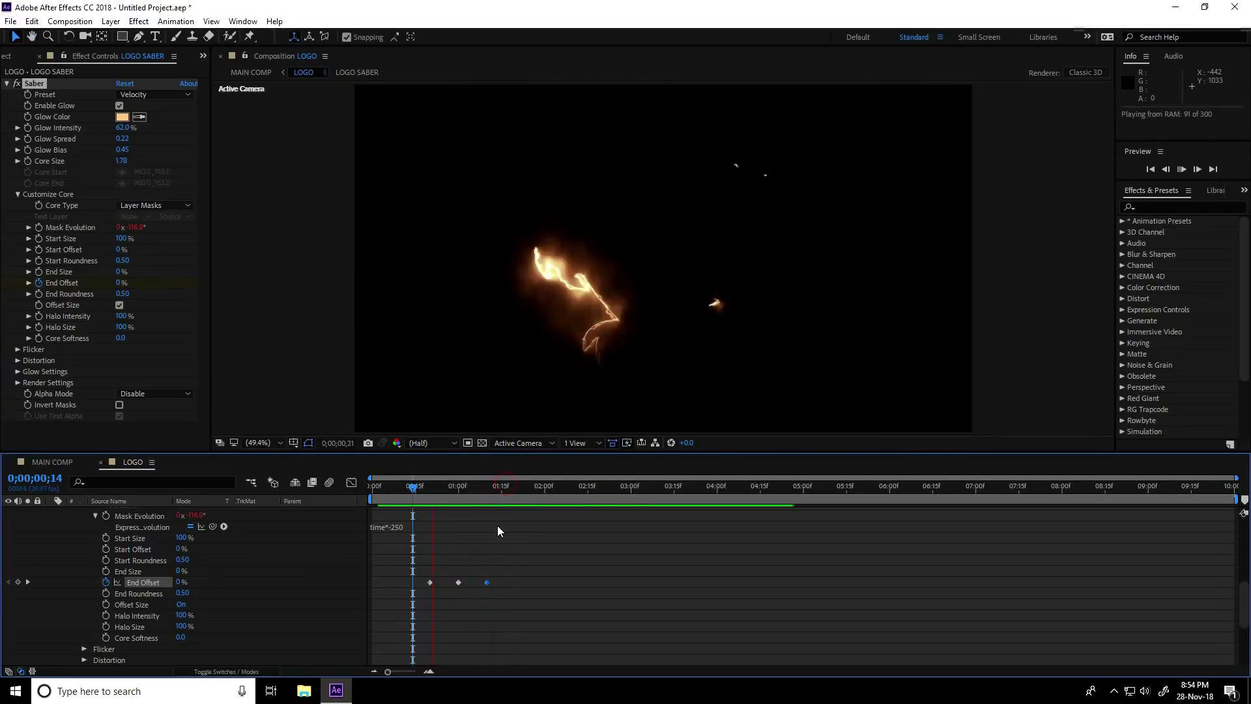
pyautogui.press('space')
pyautogui.moveTo(496, 485); pyautogui.dragTo(404, 487)
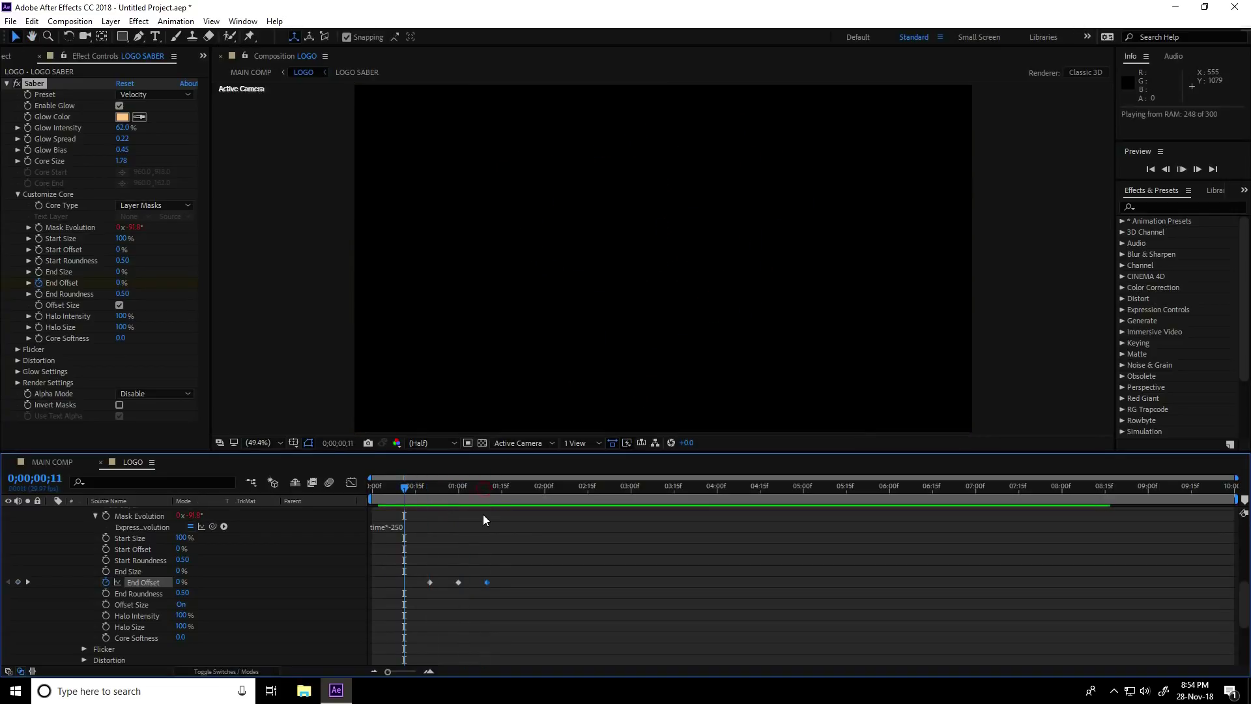
pyautogui.moveTo(497, 486); pyautogui.dragTo(450, 486)
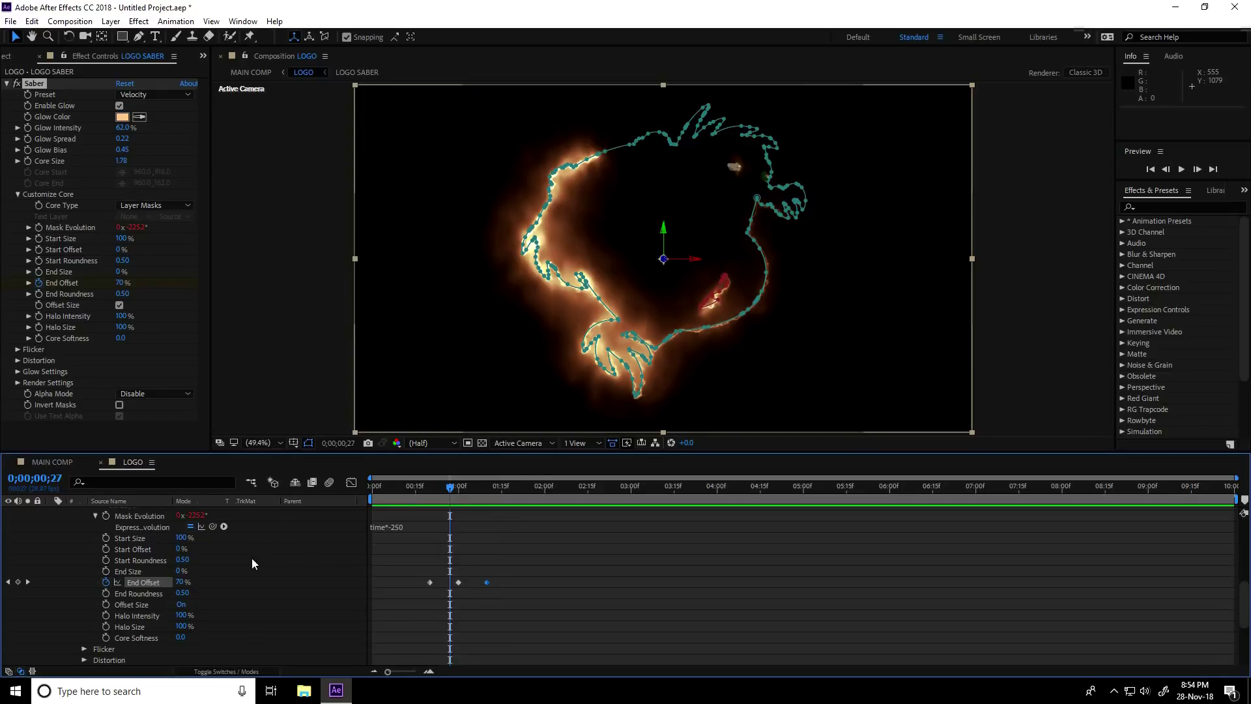
# Collapse LOGO SABER layer 4's effect properties and reveal only its Position property
pyautogui.scroll(5, 187, 572)
pyautogui.click(48, 545)
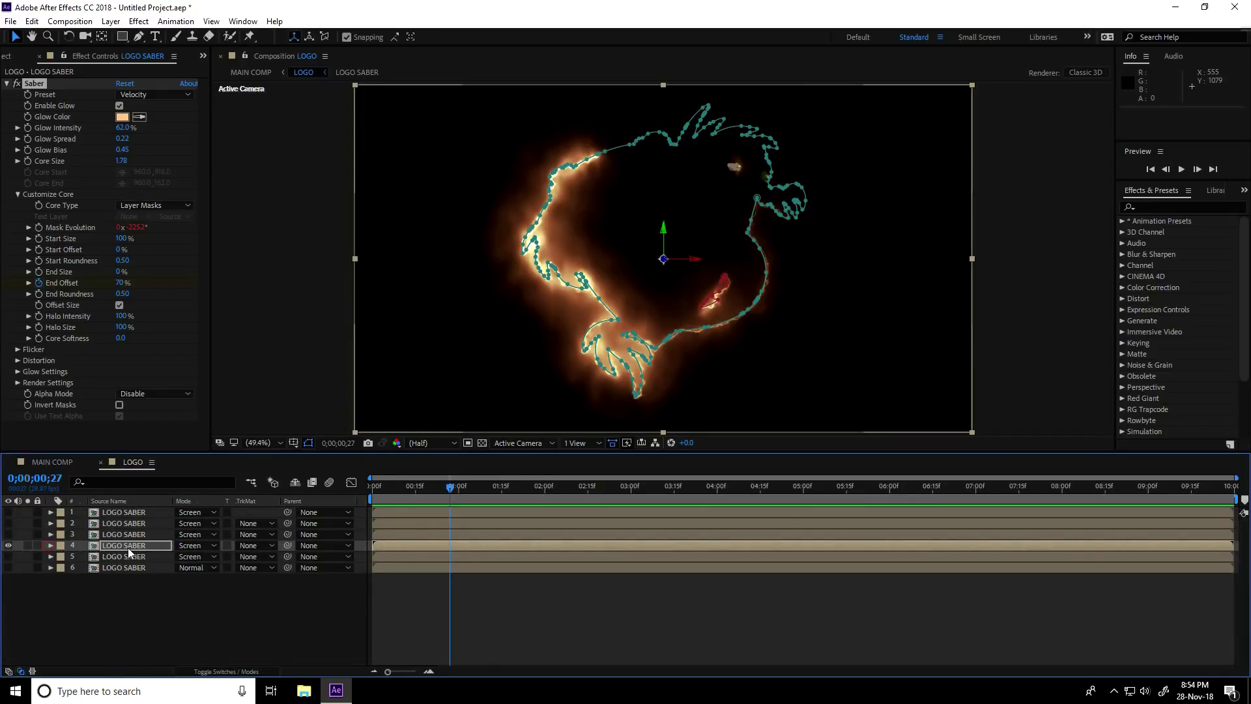
pyautogui.click(128, 546)
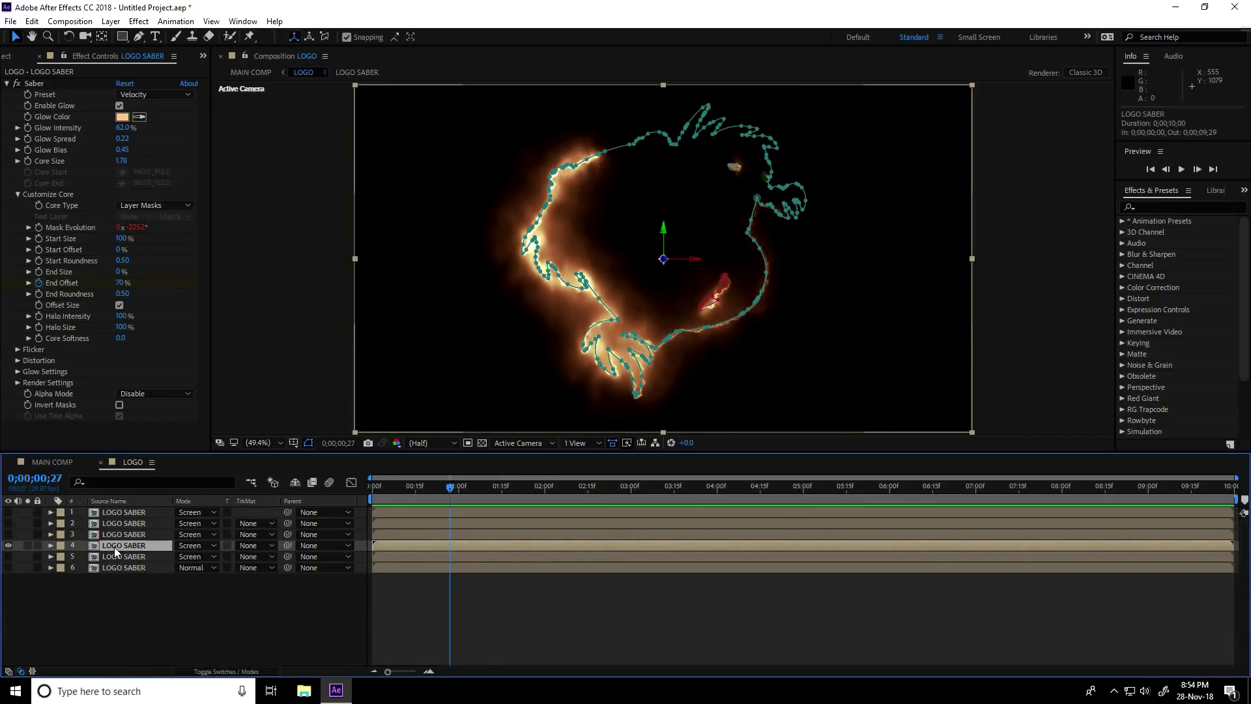
pyautogui.press('p')
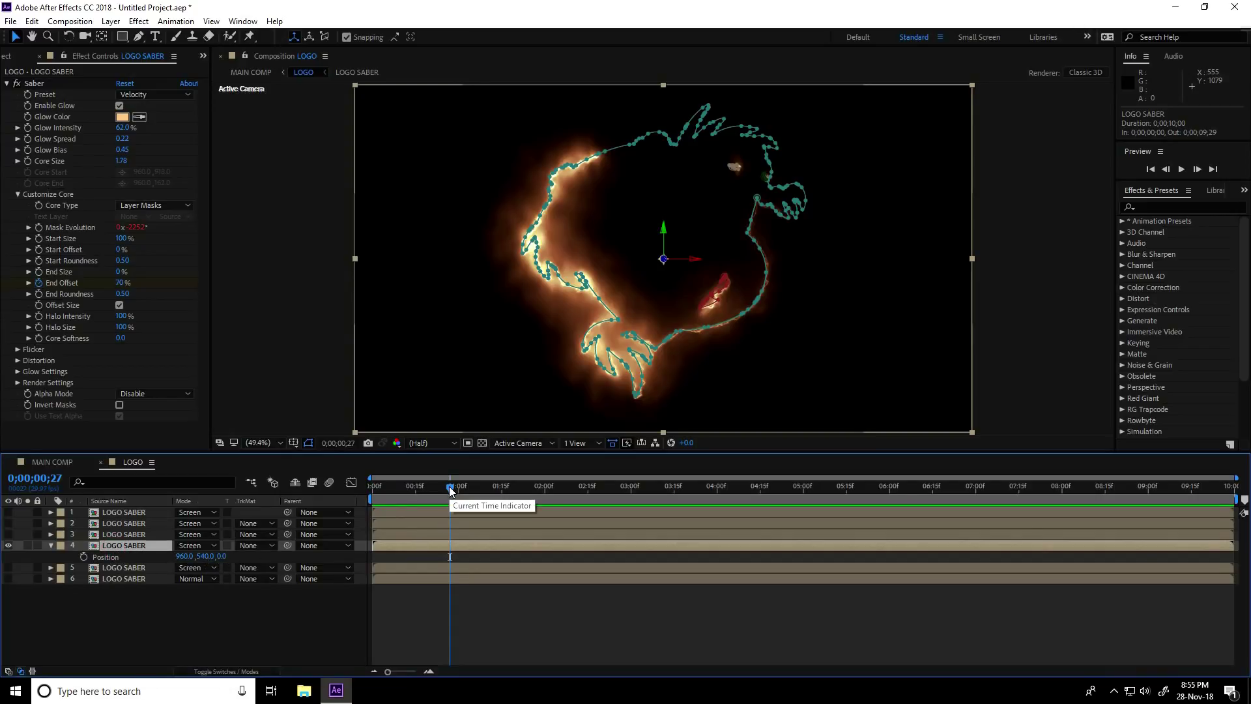
# Set layer 4's Z position to -200 at 0;00;01;00 and to 0 at 0;00;01;10
pyautogui.moveTo(449, 490); pyautogui.dragTo(458, 493)
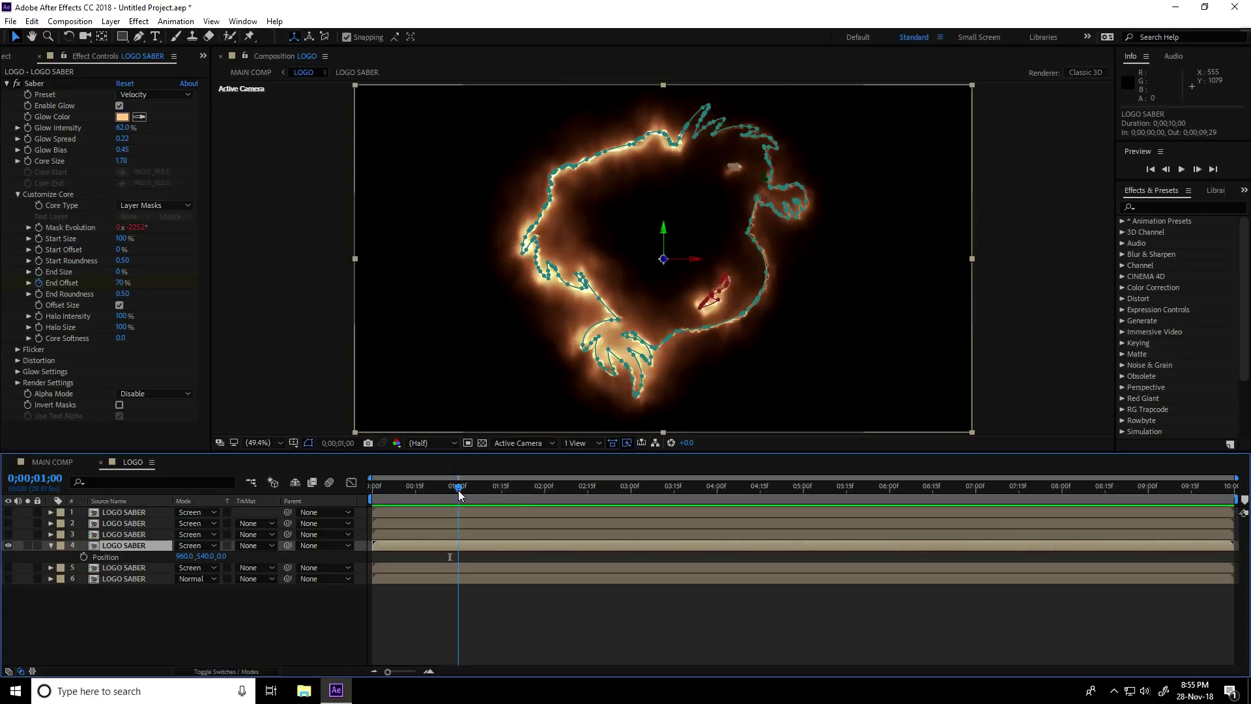
pyautogui.click(223, 556)
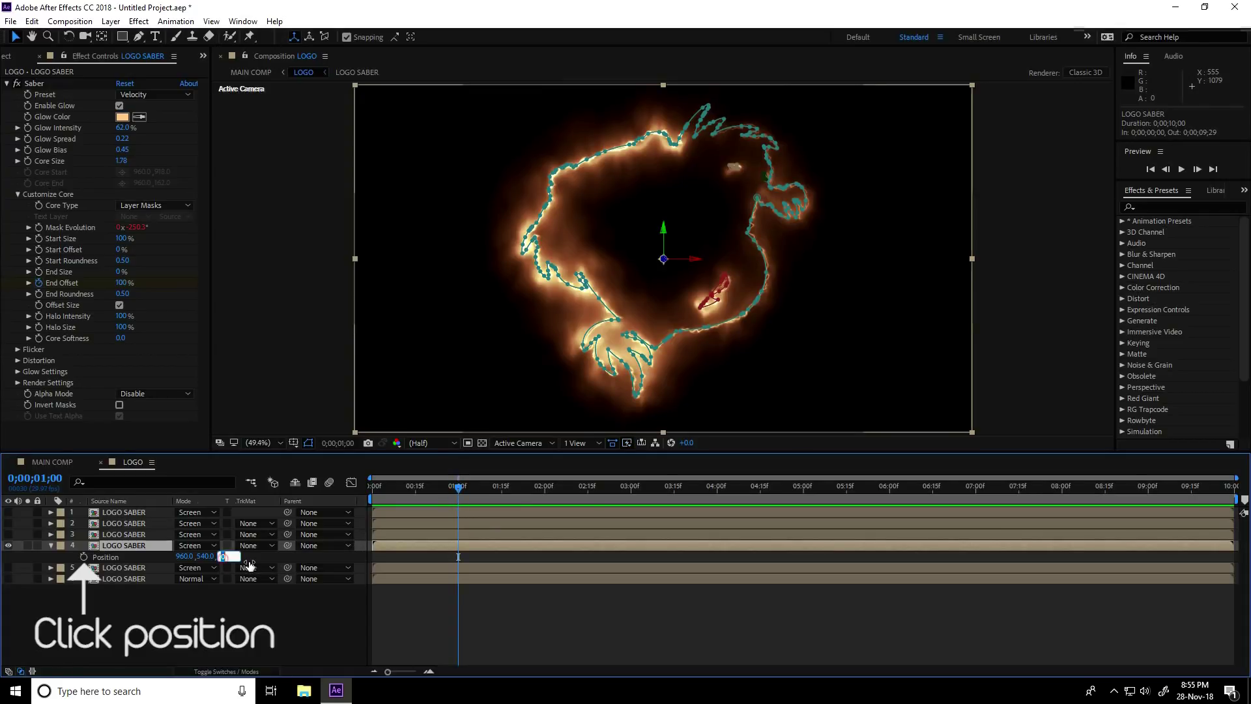
pyautogui.write('-200')
pyautogui.press('Return')
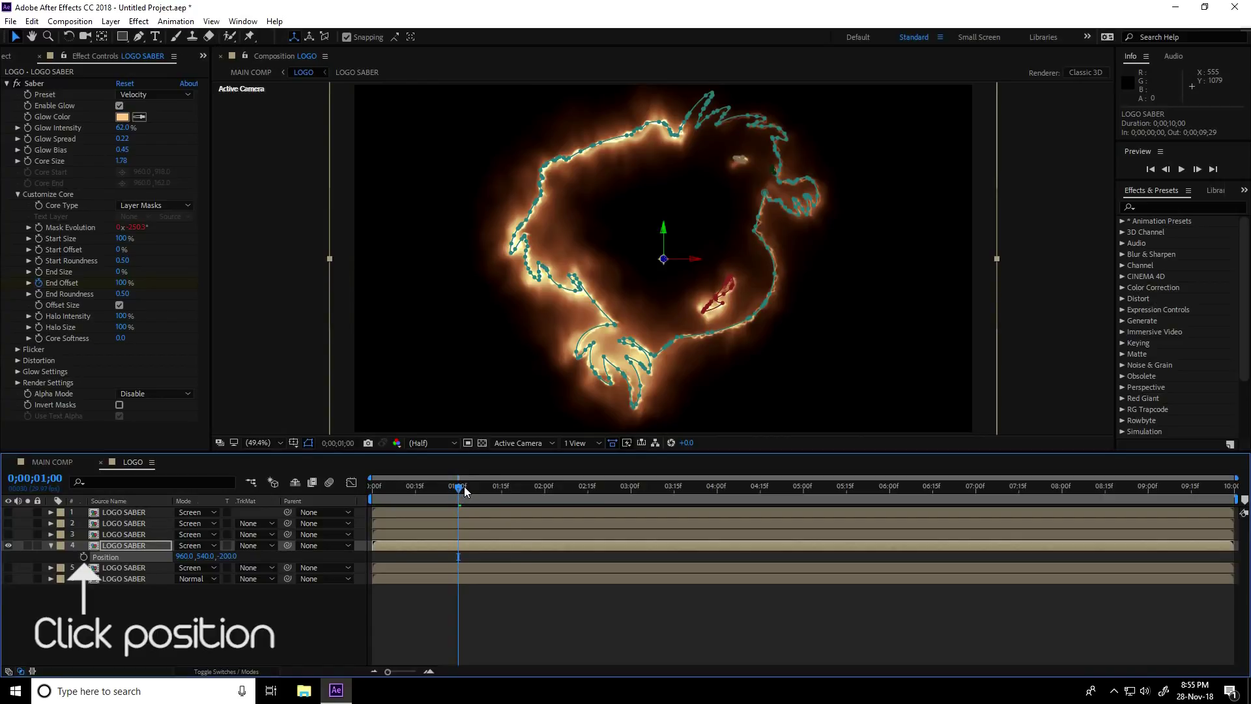
pyautogui.moveTo(464, 489); pyautogui.dragTo(487, 493)
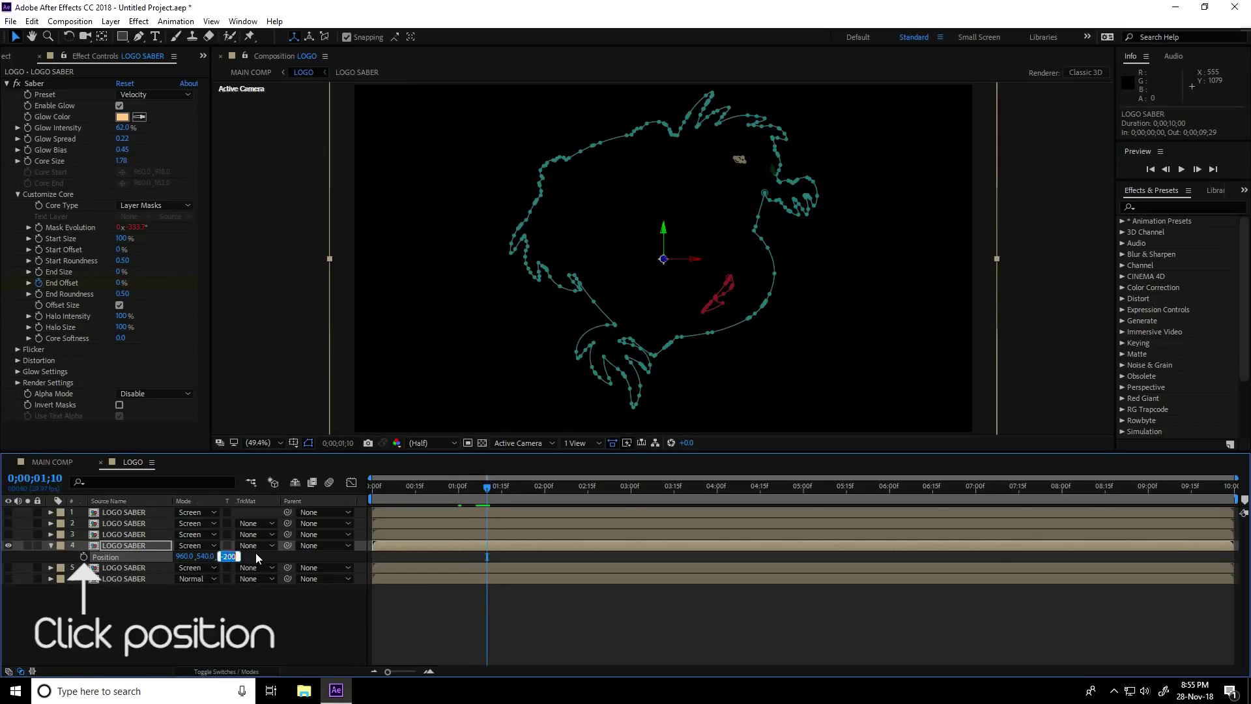
pyautogui.write('0')
pyautogui.press('Return')
# Preview layer 4's animation from near the start of the LOGO composition
pyautogui.click(484, 489)
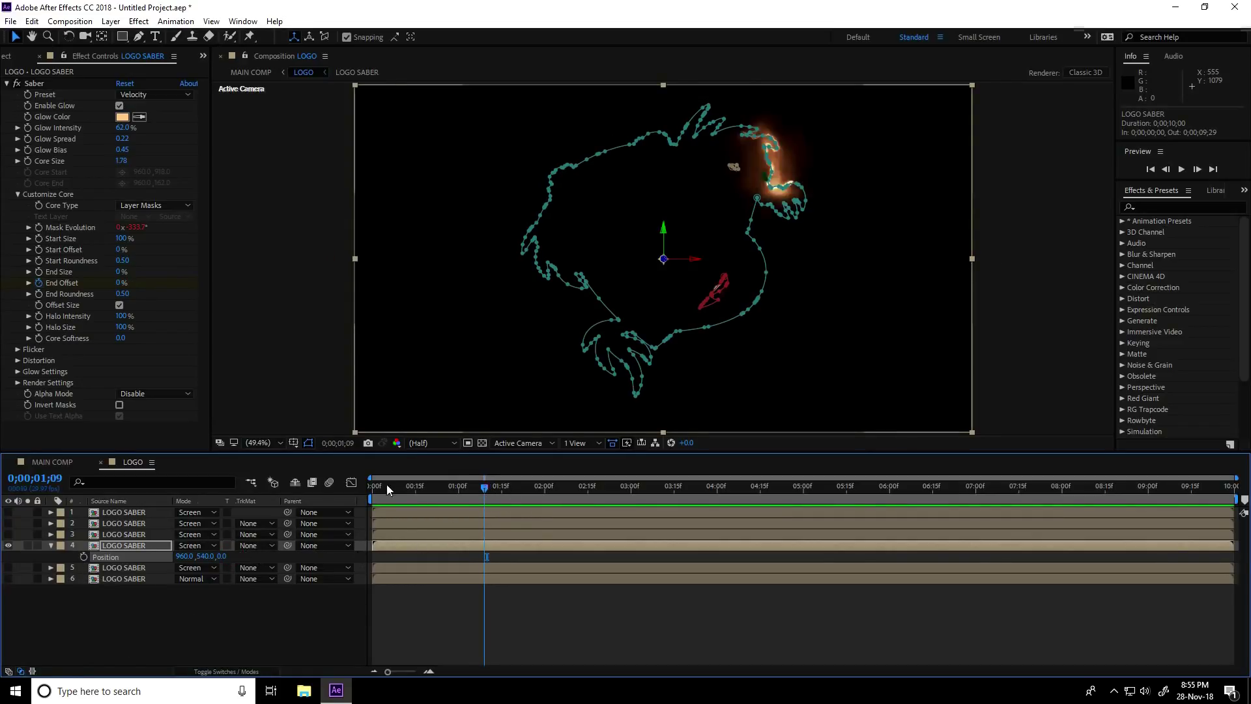
pyautogui.press('space')
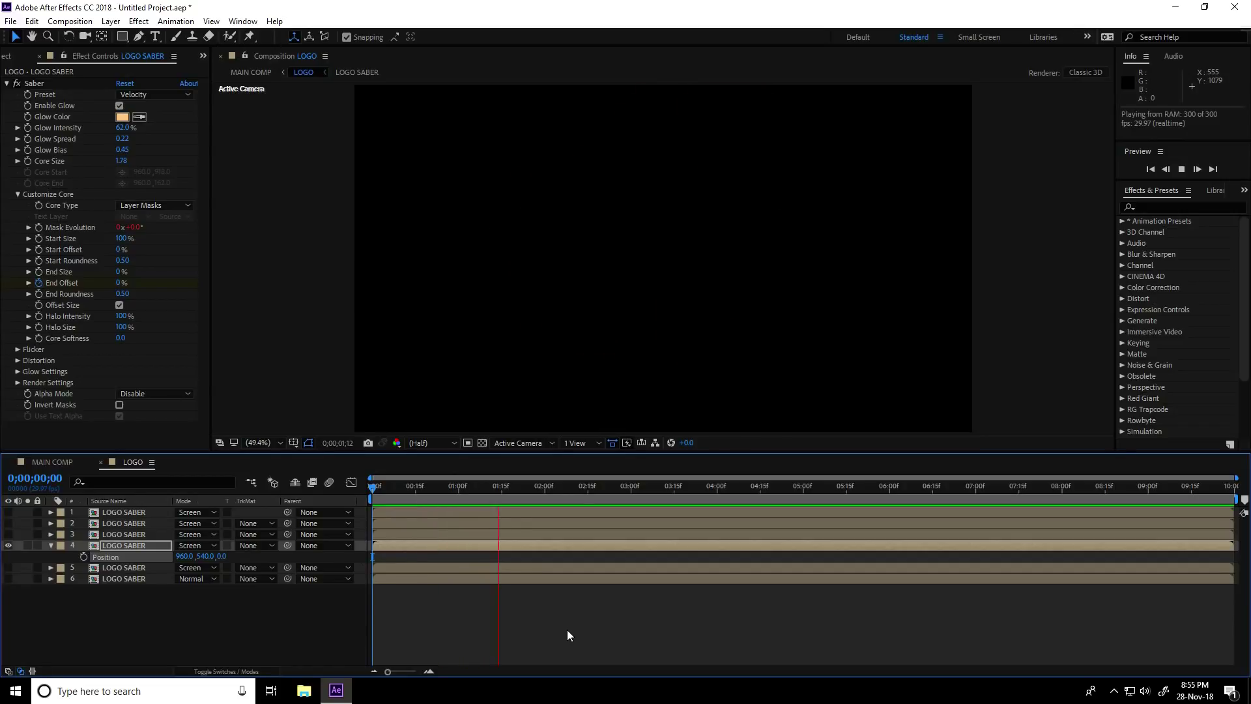
pyautogui.click(381, 485)
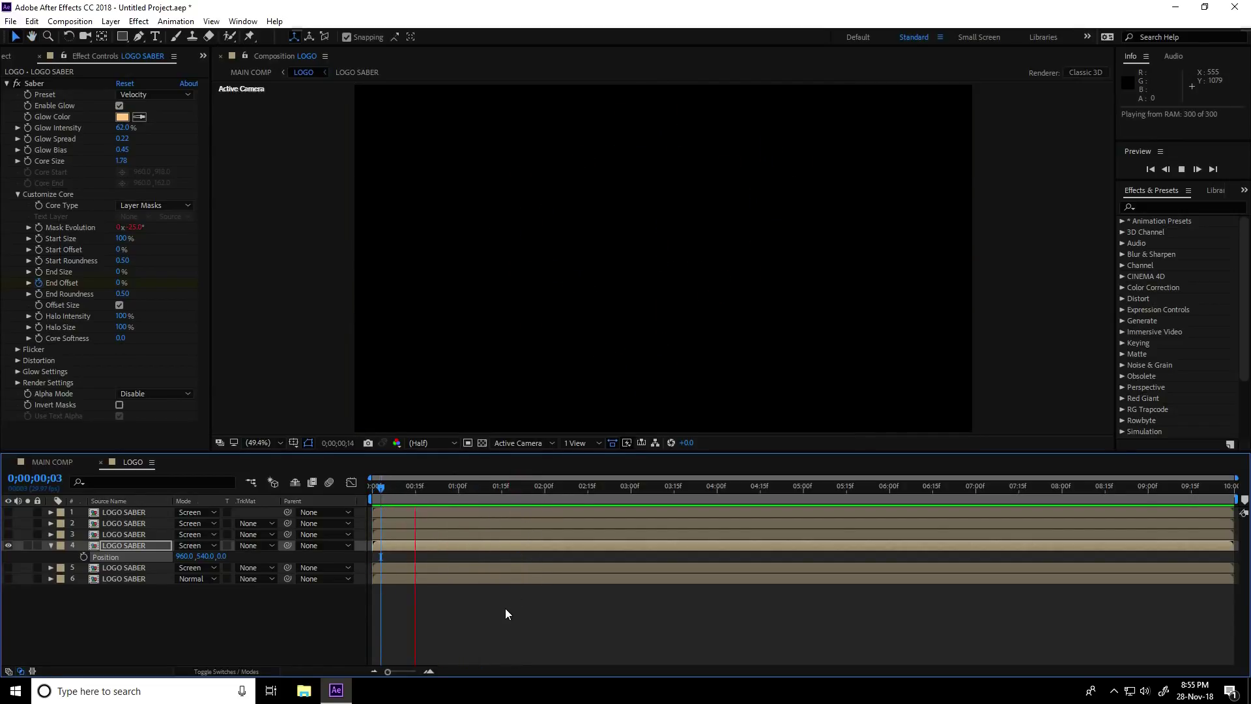
pyautogui.click(551, 489)
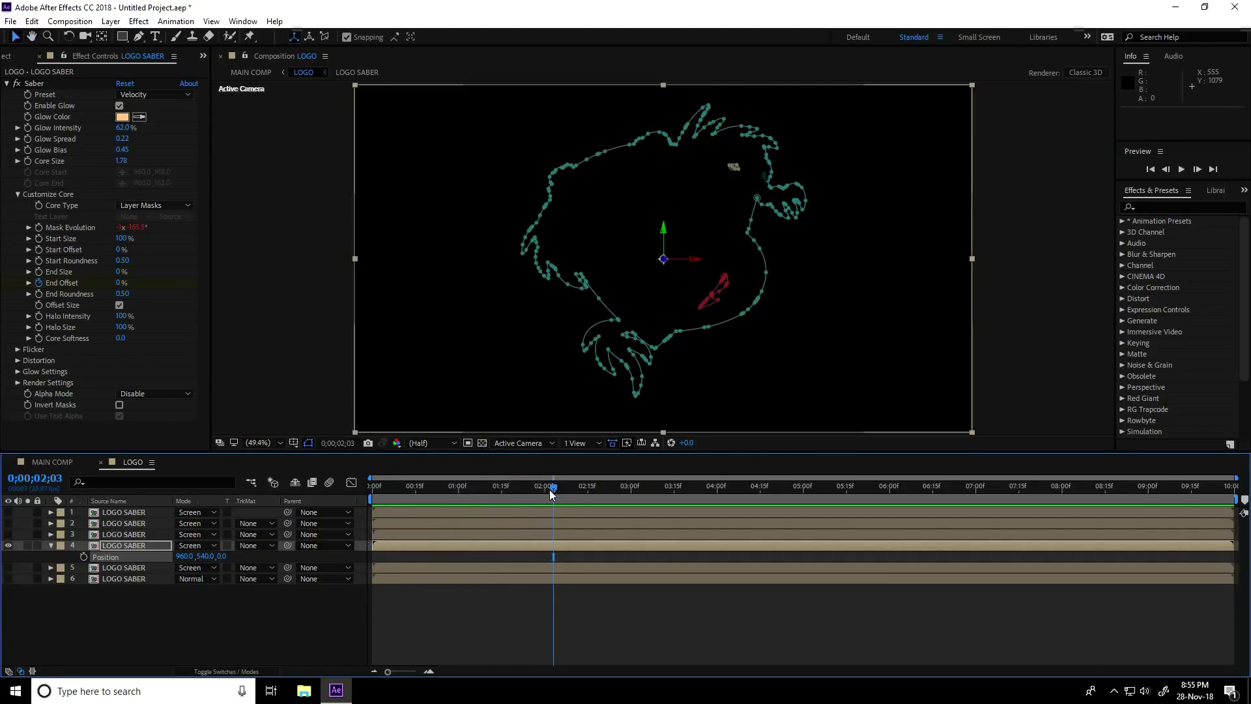
pyautogui.click(381, 486)
pyautogui.press('space')
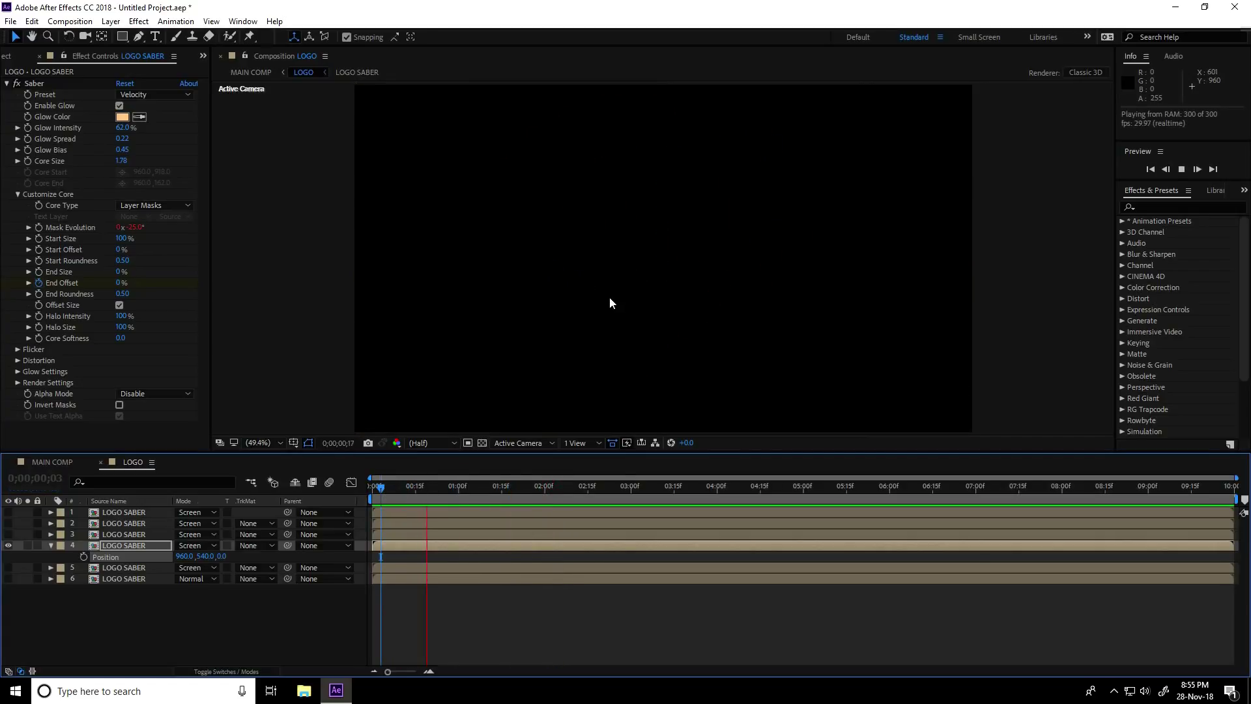
# Stop the preview and copy the Effects group of LOGO SABER layer 4
pyautogui.press('space')
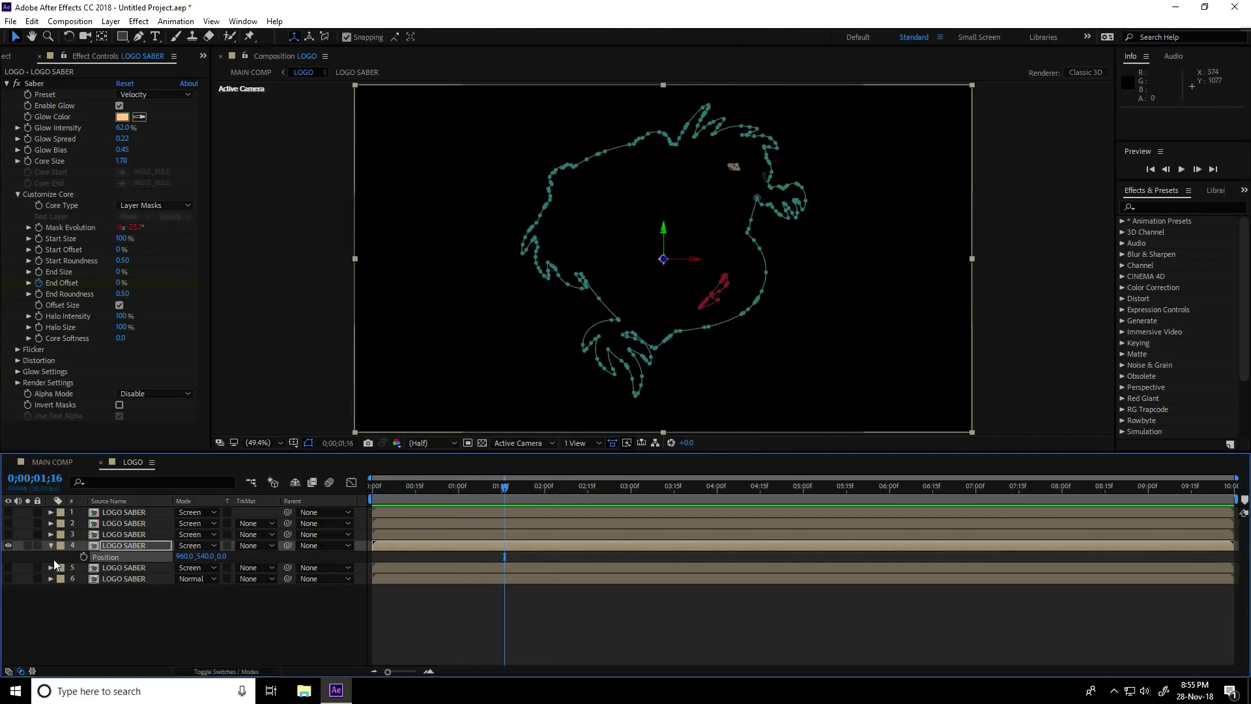
pyautogui.click(50, 546)
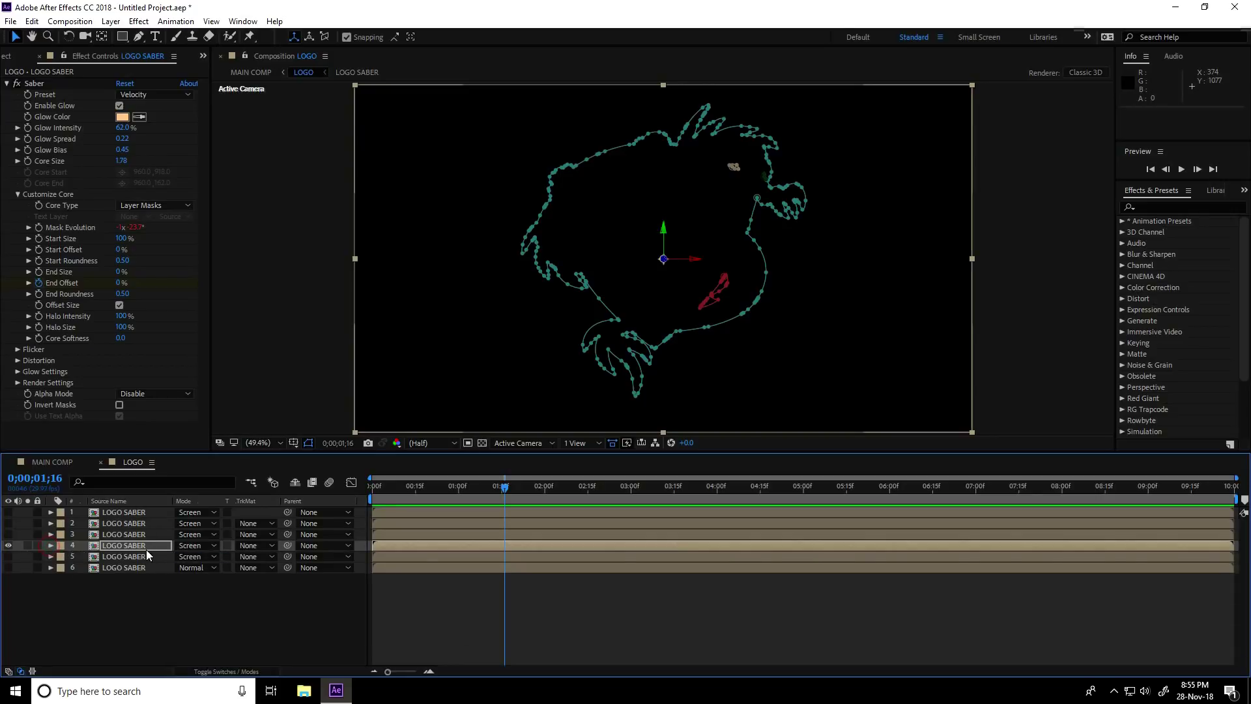
pyautogui.click(109, 549)
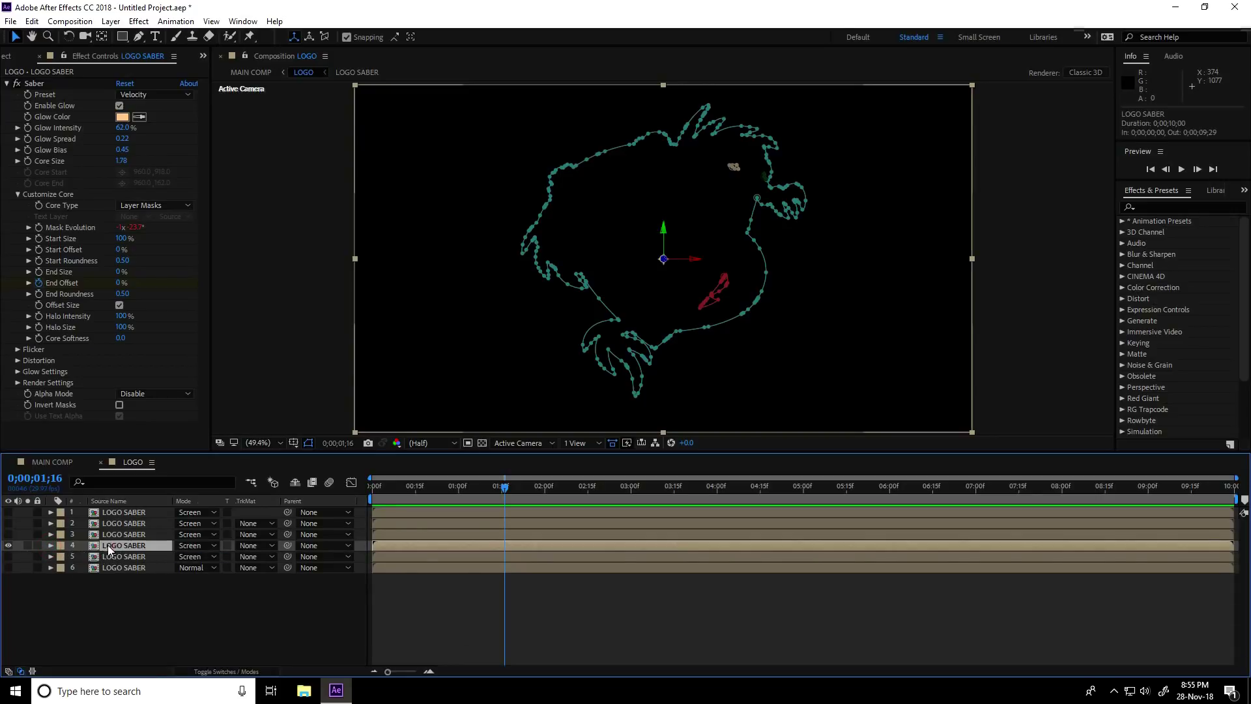
pyautogui.click(49, 546)
pyautogui.click(62, 549)
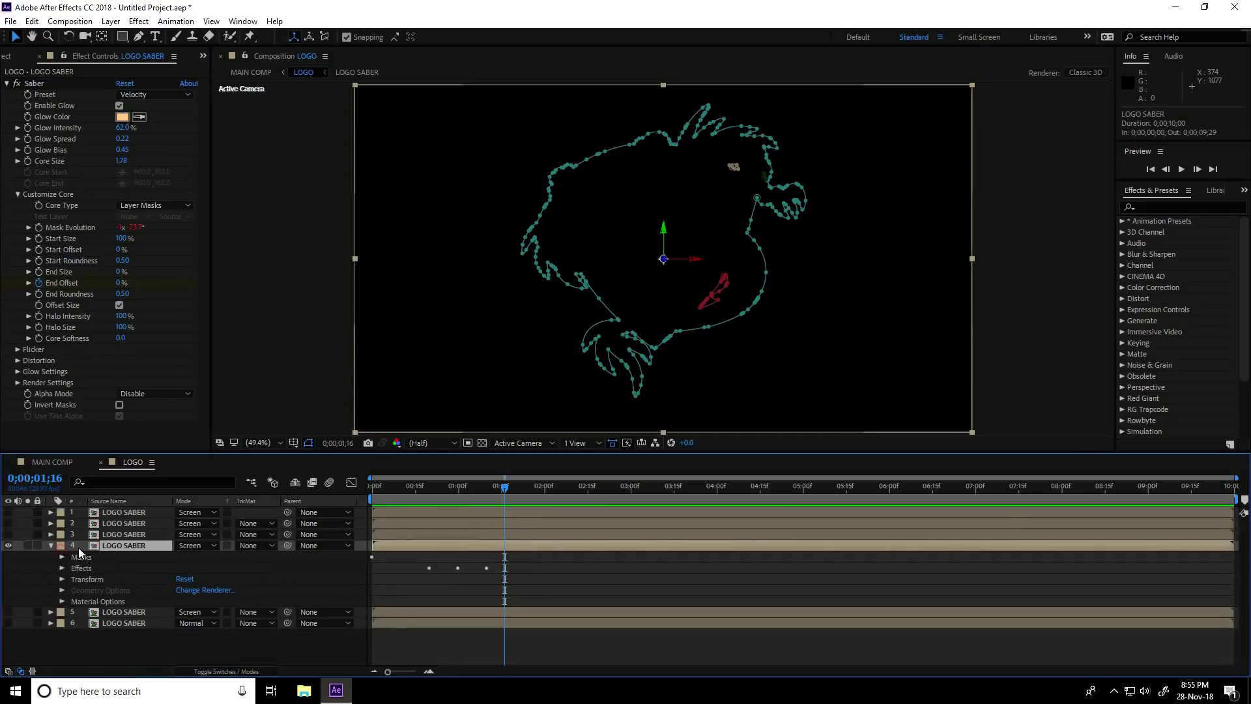
pyautogui.click(70, 569)
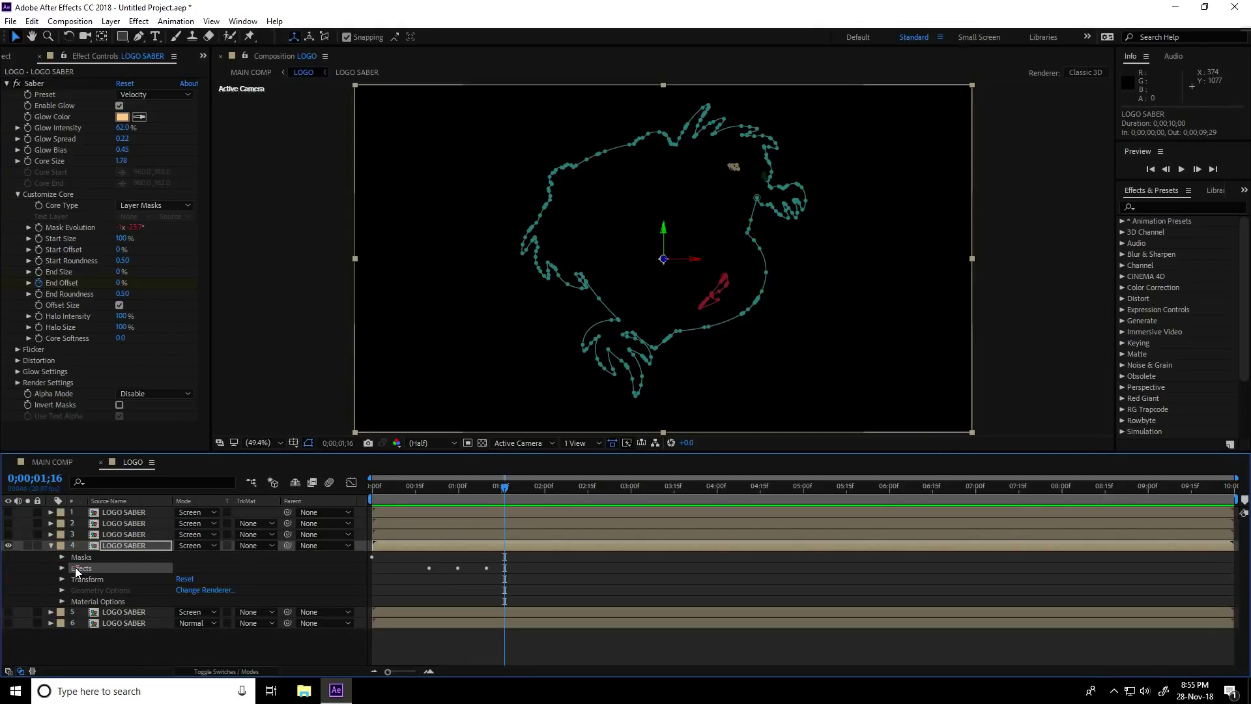
pyautogui.click(32, 21)
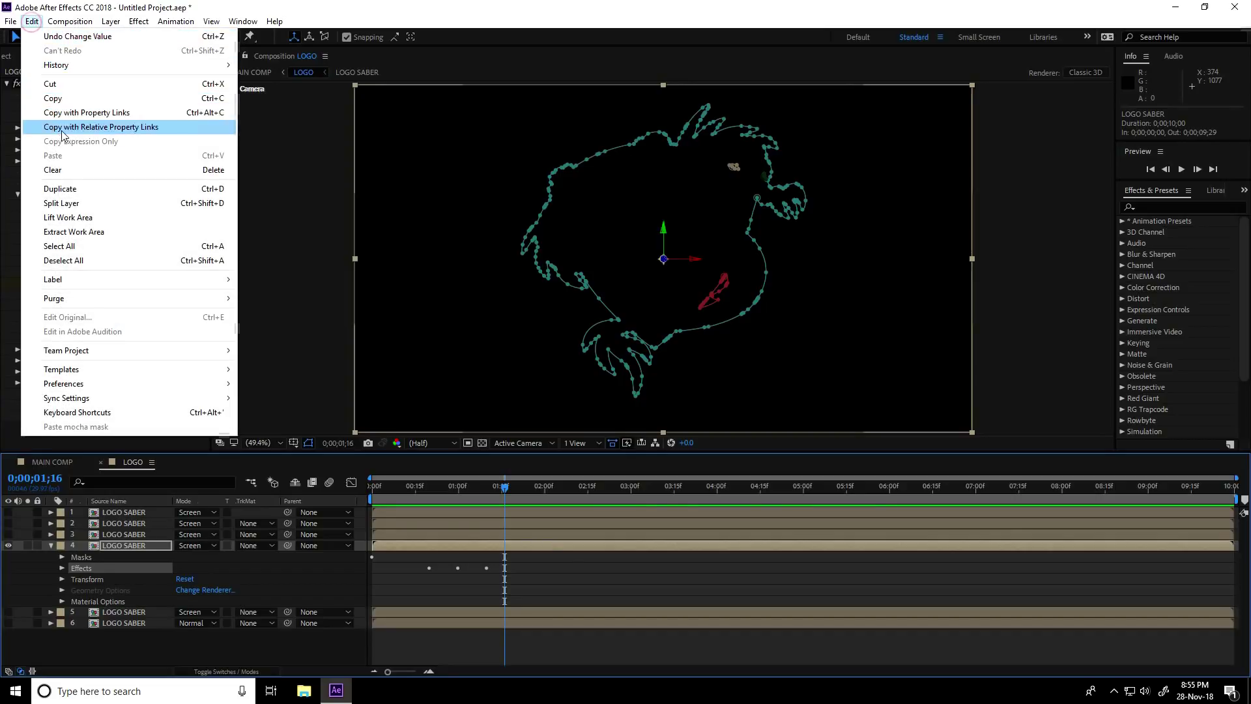
pyautogui.click(65, 97)
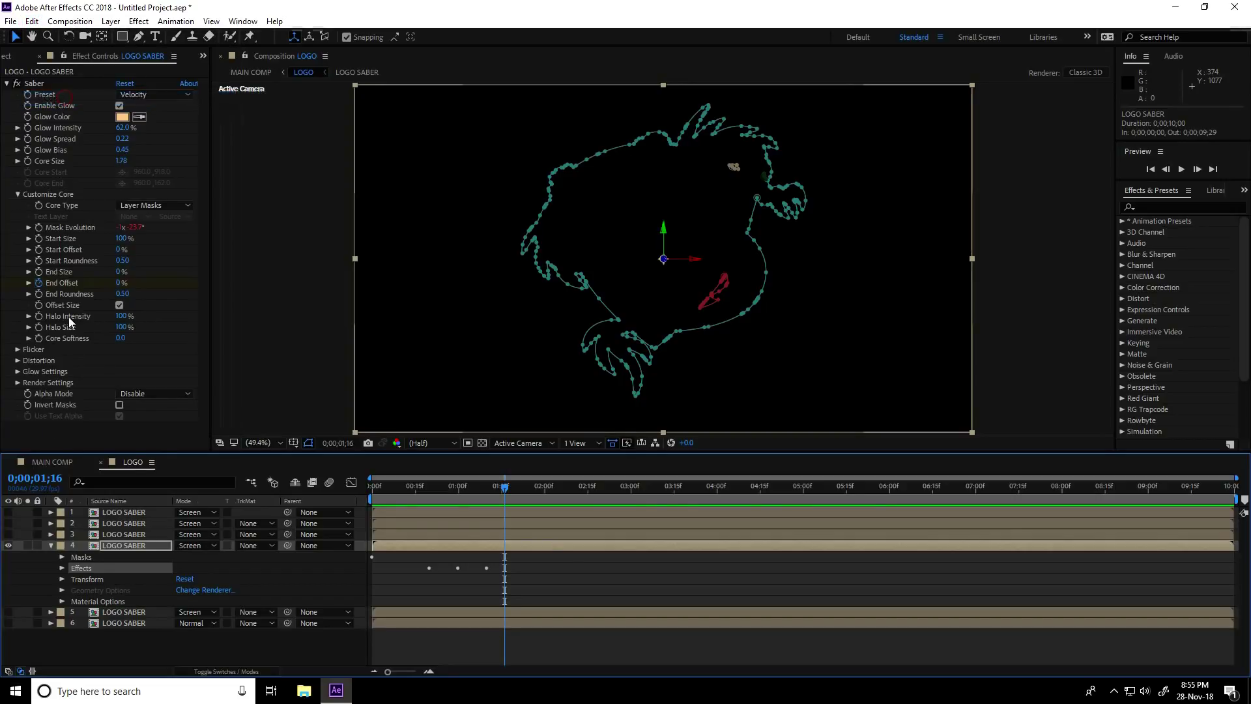
# Collapse layer 4 and paste the copied Saber effect onto LOGO SABER layer 3 at 0;00;01;16
pyautogui.click(50, 546)
pyautogui.click(98, 534)
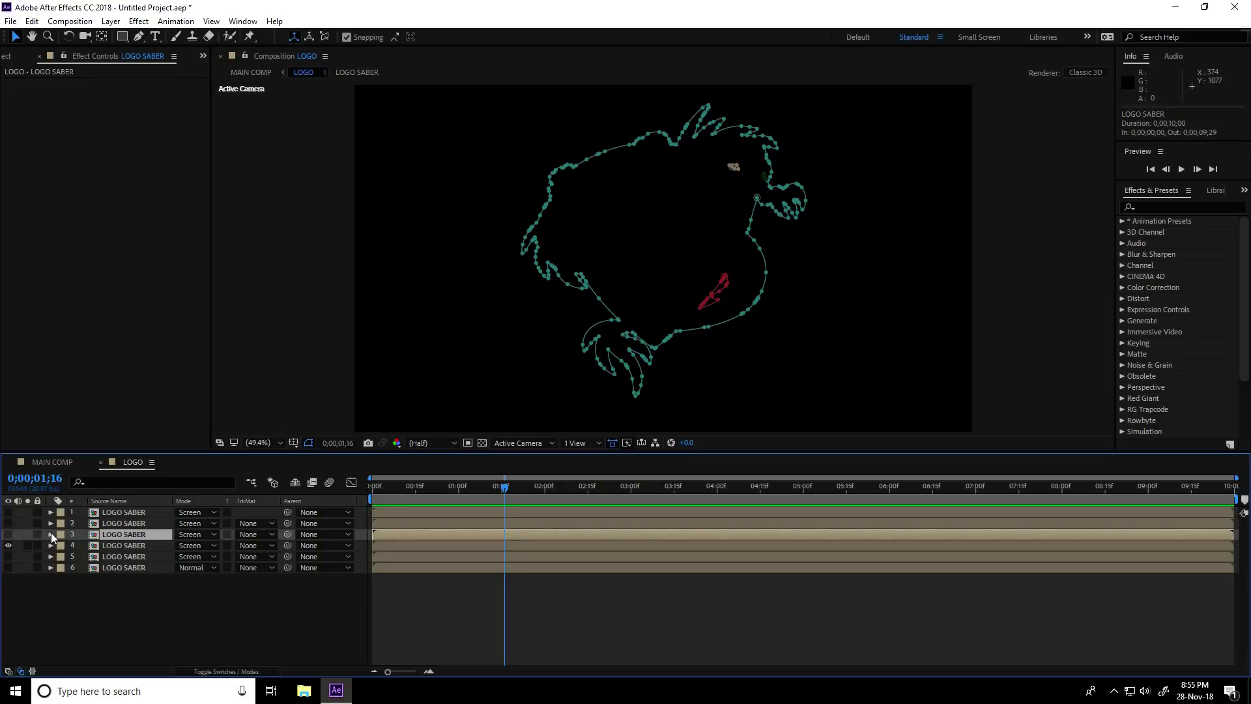
pyautogui.click(51, 534)
pyautogui.click(50, 534)
pyautogui.click(32, 22)
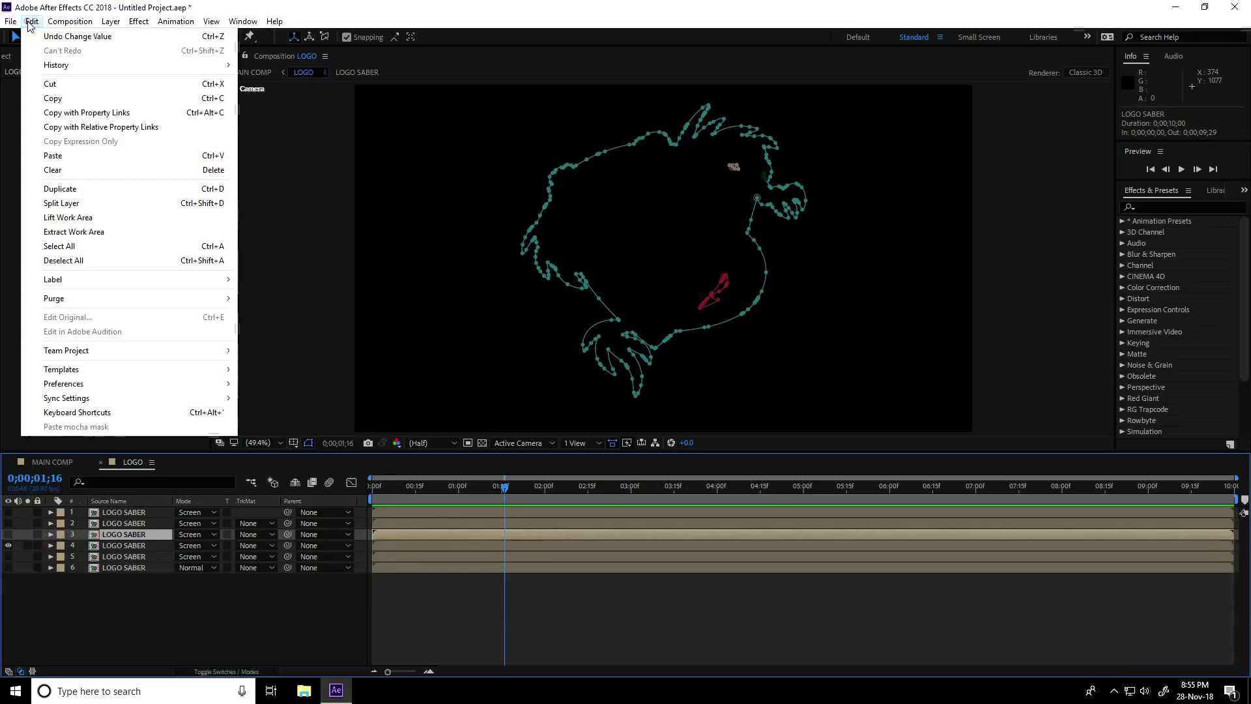
pyautogui.click(53, 156)
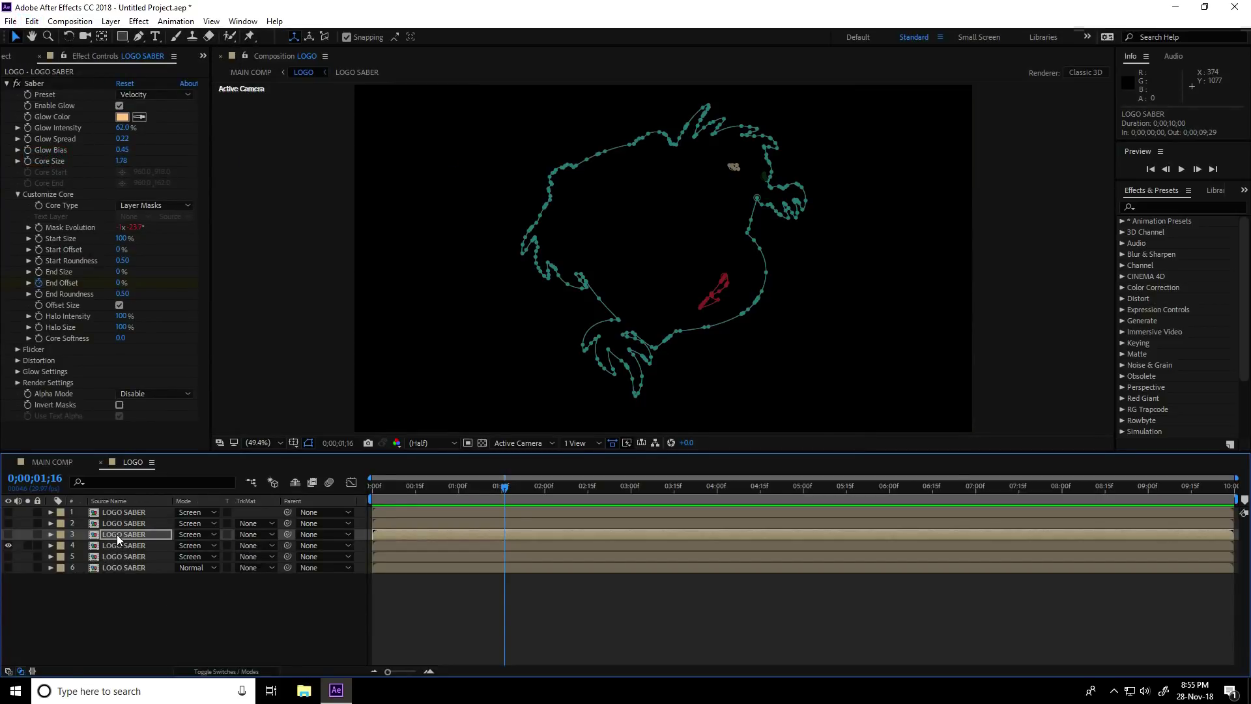
# Reveal layer 3's keyframes and shift all three Saber End Offset keyframes so the first sits at 0;00;01;00
pyautogui.press('u')
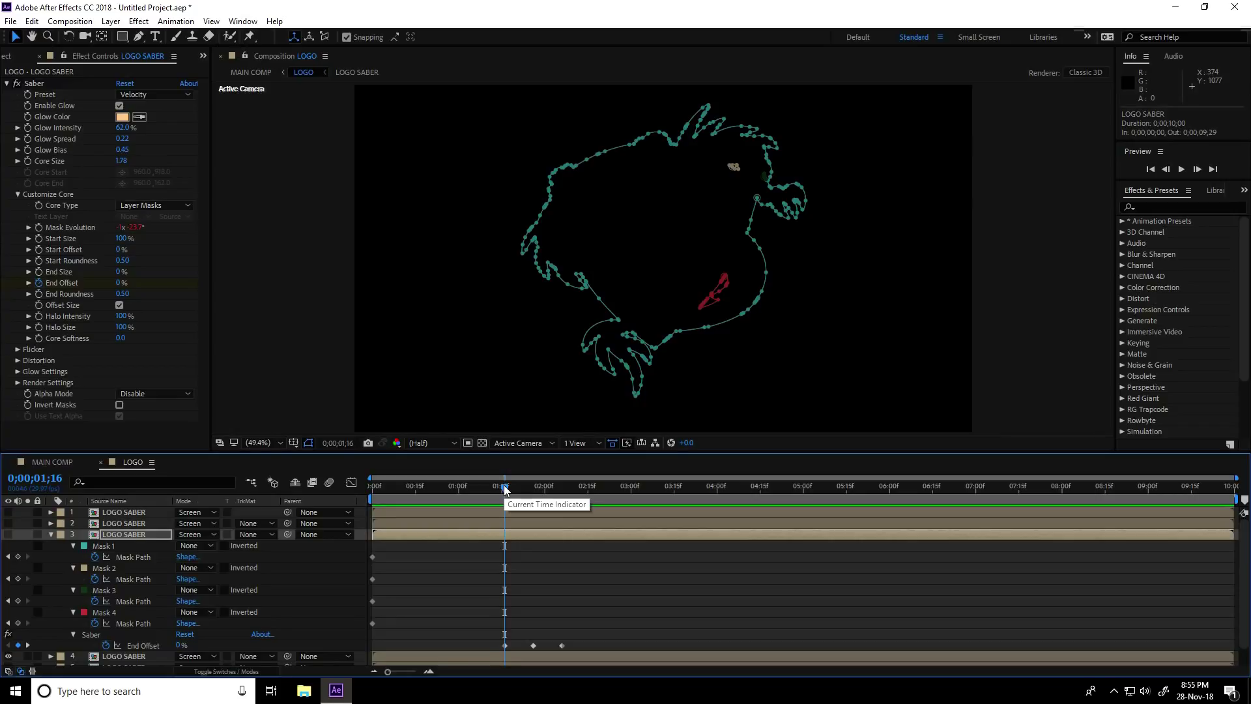
pyautogui.moveTo(577, 635); pyautogui.dragTo(497, 648)
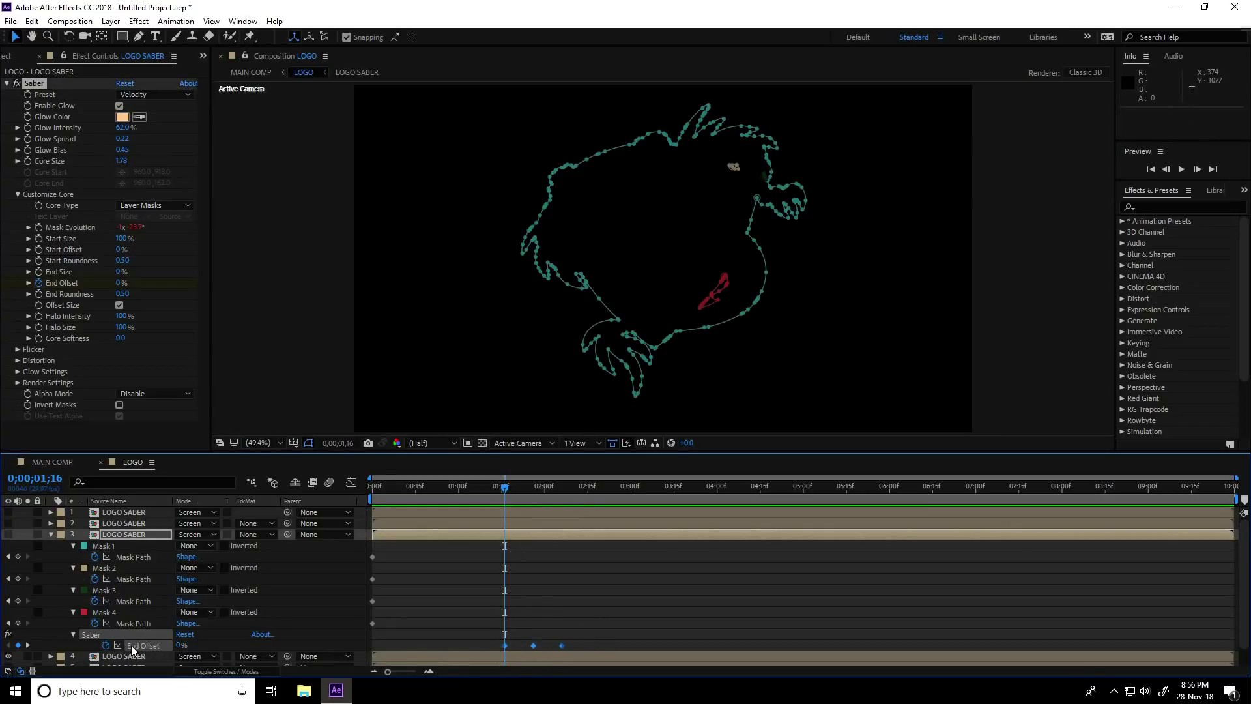
pyautogui.moveTo(504, 487); pyautogui.dragTo(458, 488)
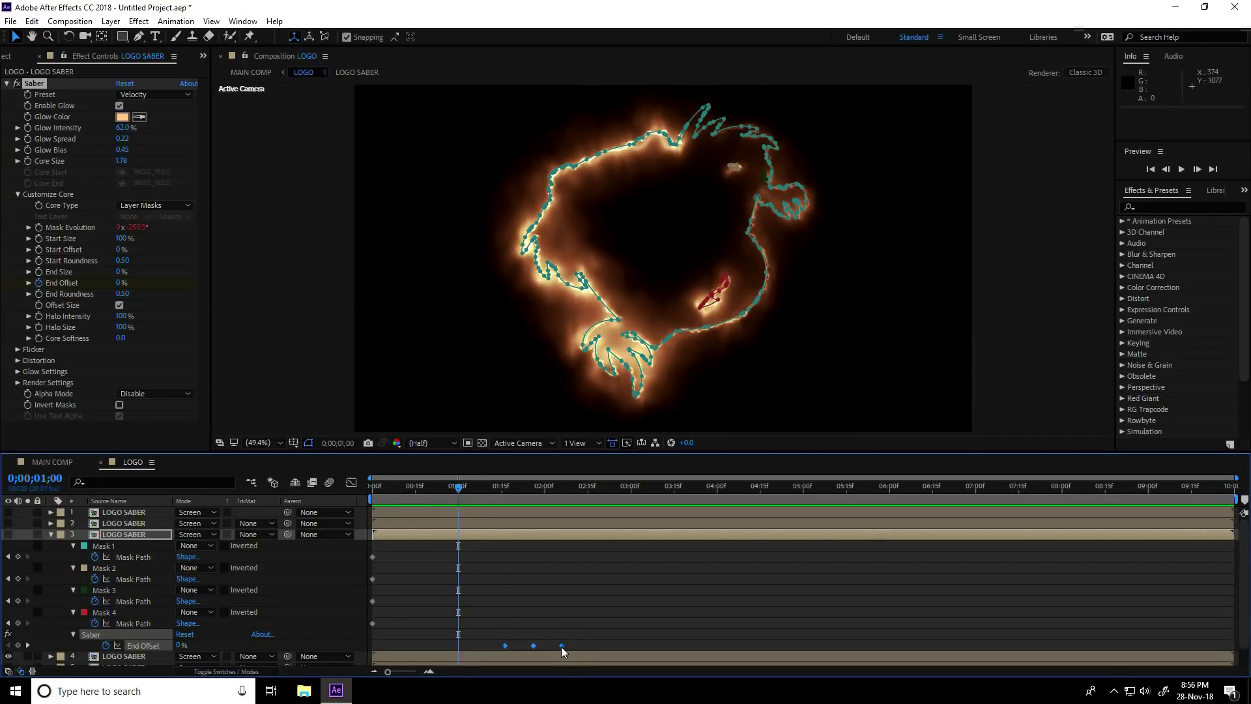
pyautogui.moveTo(561, 646); pyautogui.dragTo(514, 646)
pyautogui.click(51, 534)
# Hide layer 4, show layer 3 and reveal only layer 3's Position property
pyautogui.click(125, 535)
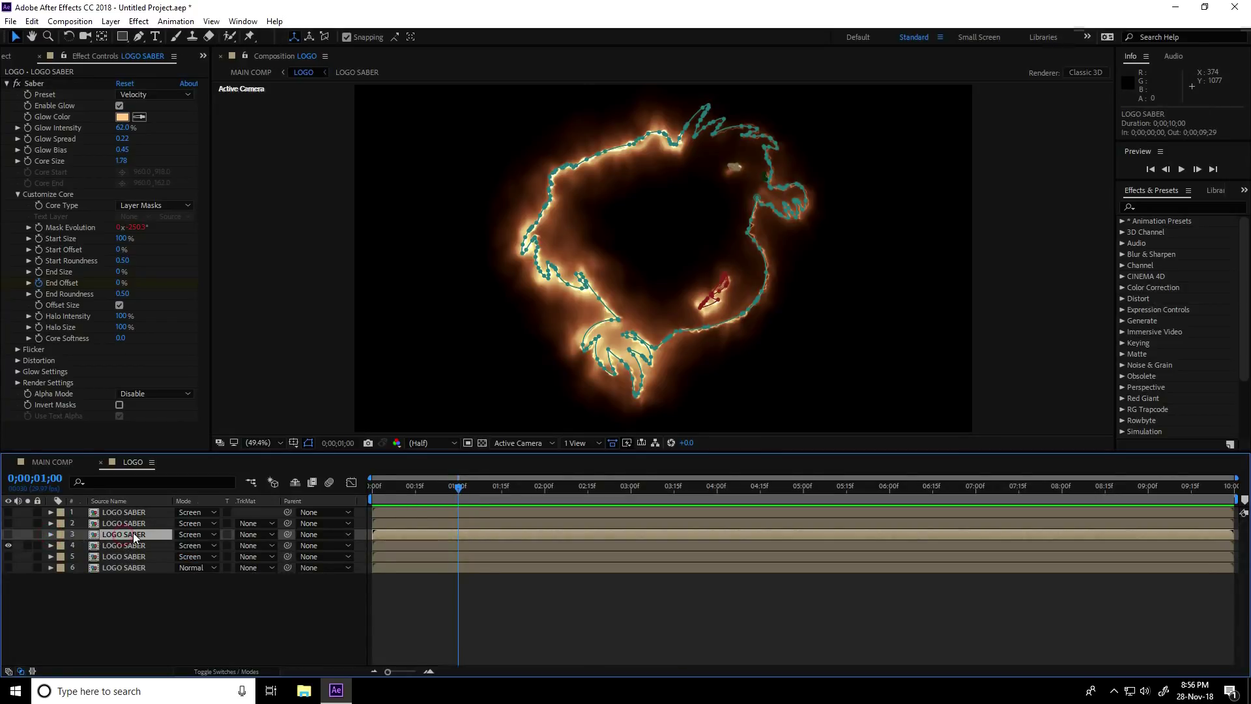
pyautogui.click(9, 545)
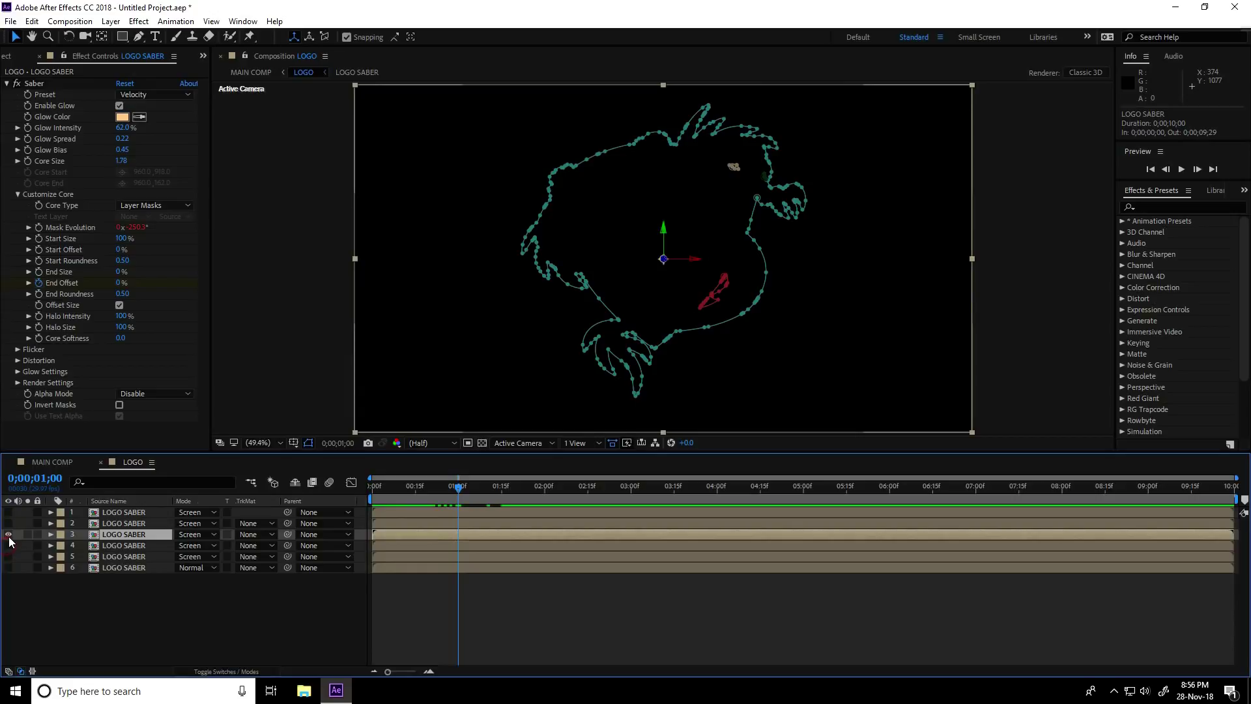
pyautogui.click(9, 534)
pyautogui.press('p')
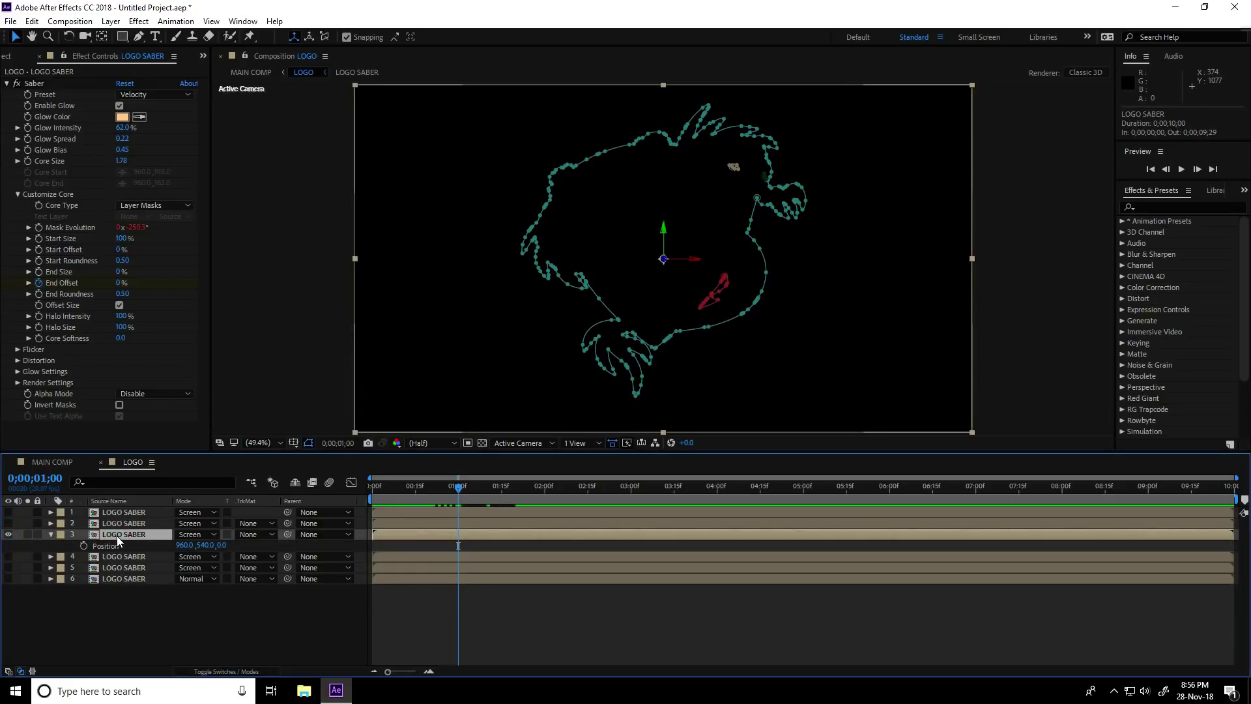
# Enable Position keyframing on layer 3 at 0;00;00;25 and set its Z position to -1500
pyautogui.click(198, 552)
pyautogui.moveTo(518, 487); pyautogui.dragTo(444, 494)
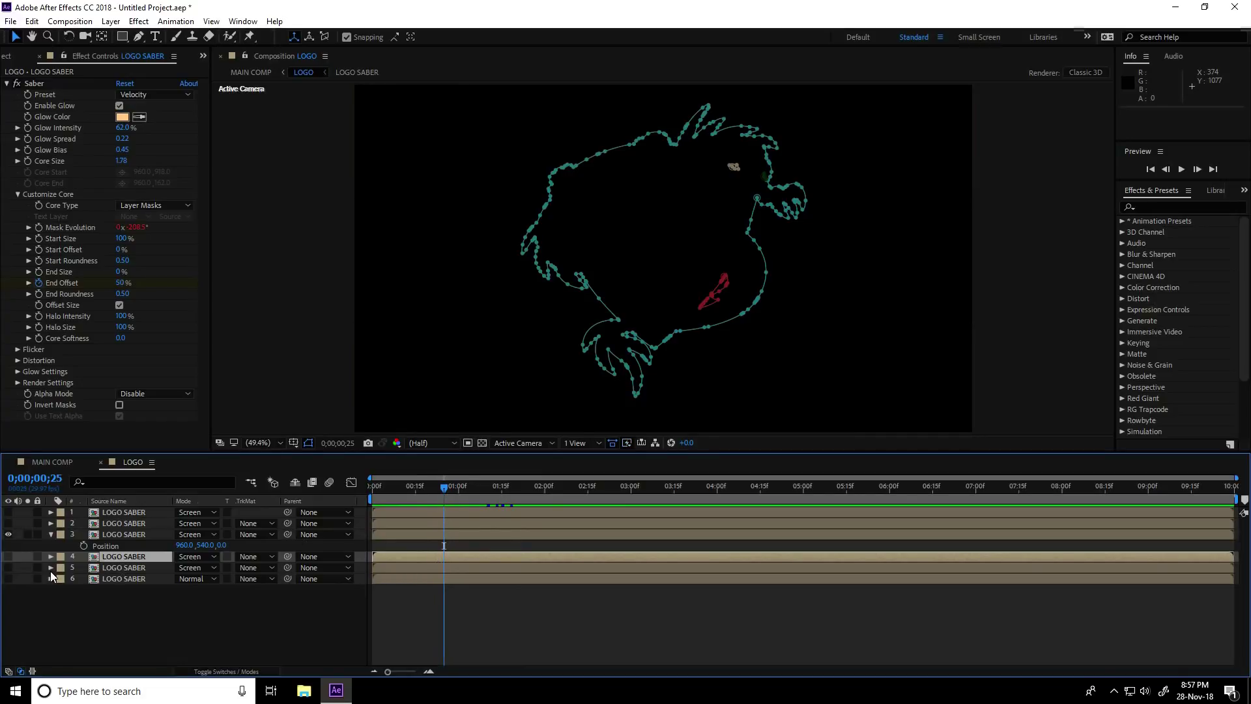
pyautogui.click(84, 545)
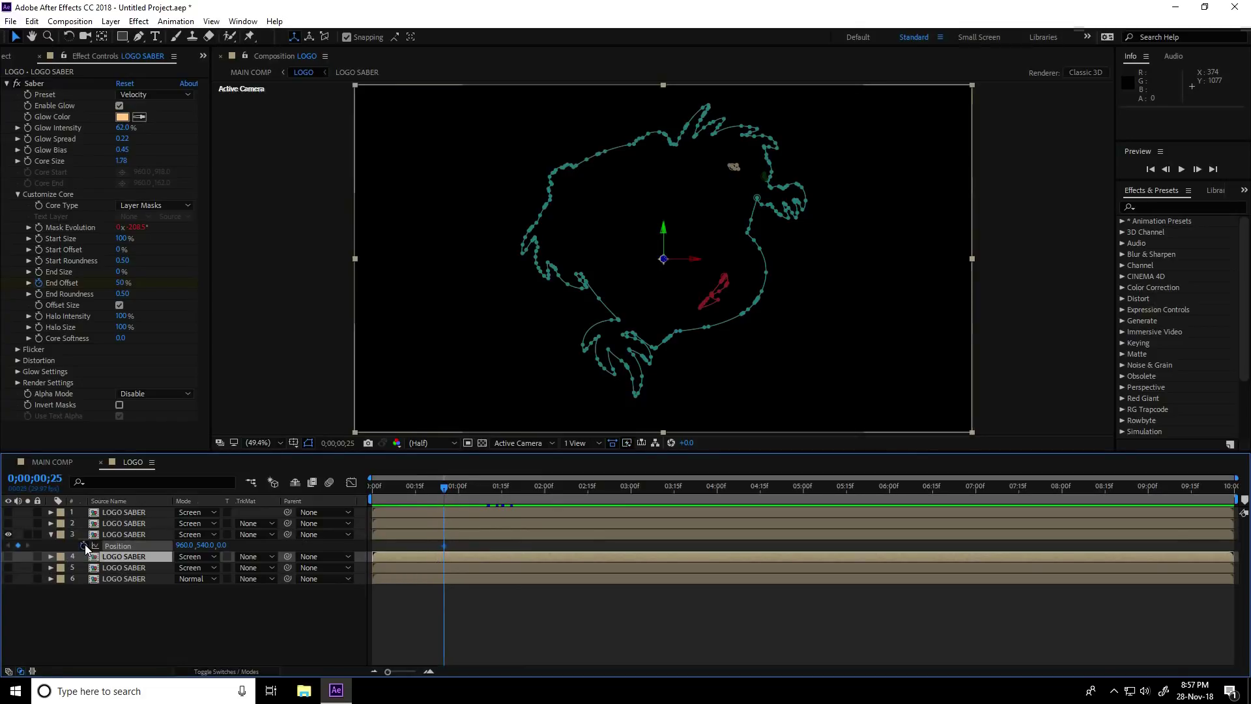
pyautogui.click(226, 545)
pyautogui.write('-')
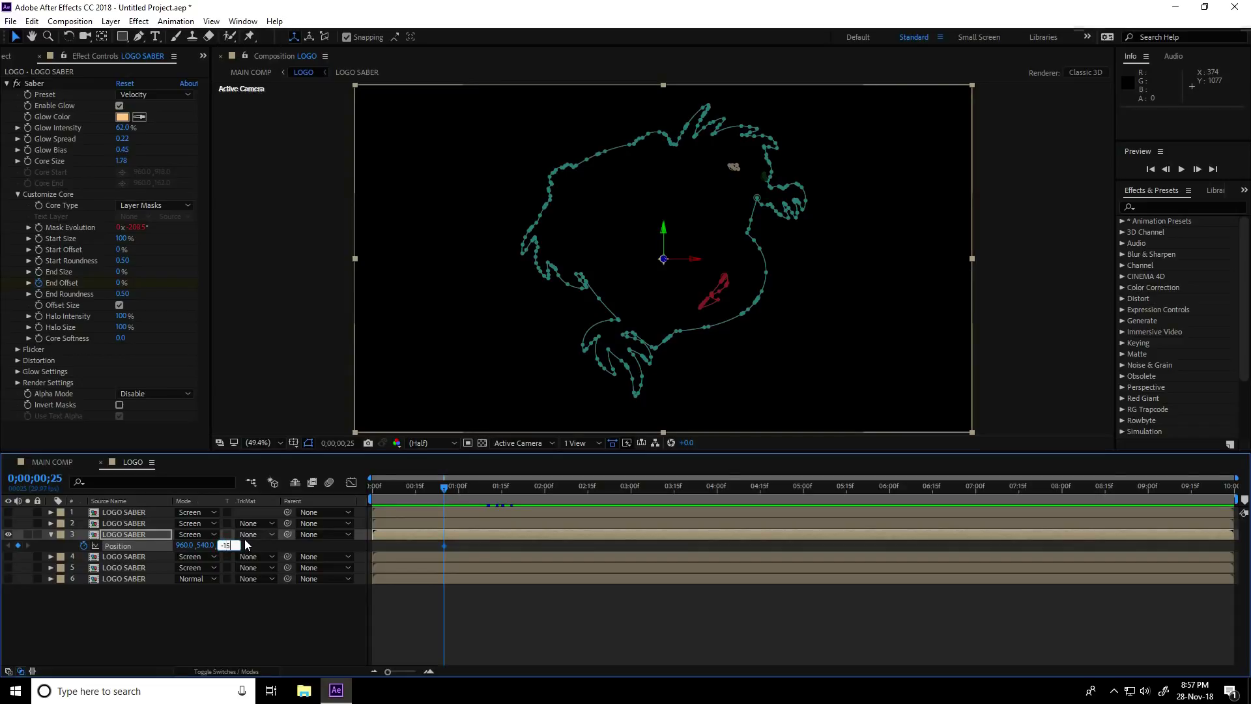
pyautogui.write('1500')
pyautogui.press('Return')
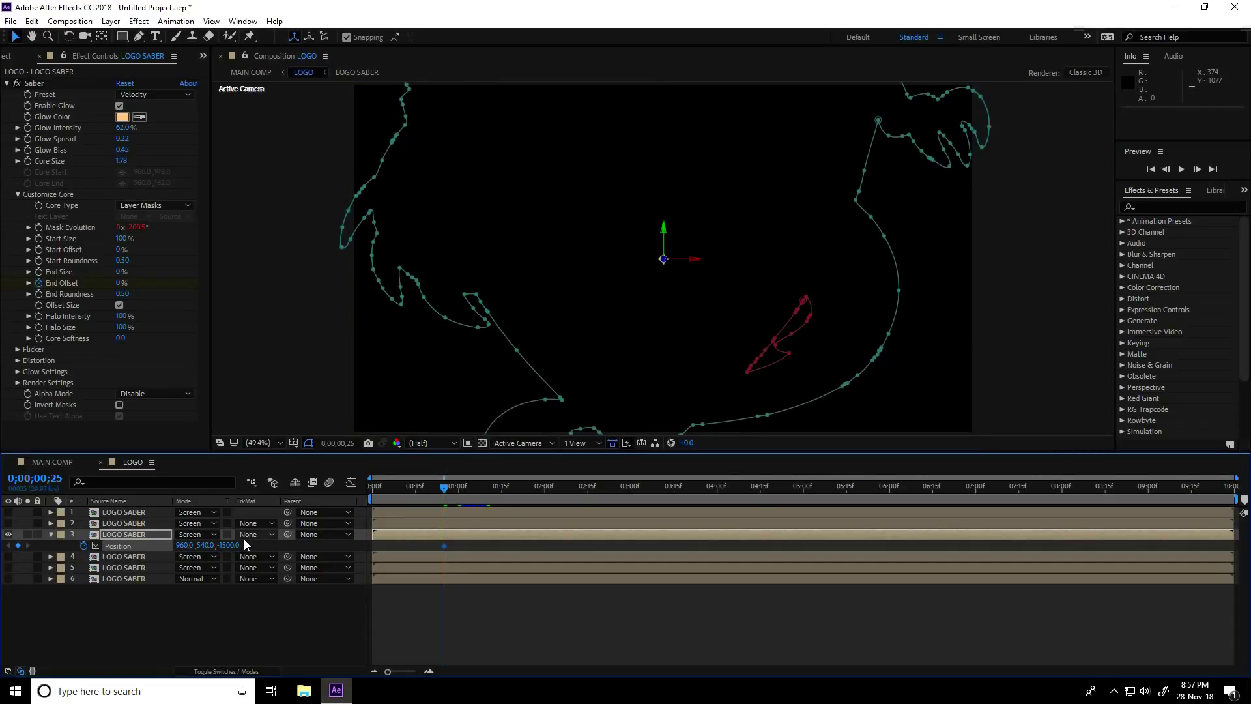
# Set layer 3's Z position to 0 at 0;00;01;10
pyautogui.moveTo(441, 494); pyautogui.dragTo(464, 495)
pyautogui.moveTo(466, 496); pyautogui.dragTo(487, 495)
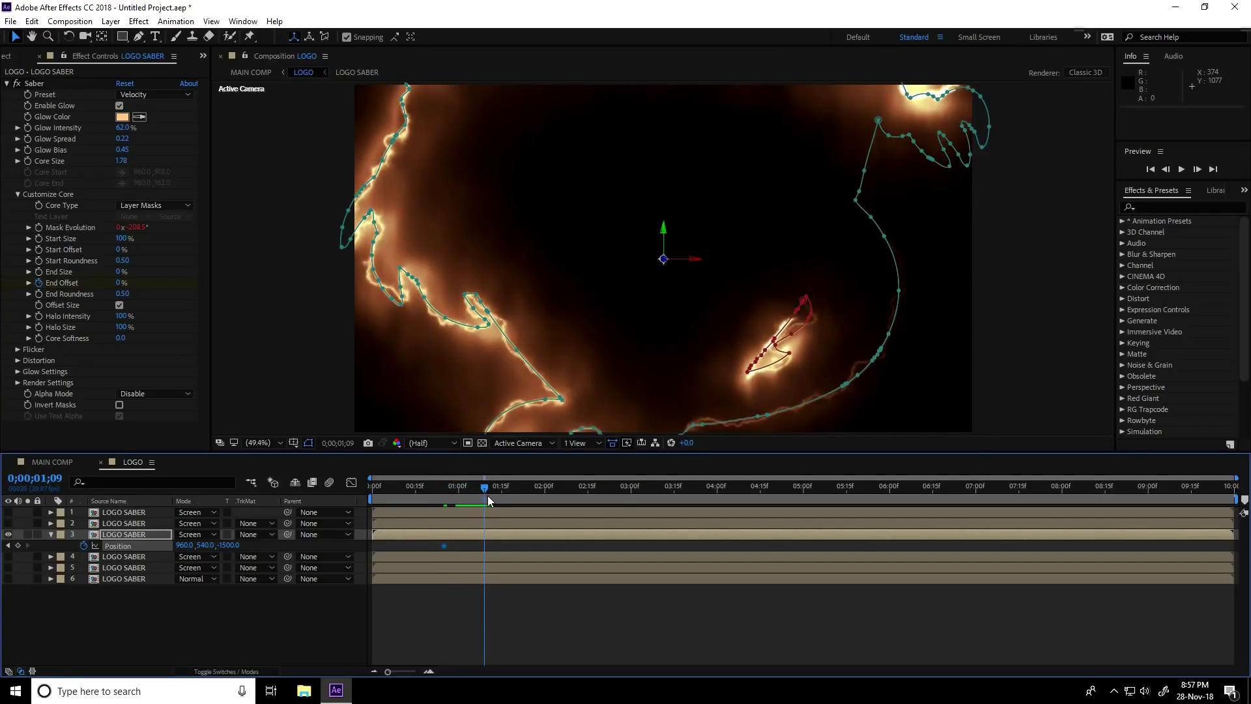
pyautogui.click(228, 545)
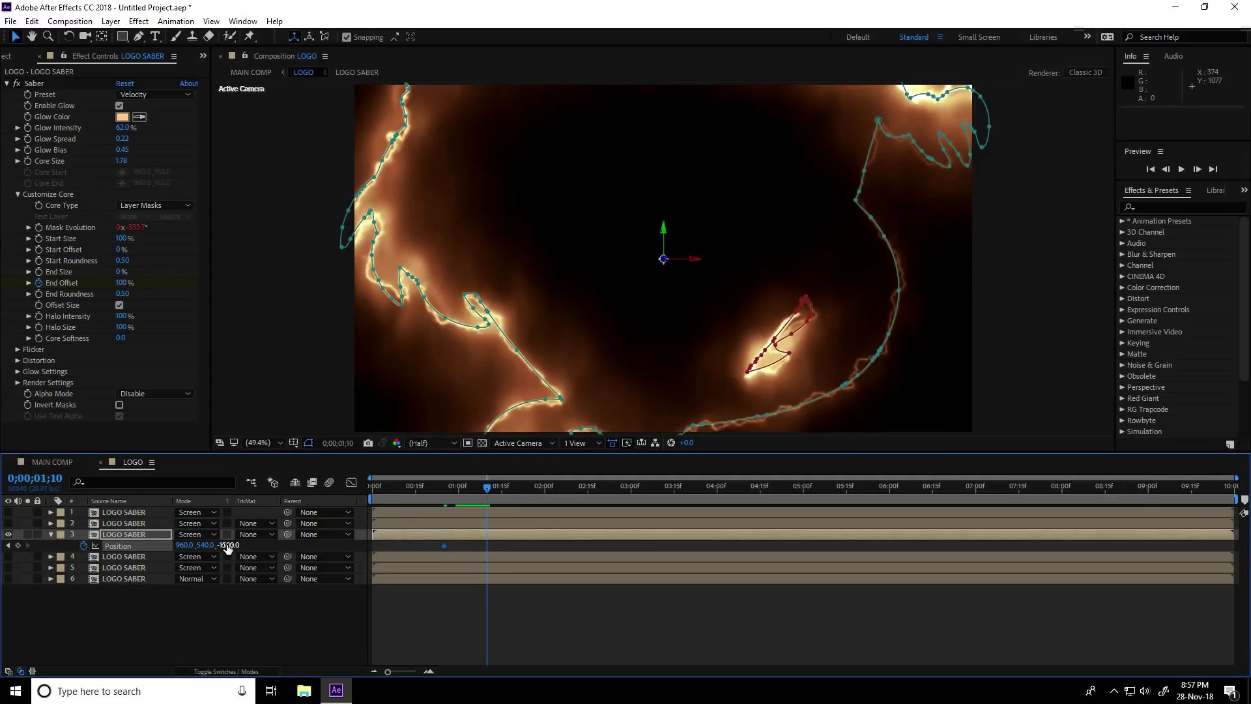
pyautogui.write('0')
pyautogui.press('Return')
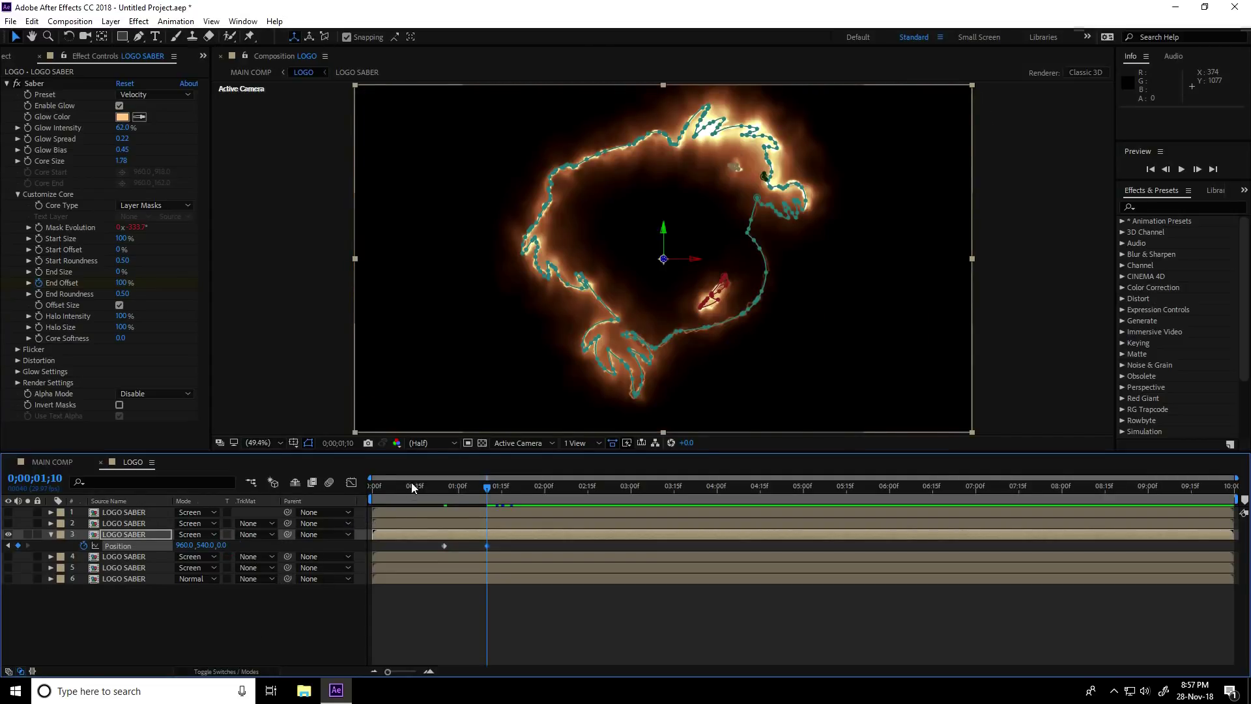
# Preview layer 3's fly-in animation several times from near the start of the LOGO composition
pyautogui.press('space')
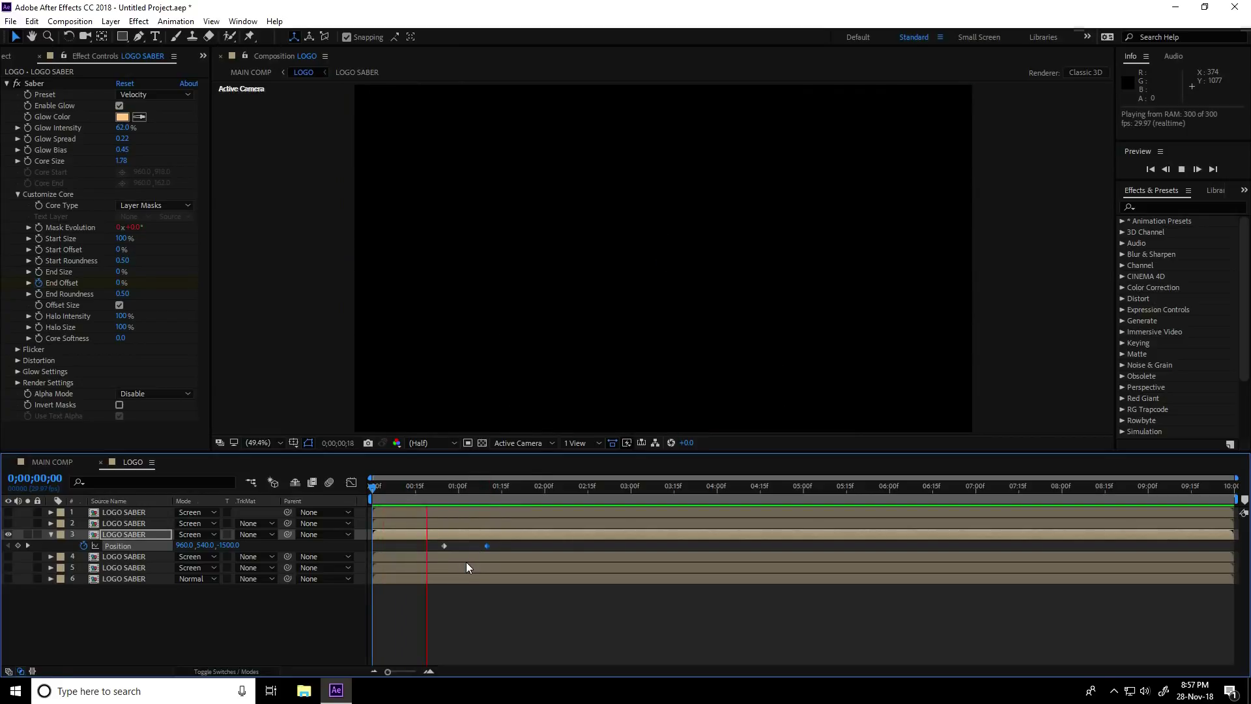
pyautogui.click(582, 493)
pyautogui.click(409, 493)
pyautogui.press('space')
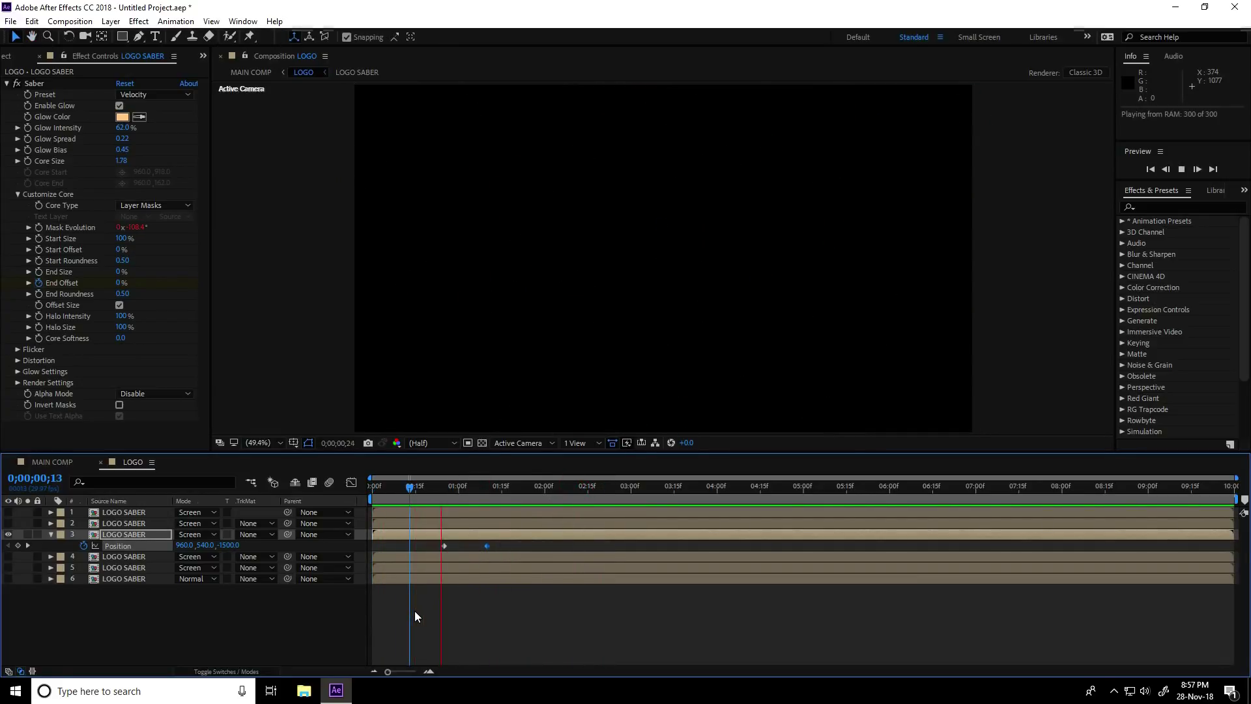
pyautogui.moveTo(553, 487); pyautogui.dragTo(389, 487)
pyautogui.press('space')
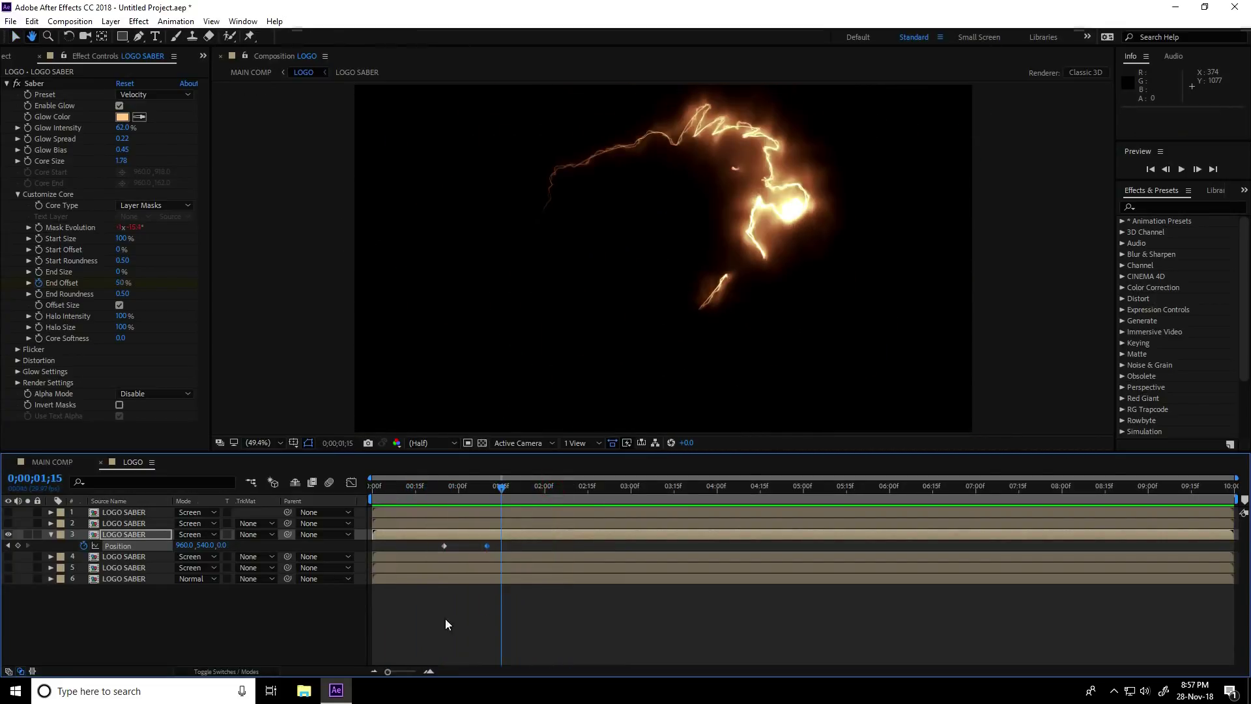
# Show layers 4 and 5 and preview their animation together with layer 3 from the start
pyautogui.moveTo(9, 567); pyautogui.dragTo(9, 556)
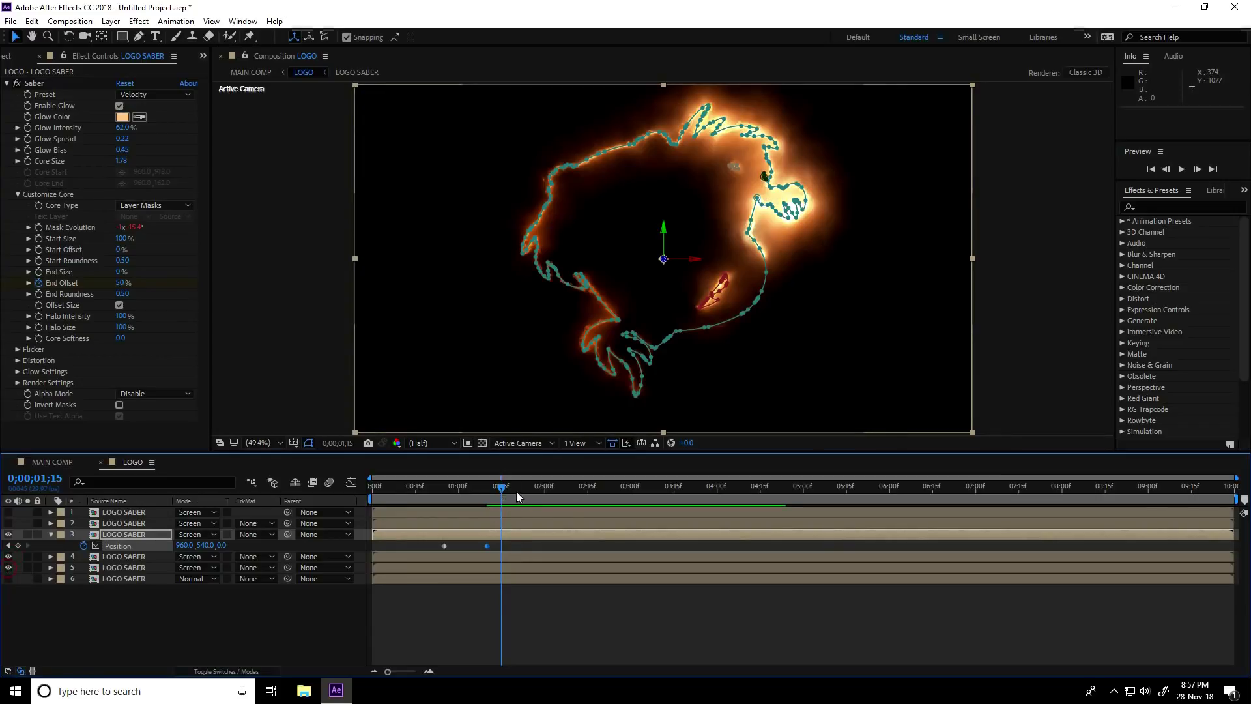
pyautogui.moveTo(516, 491); pyautogui.dragTo(405, 487)
pyautogui.press('space')
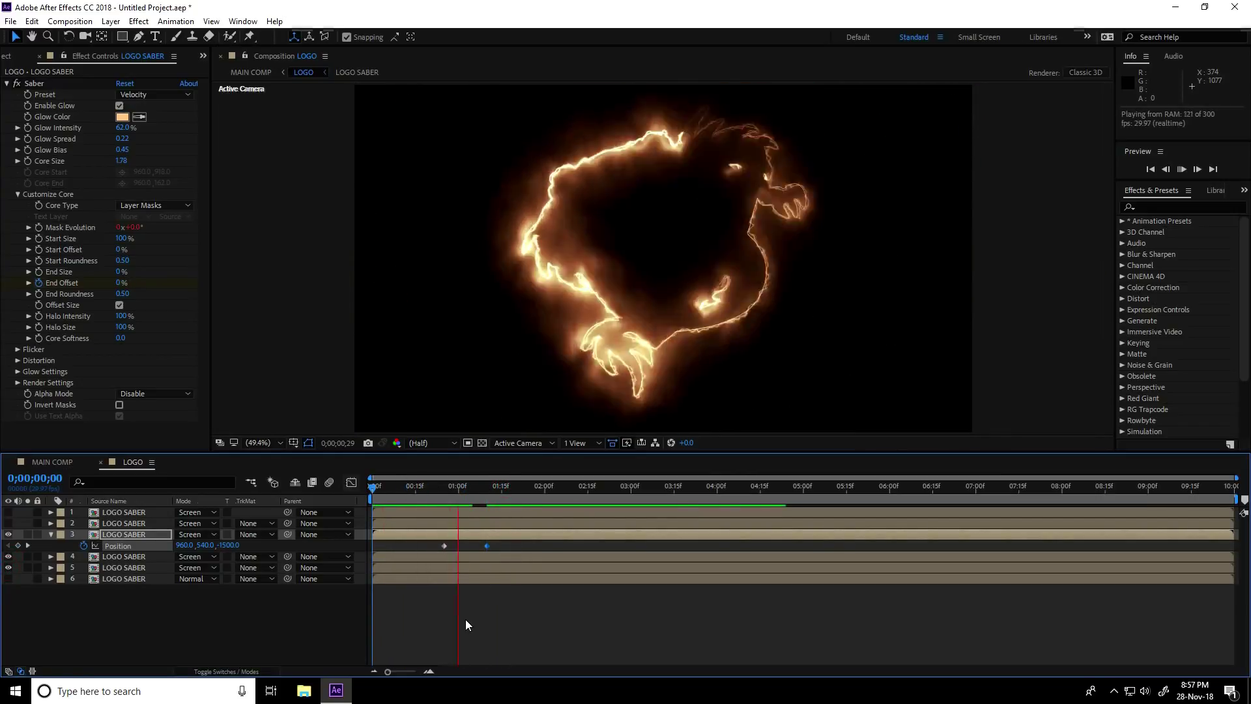
pyautogui.press('space')
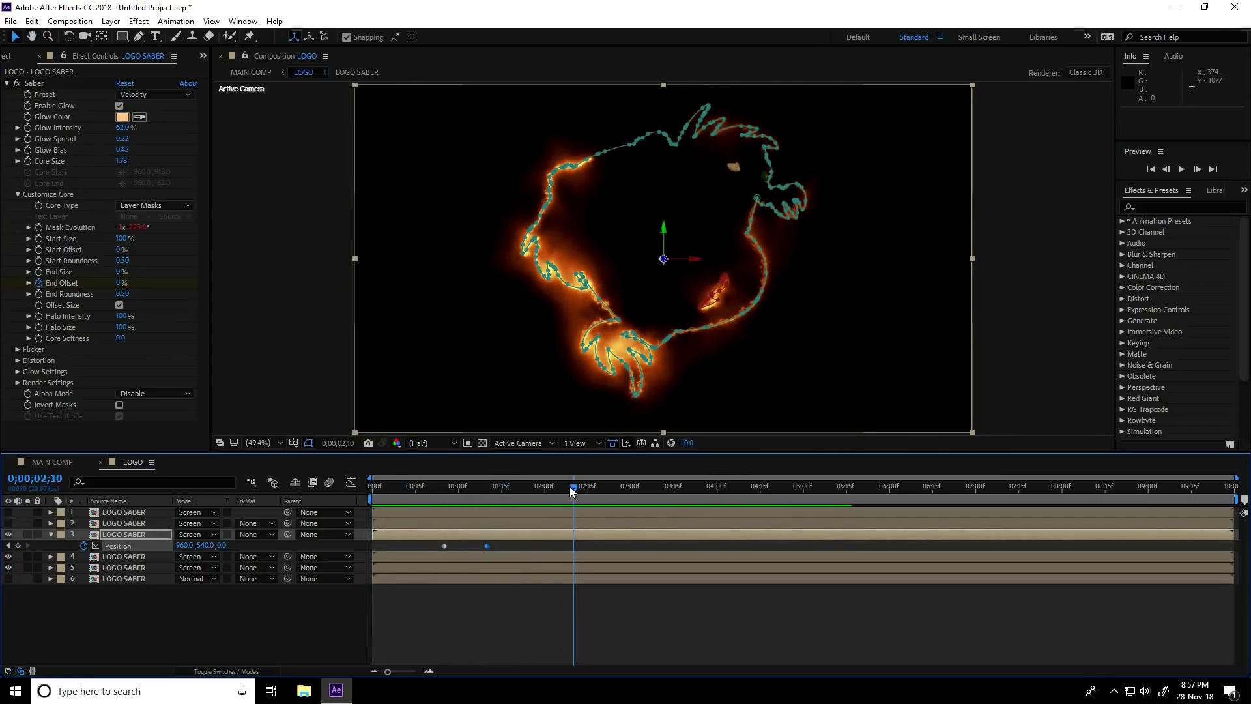
pyautogui.press('space')
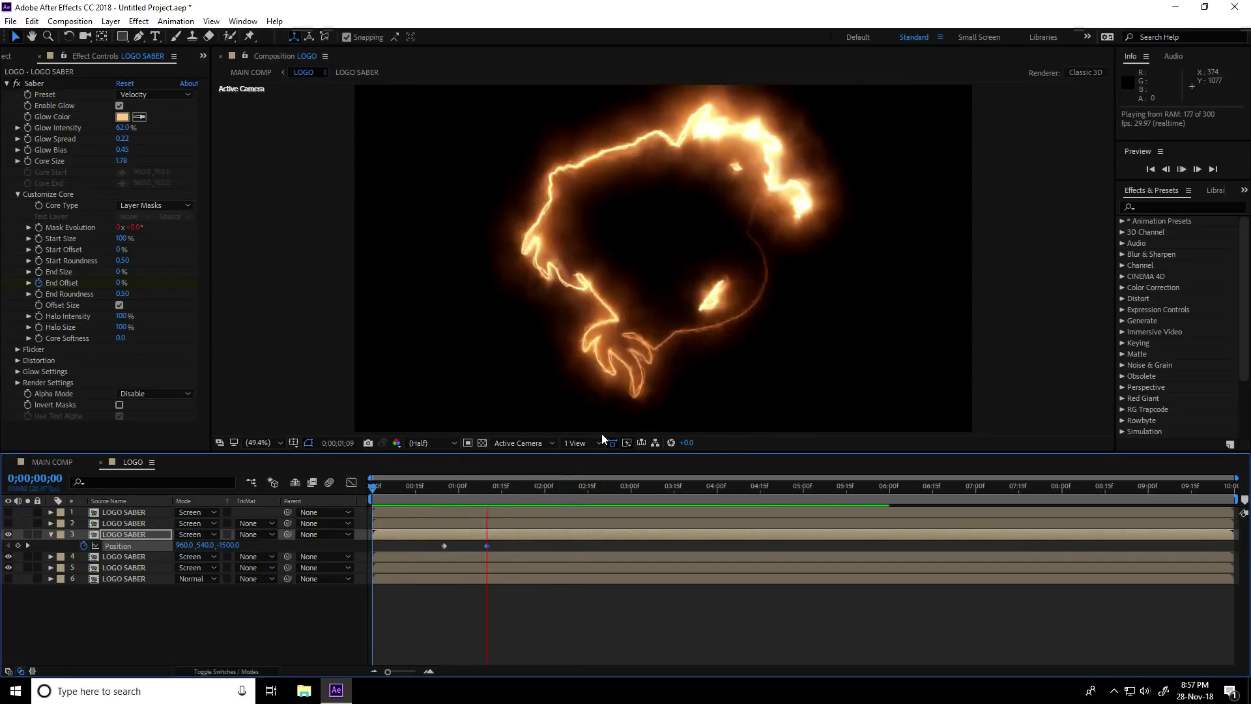
pyautogui.press('space')
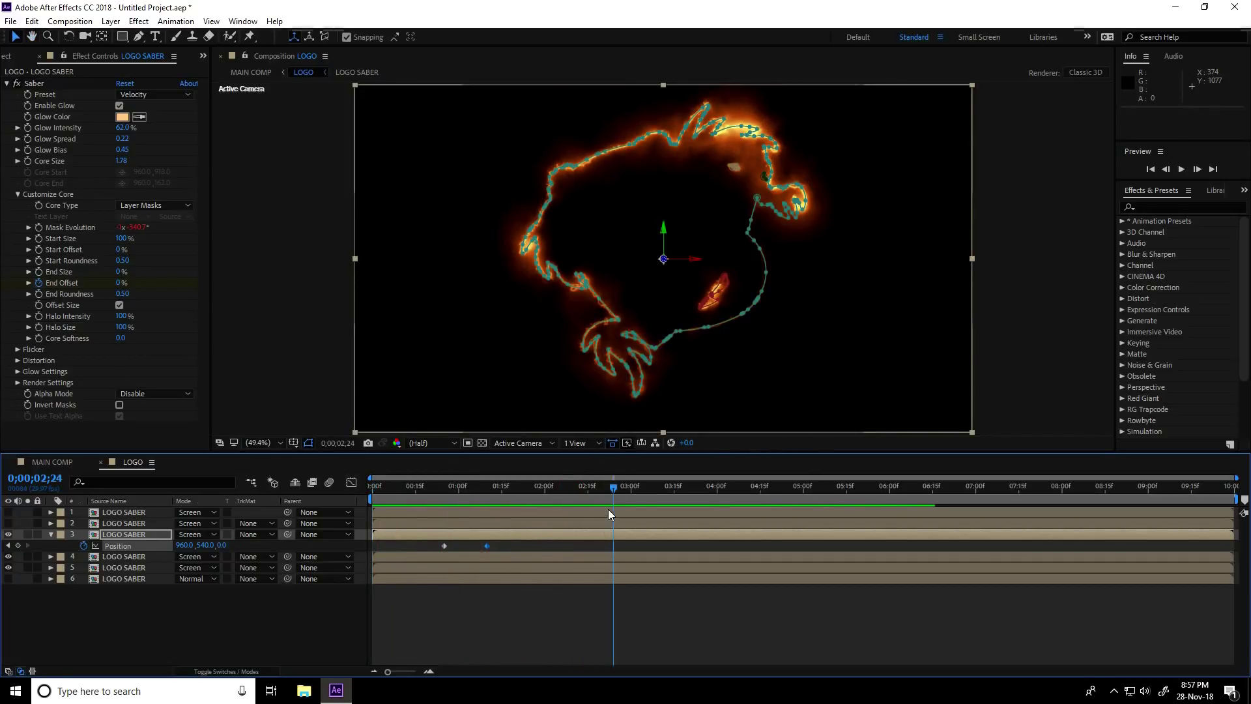
pyautogui.moveTo(587, 485); pyautogui.dragTo(425, 487)
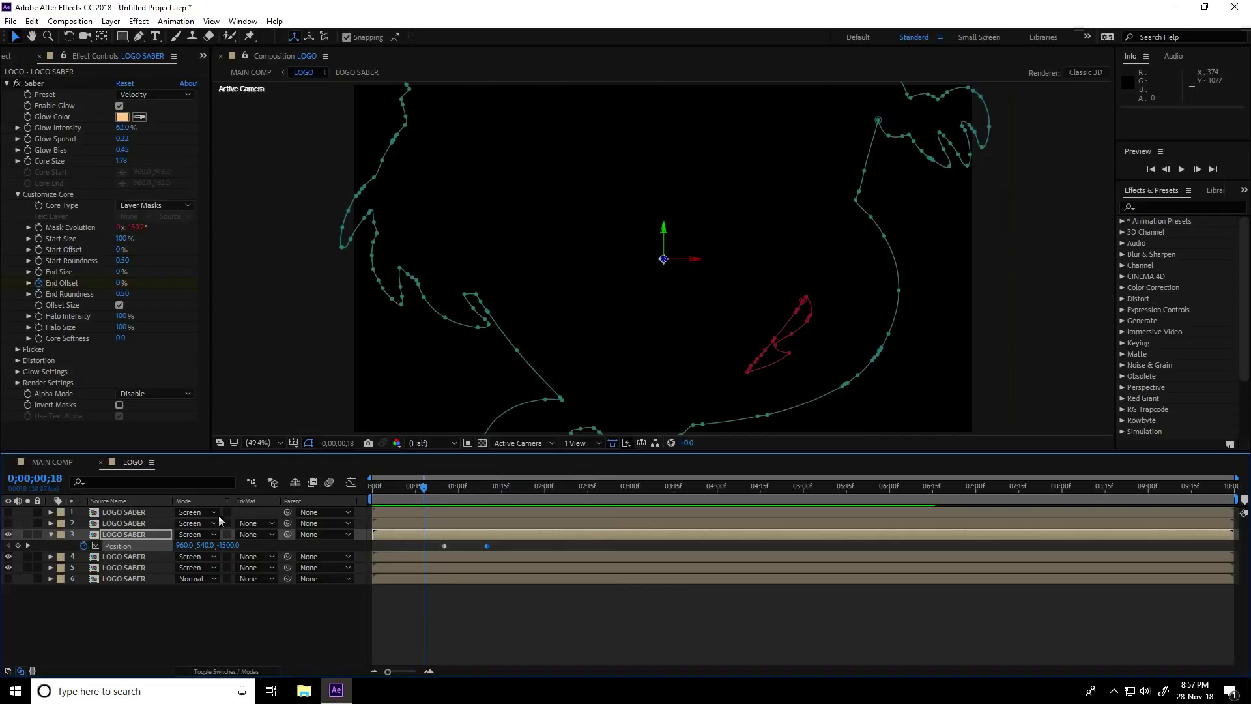
# Copy the Saber effect with its keyframes from layer 3 and paste it onto layer 2
pyautogui.click(50, 534)
pyautogui.click(127, 533)
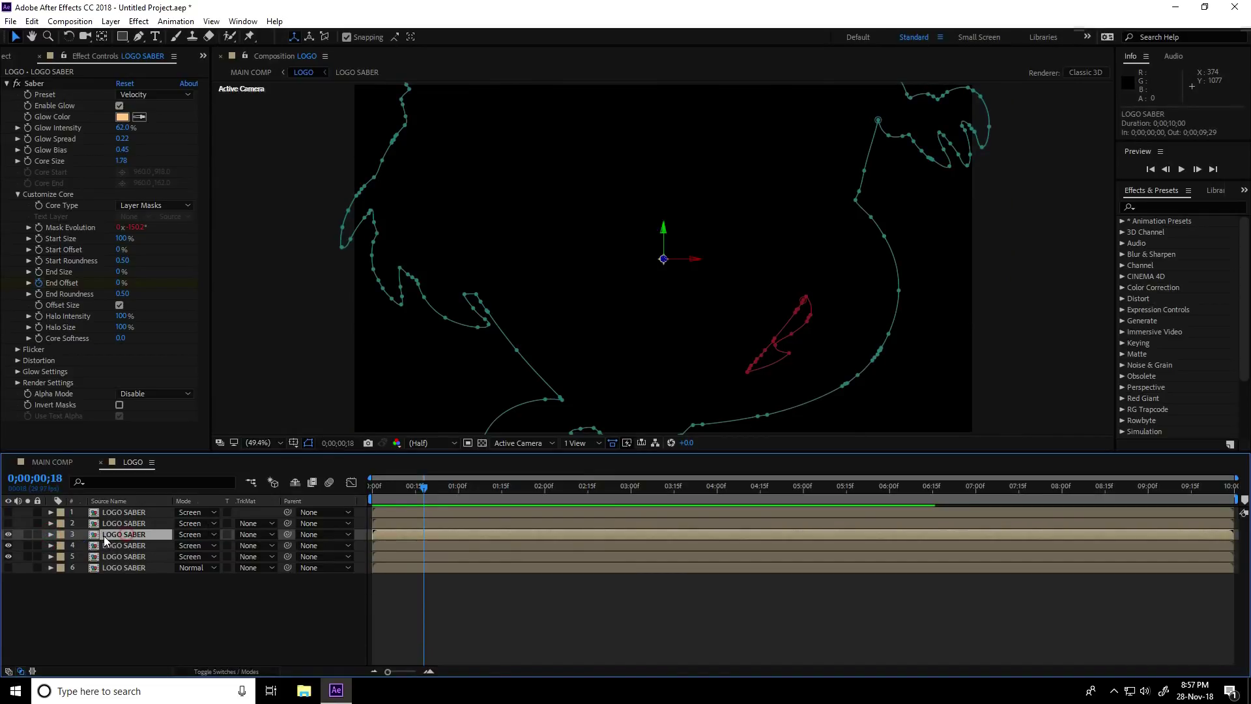
pyautogui.click(50, 534)
pyautogui.click(62, 549)
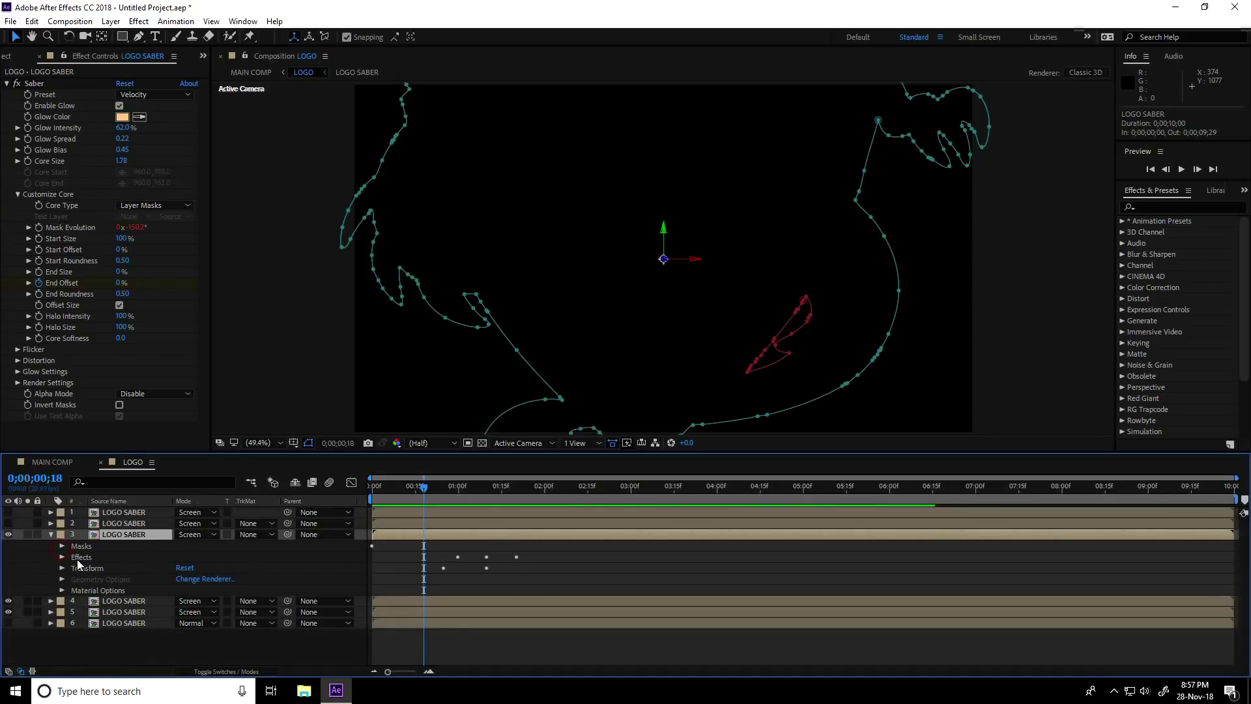
pyautogui.click(94, 557)
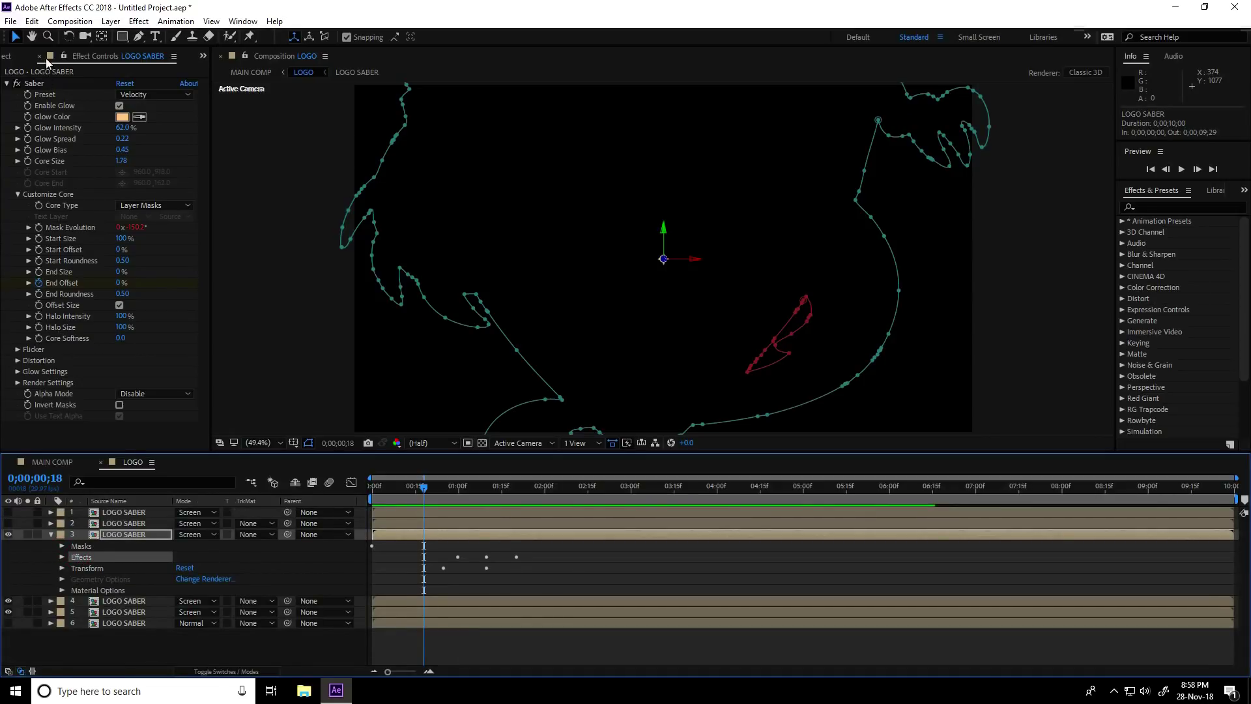
pyautogui.click(33, 21)
pyautogui.click(65, 95)
pyautogui.click(50, 534)
pyautogui.click(124, 524)
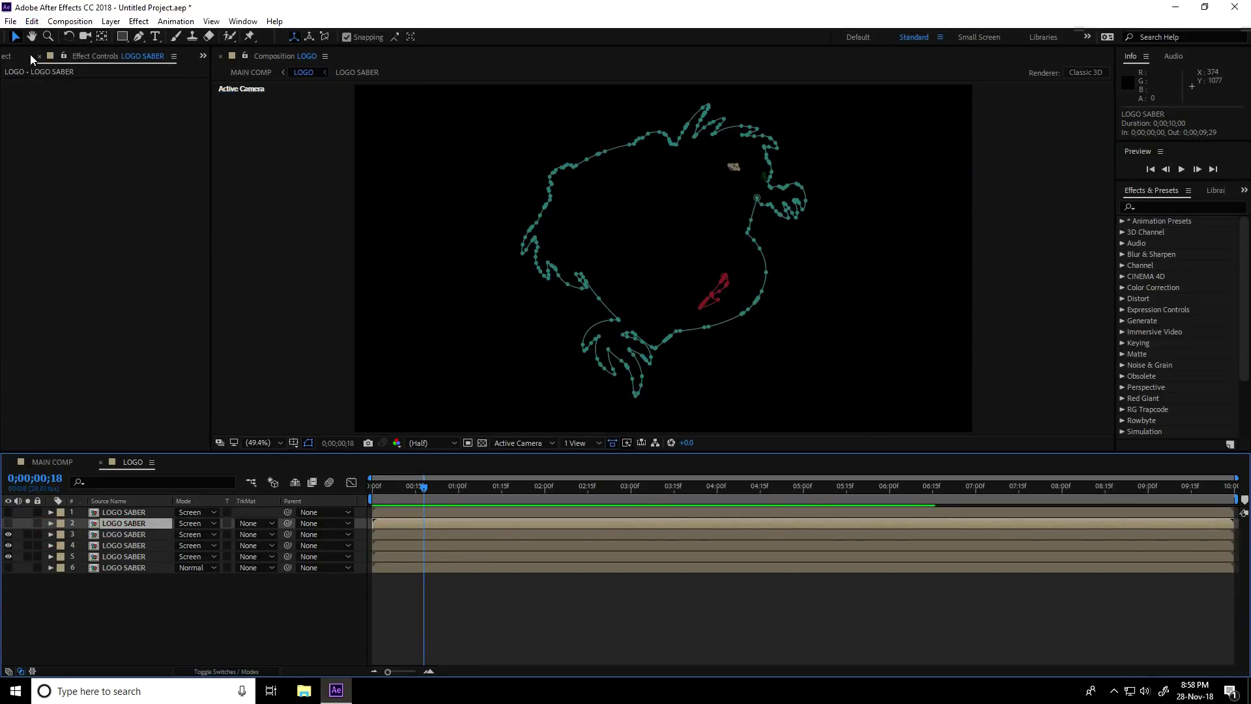
pyautogui.click(31, 21)
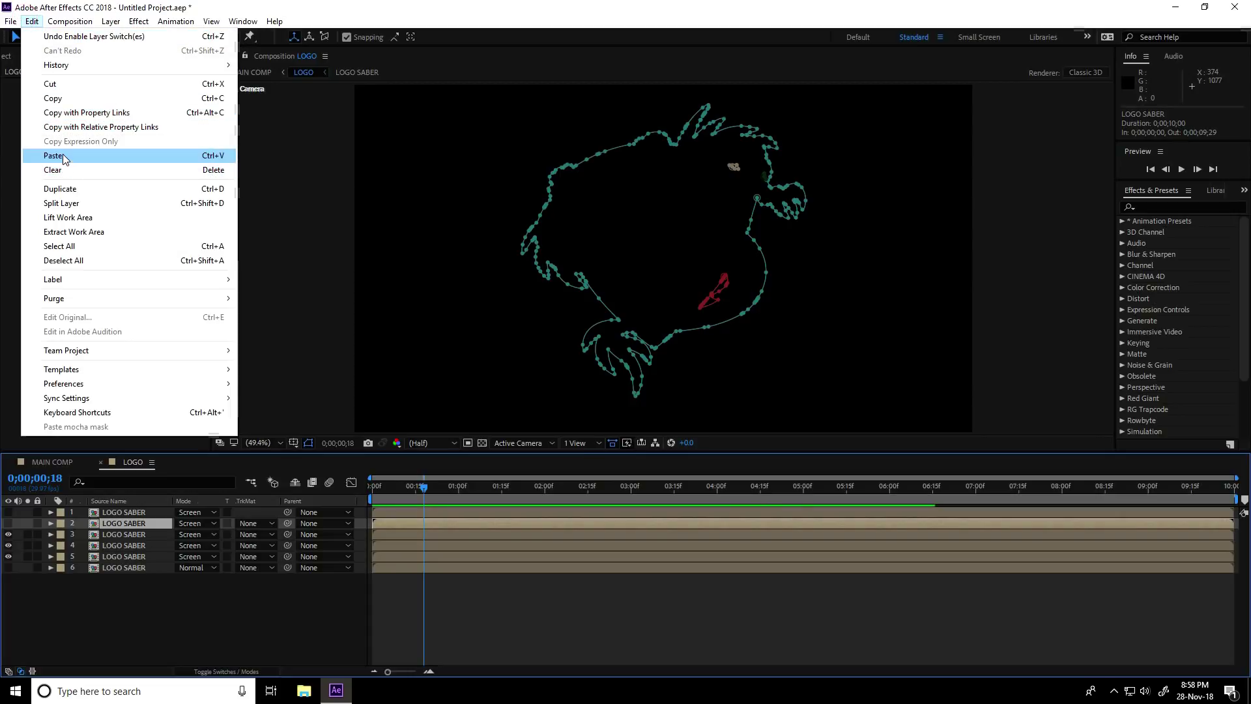
pyautogui.click(63, 155)
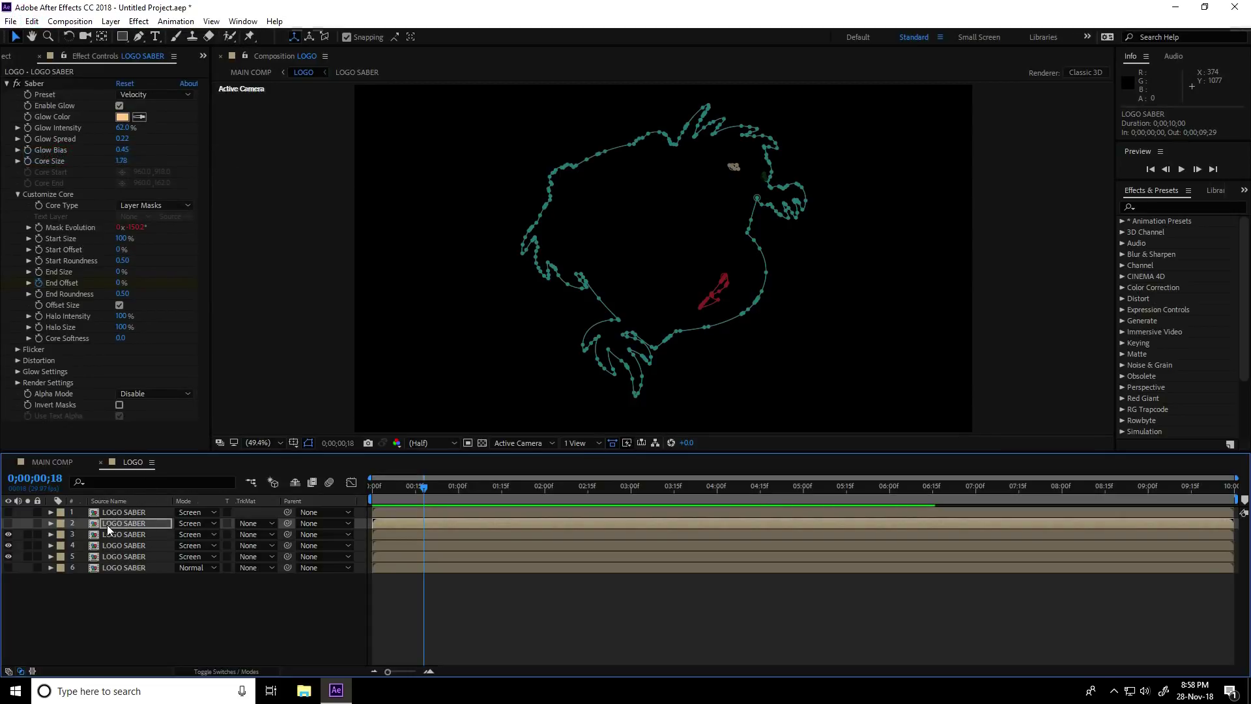
# Enable Position keyframing on layer 2 at 0;00;01;00 and set its Z position to 2000
pyautogui.press('p')
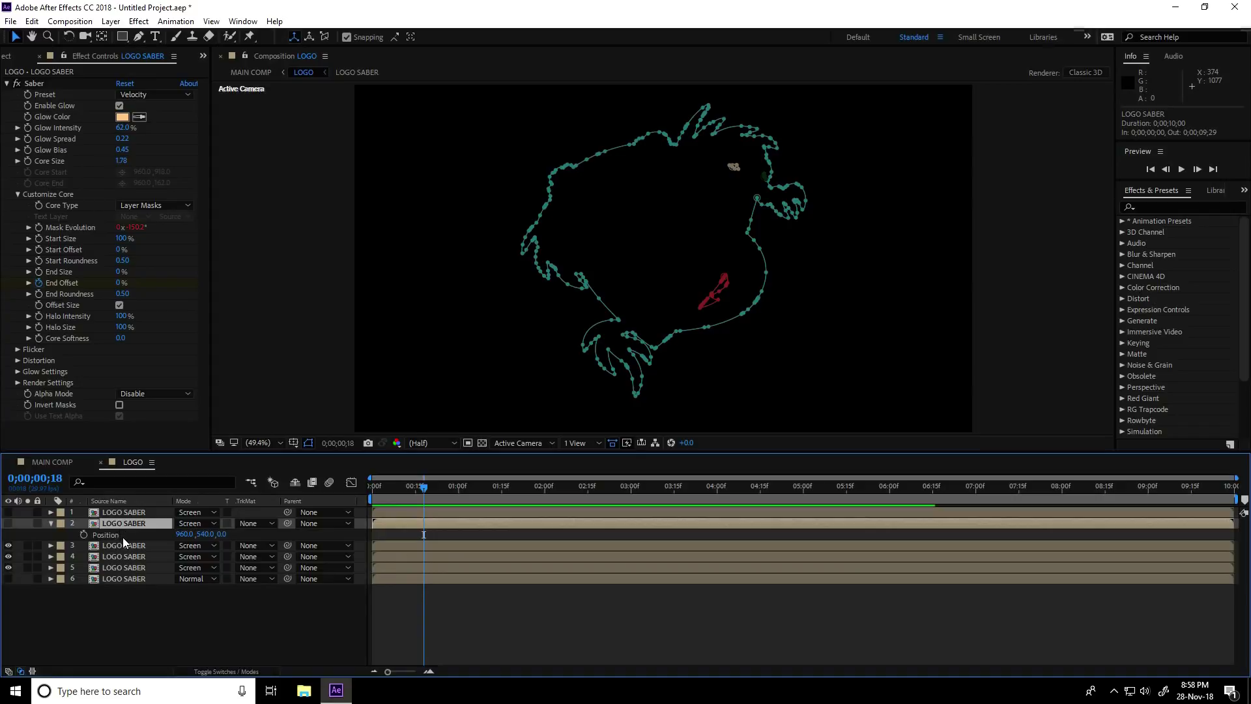
pyautogui.moveTo(429, 487); pyautogui.dragTo(459, 491)
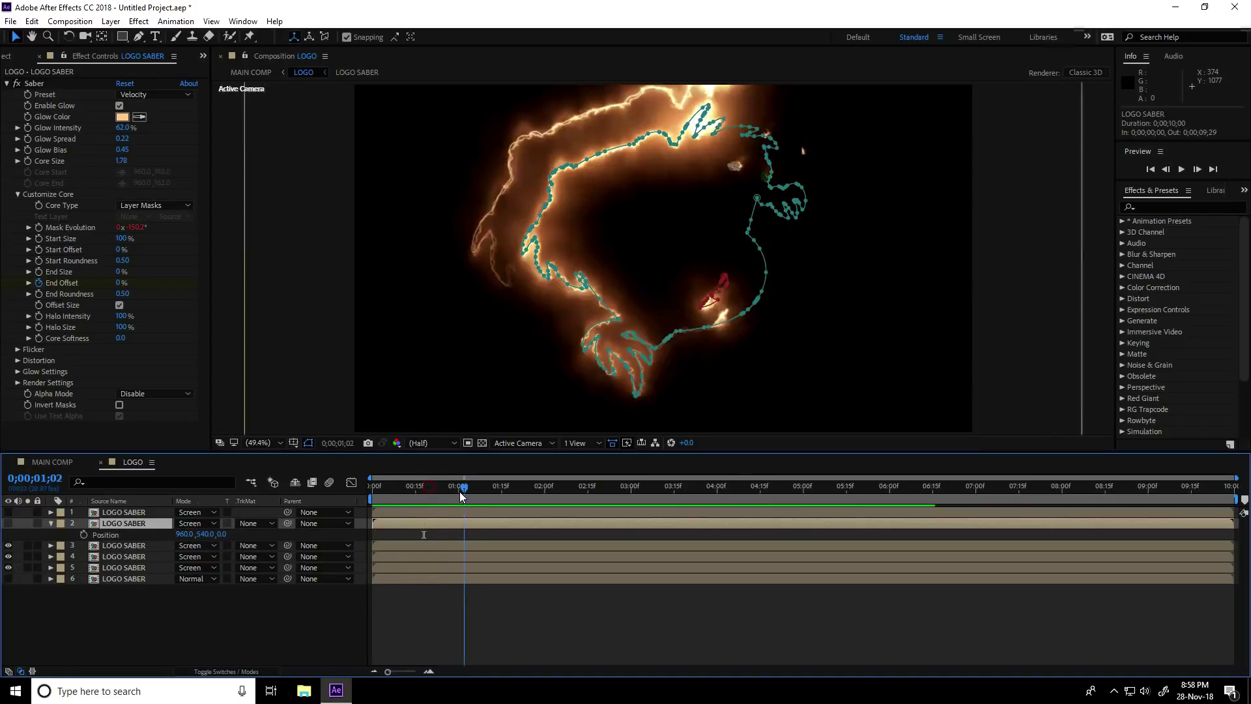
pyautogui.click(222, 534)
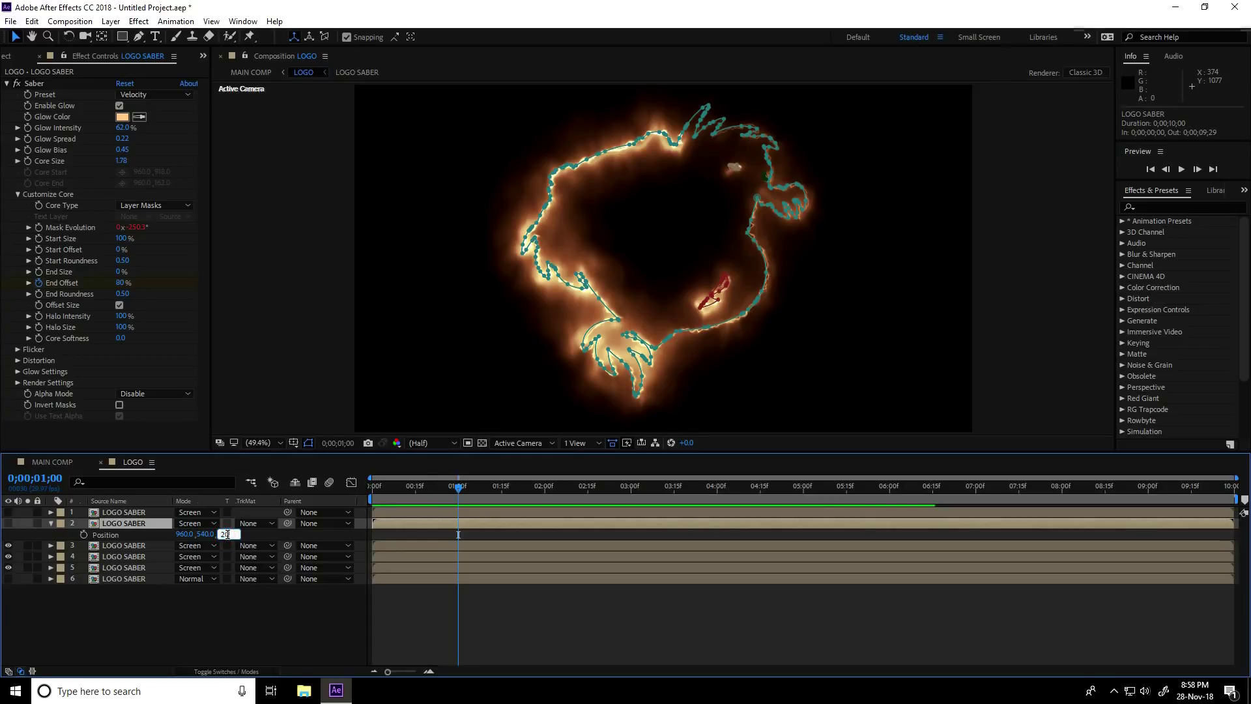
pyautogui.press('Return')
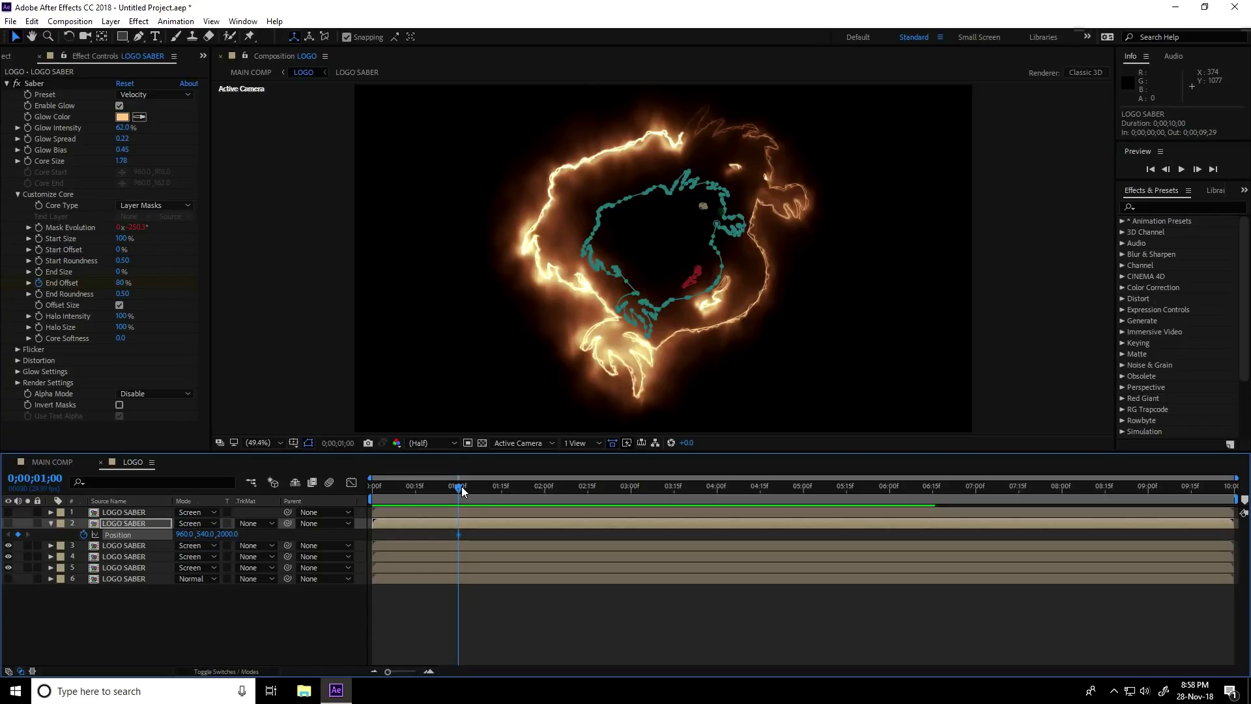
# Set layer 2's Z position to 0 at 0;00;01;10
pyautogui.moveTo(461, 486); pyautogui.dragTo(495, 495)
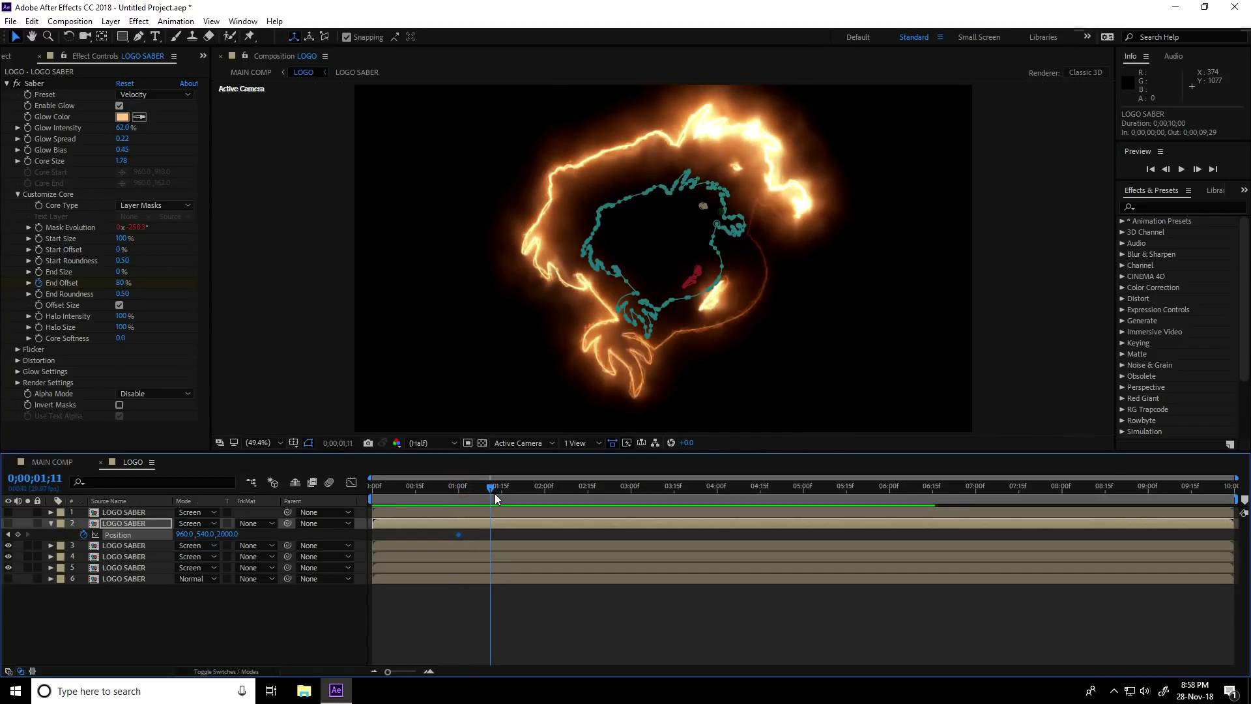
pyautogui.moveTo(493, 498); pyautogui.dragTo(490, 493)
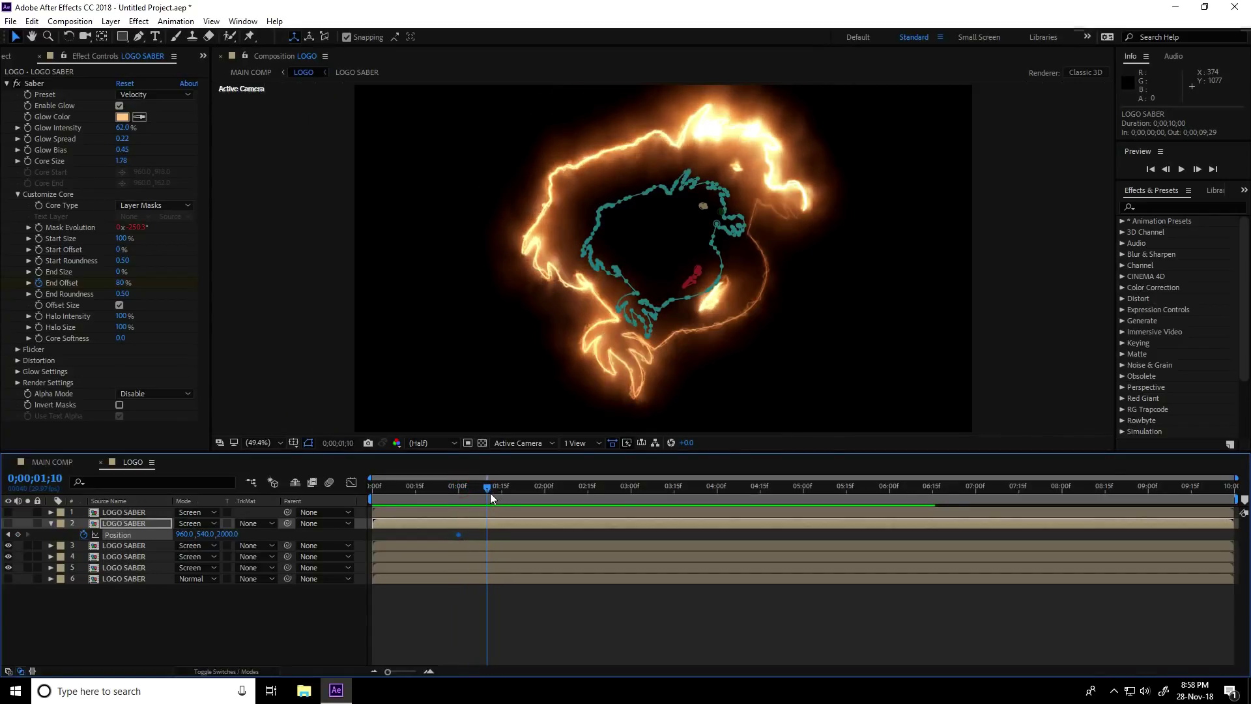
pyautogui.click(229, 534)
pyautogui.write('0')
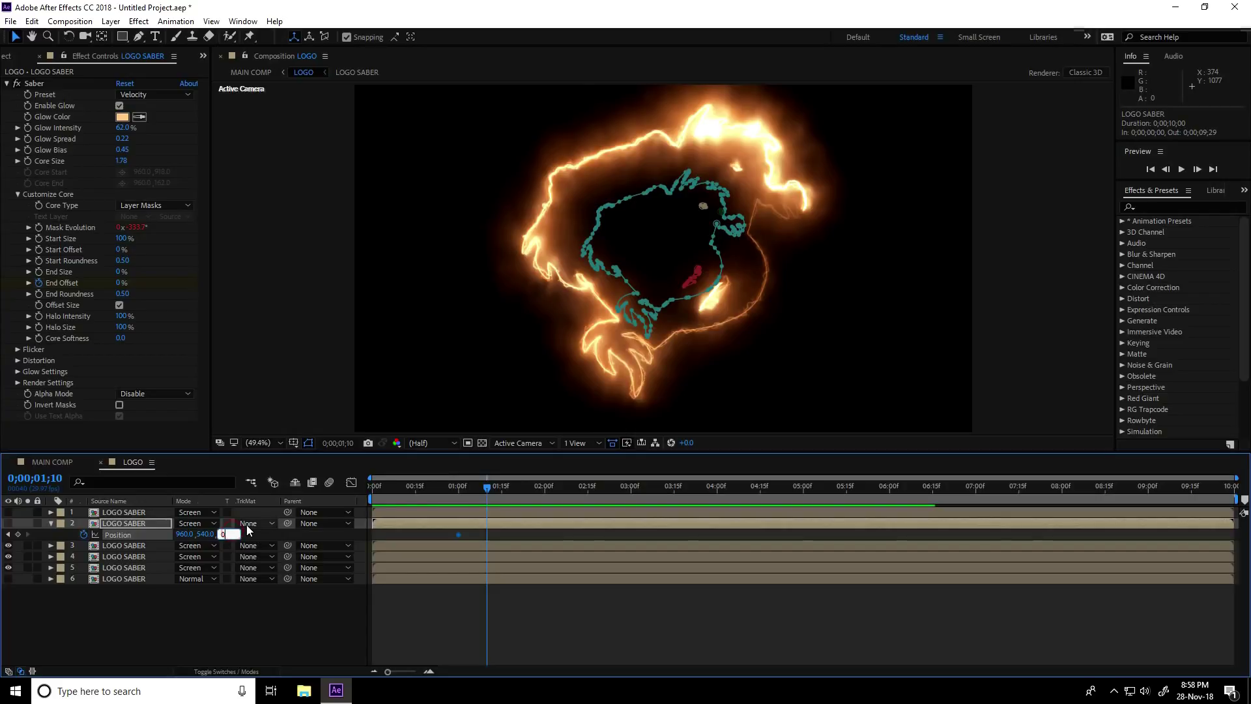
pyautogui.press('Return')
# Show layer 2 and preview its depth move together with layers 3, 4 and 5 from the start
pyautogui.moveTo(482, 490); pyautogui.dragTo(415, 515)
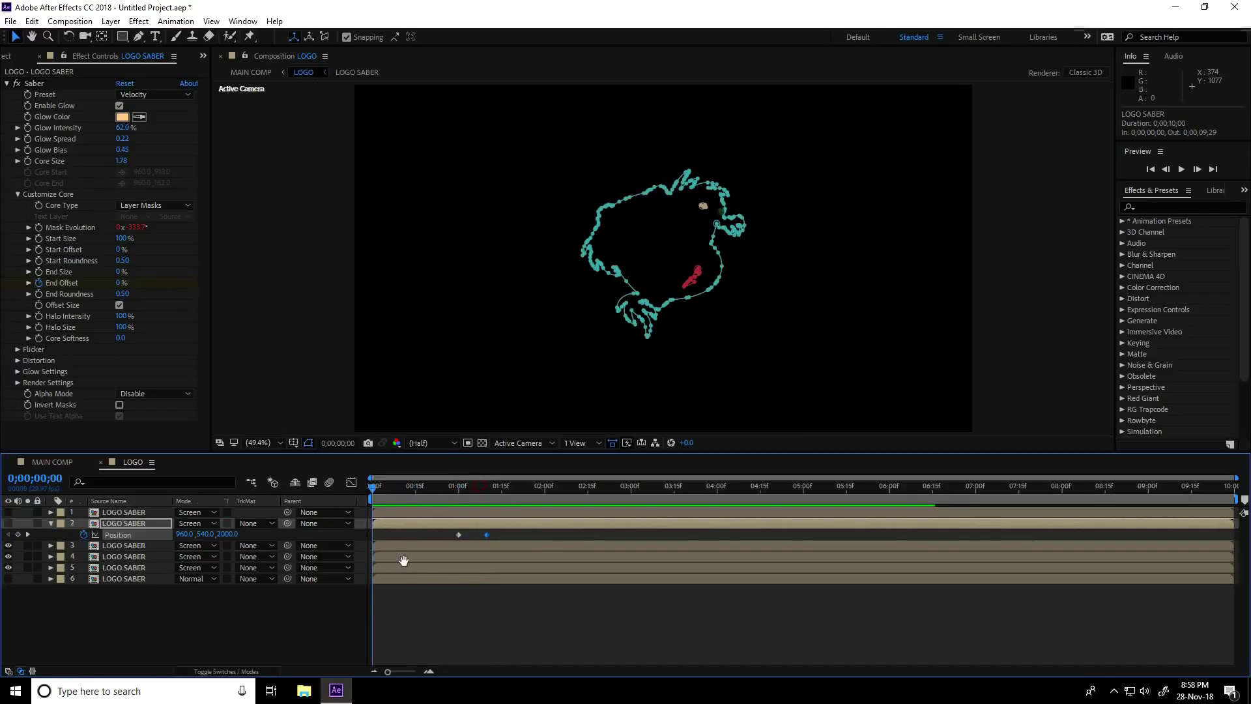
pyautogui.click(8, 523)
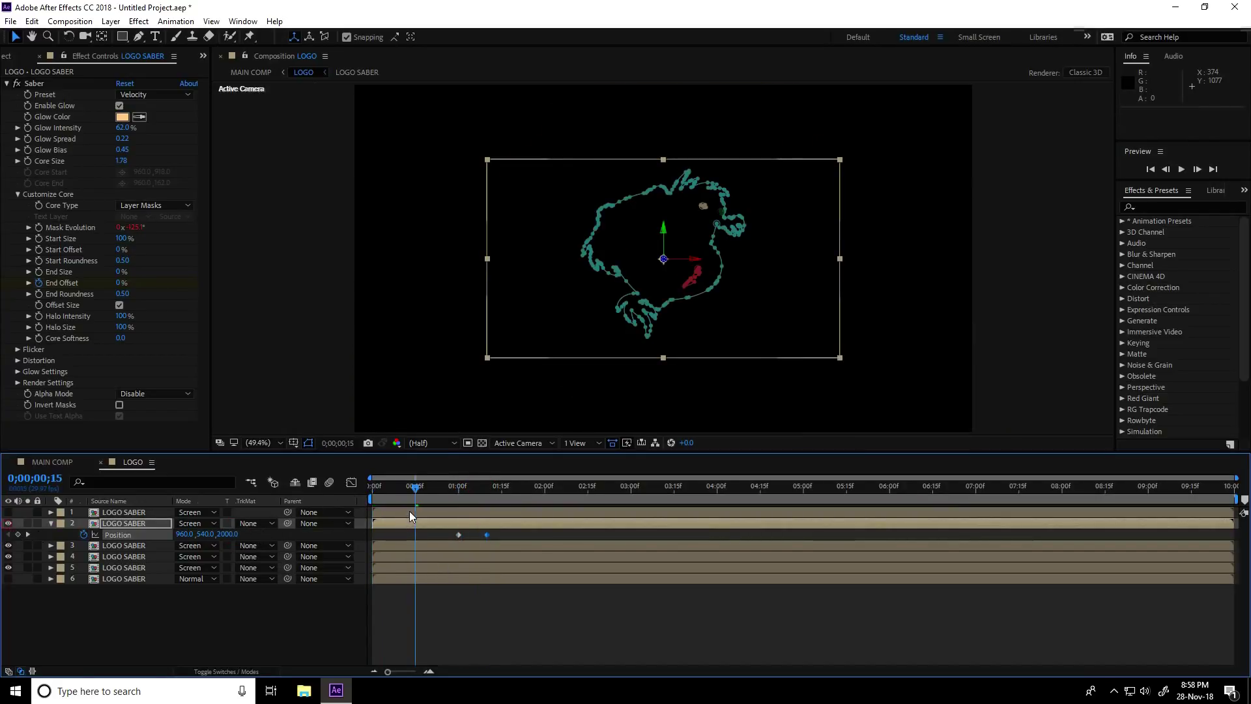
pyautogui.press('space')
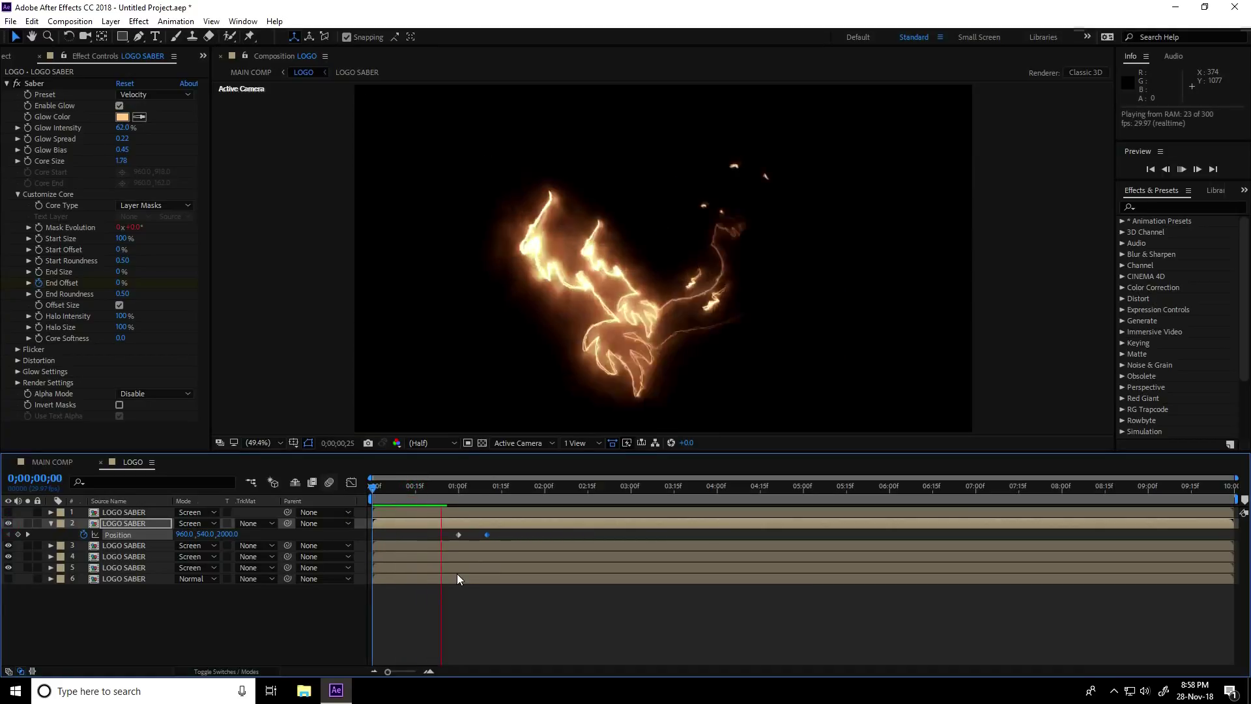
pyautogui.press('space')
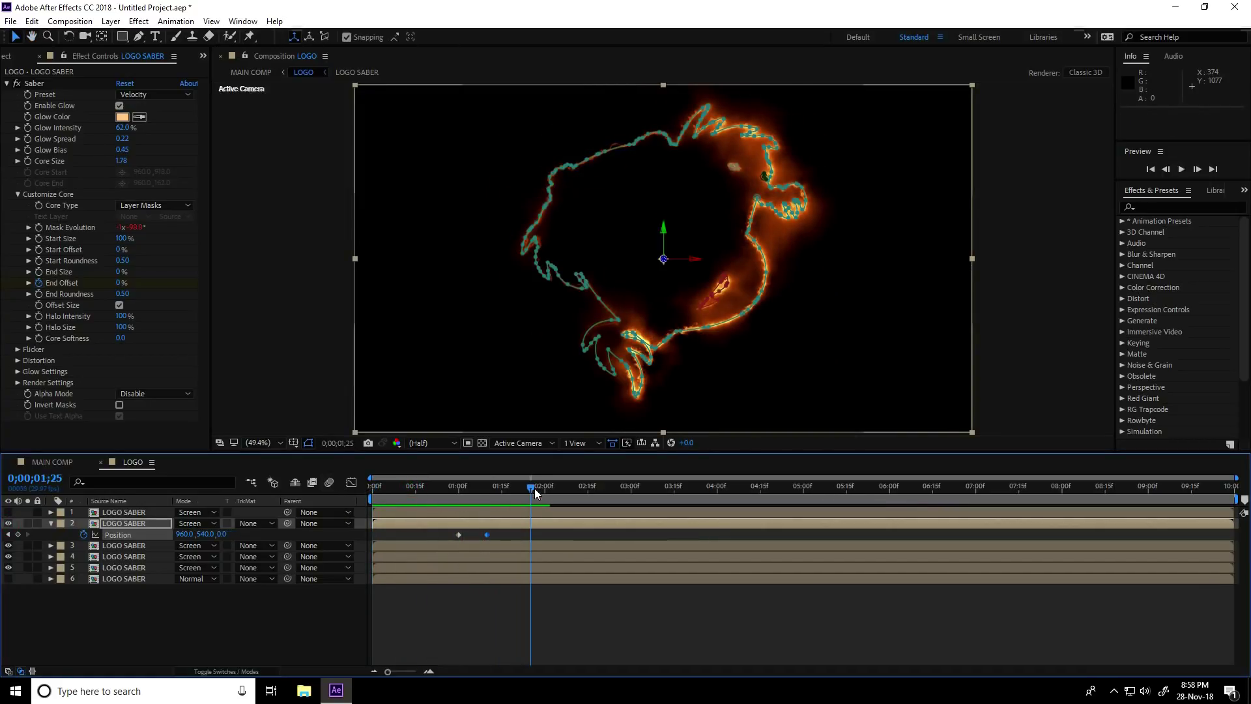
pyautogui.moveTo(534, 487); pyautogui.dragTo(342, 488)
pyautogui.press('space')
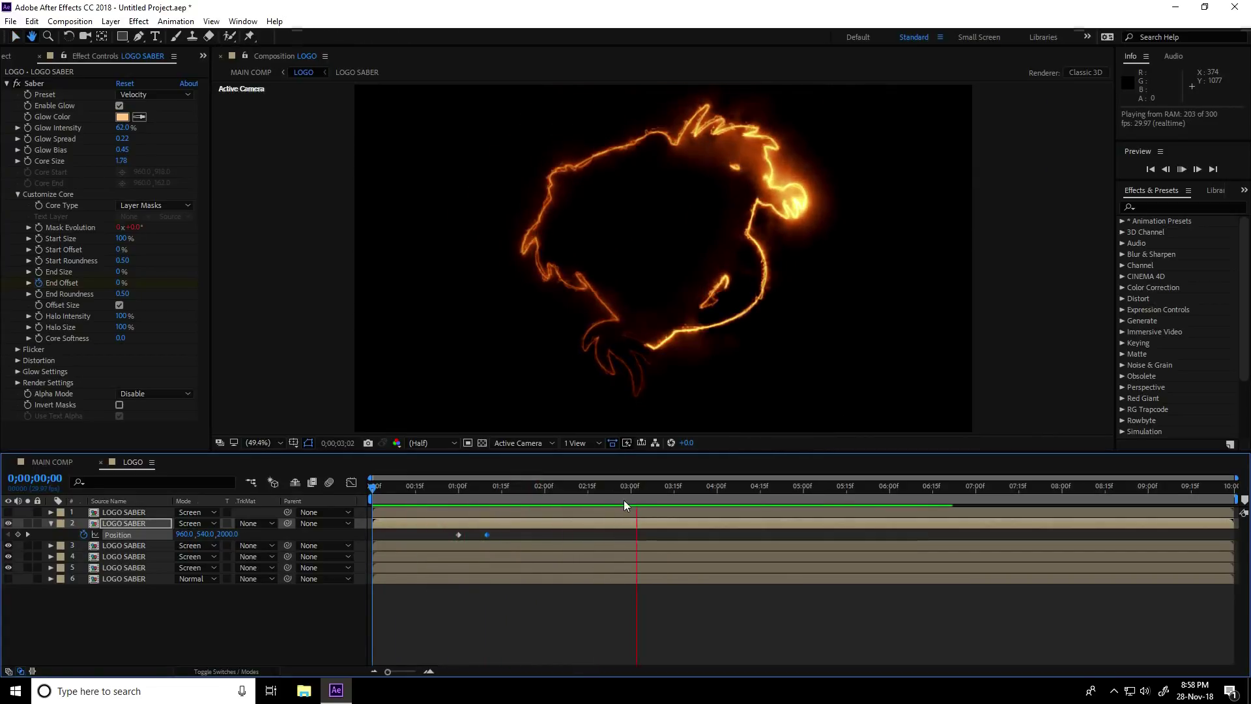
pyautogui.moveTo(631, 488); pyautogui.dragTo(462, 492)
# Show layer 1 and apply the Video Copilot Saber effect to it
pyautogui.click(114, 514)
pyautogui.hotkey('ctrl', 'shift', 'e')
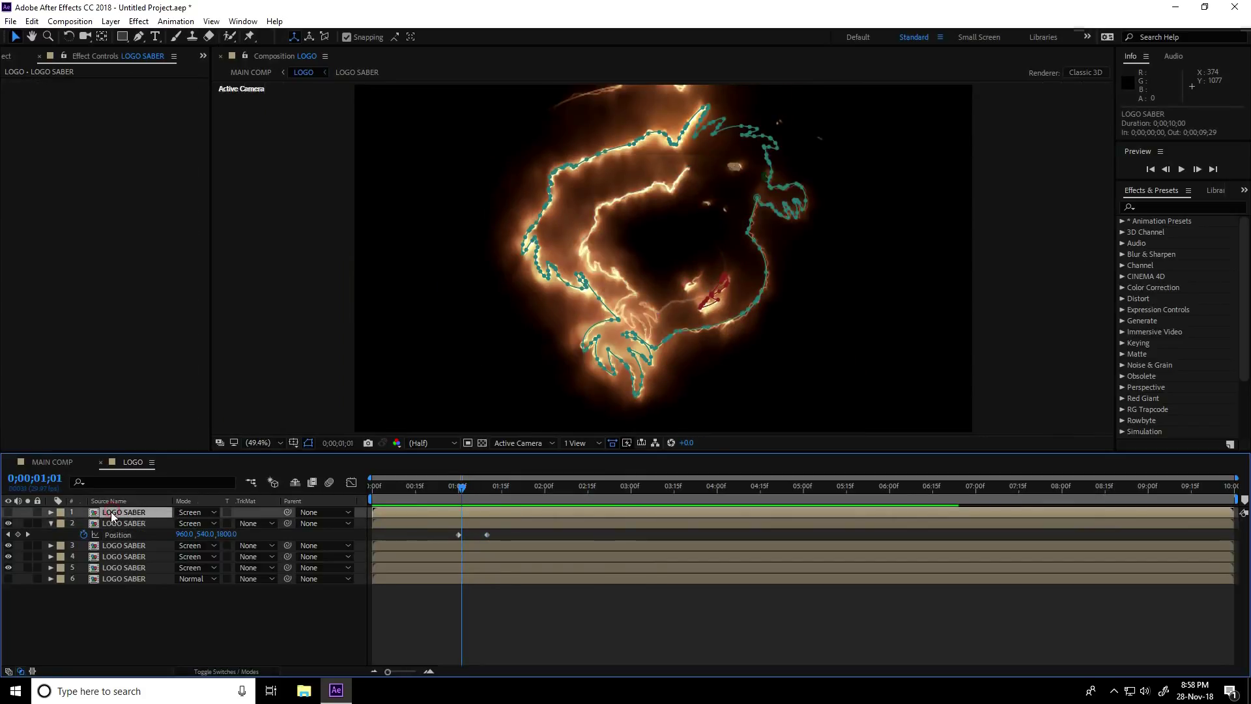
pyautogui.click(9, 512)
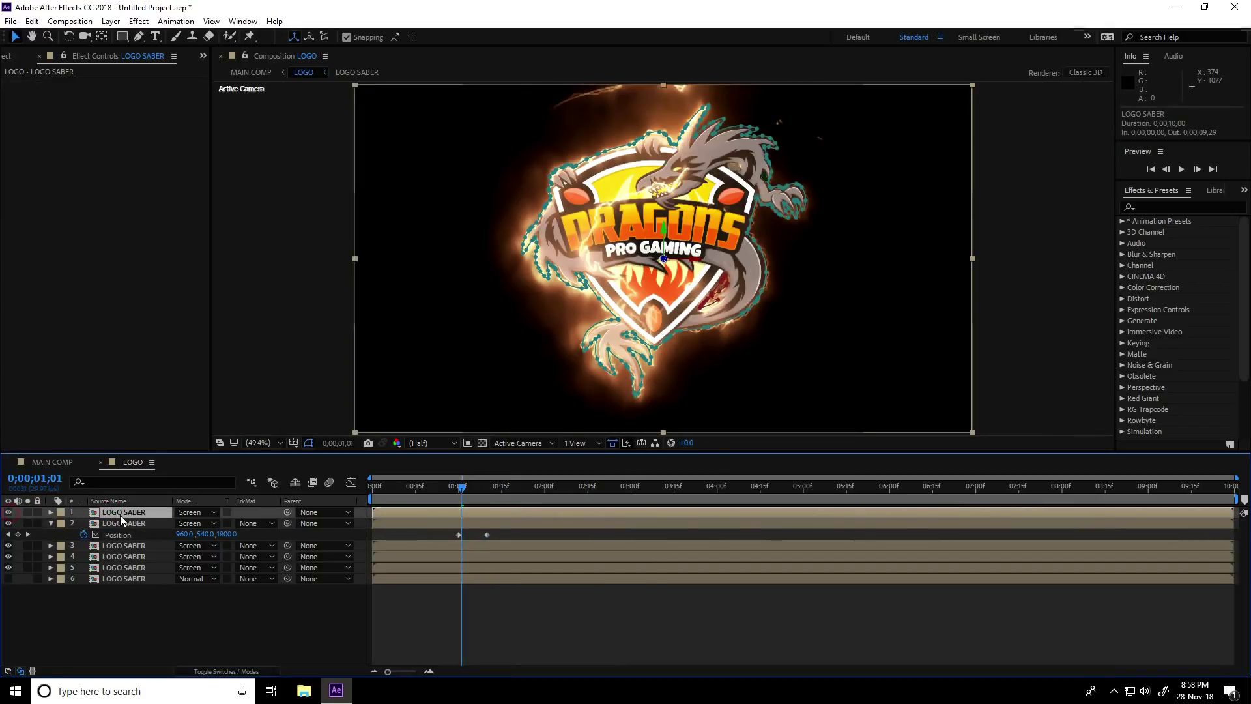
pyautogui.click(137, 22)
pyautogui.moveTo(191, 442)
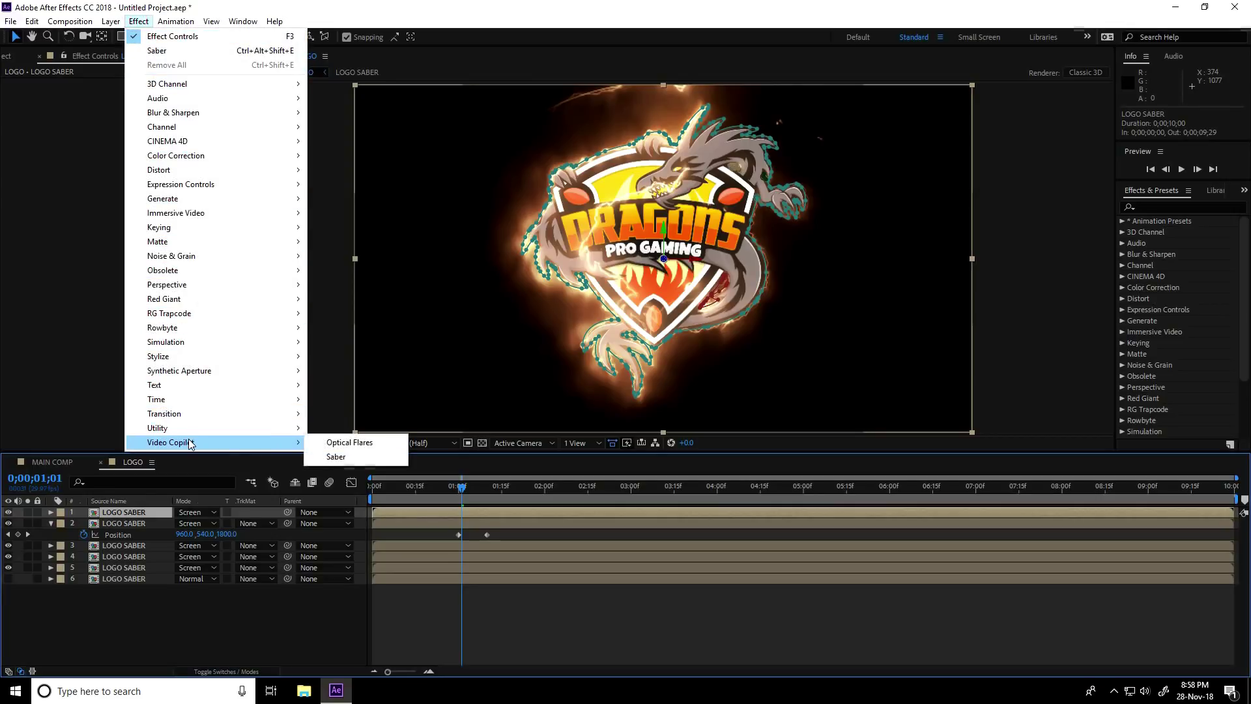
pyautogui.click(335, 457)
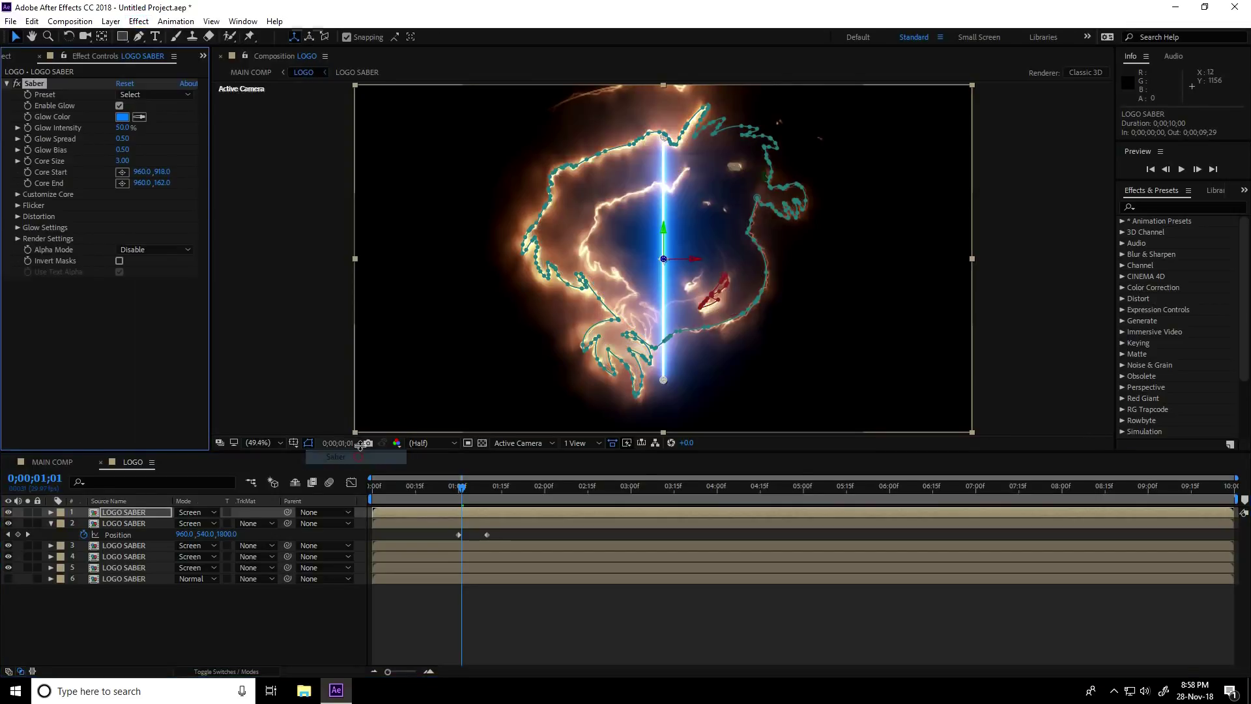
# Give layer 1's Saber the Solar Wave preset with glow color FF6000 and set its core type to Layer Masks
pyautogui.click(158, 93)
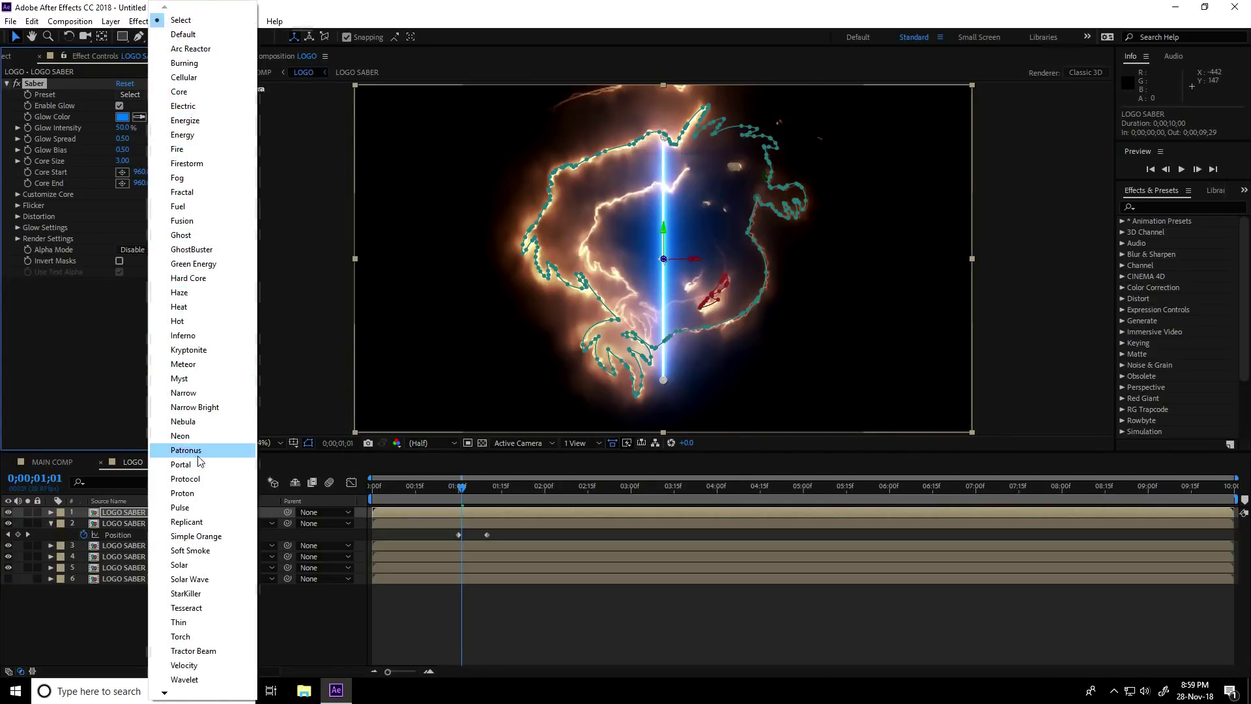
pyautogui.click(213, 579)
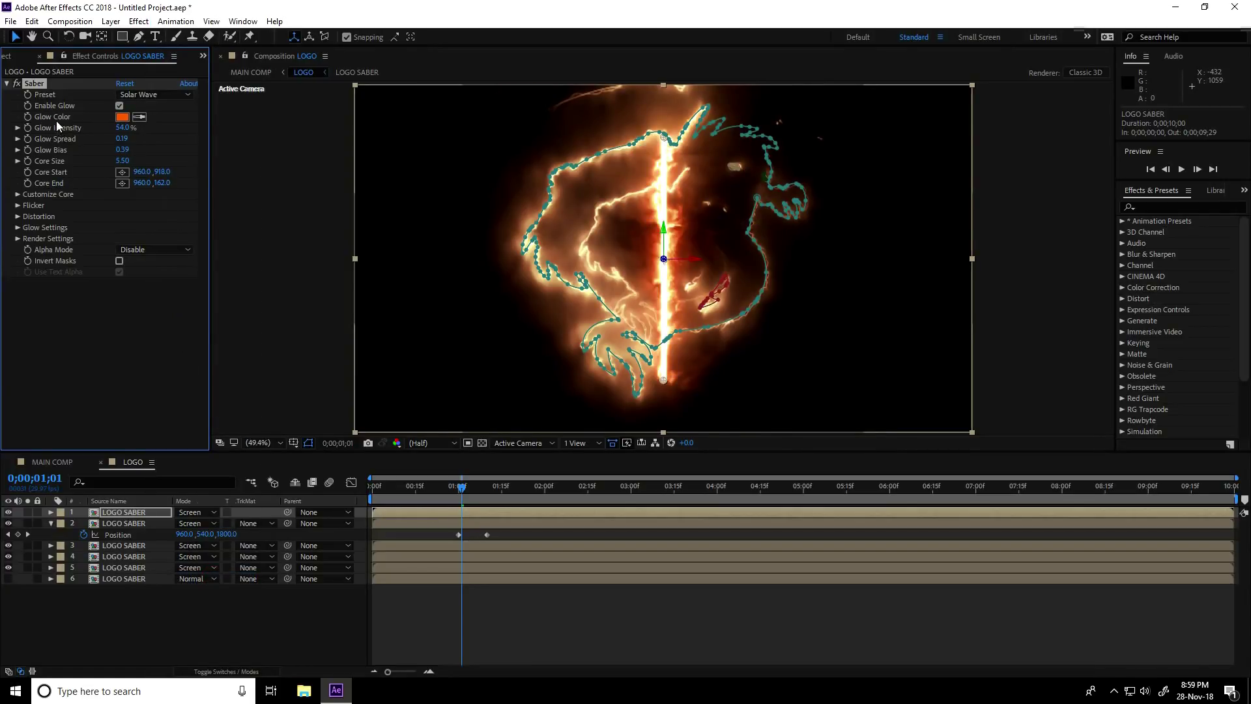
pyautogui.click(121, 116)
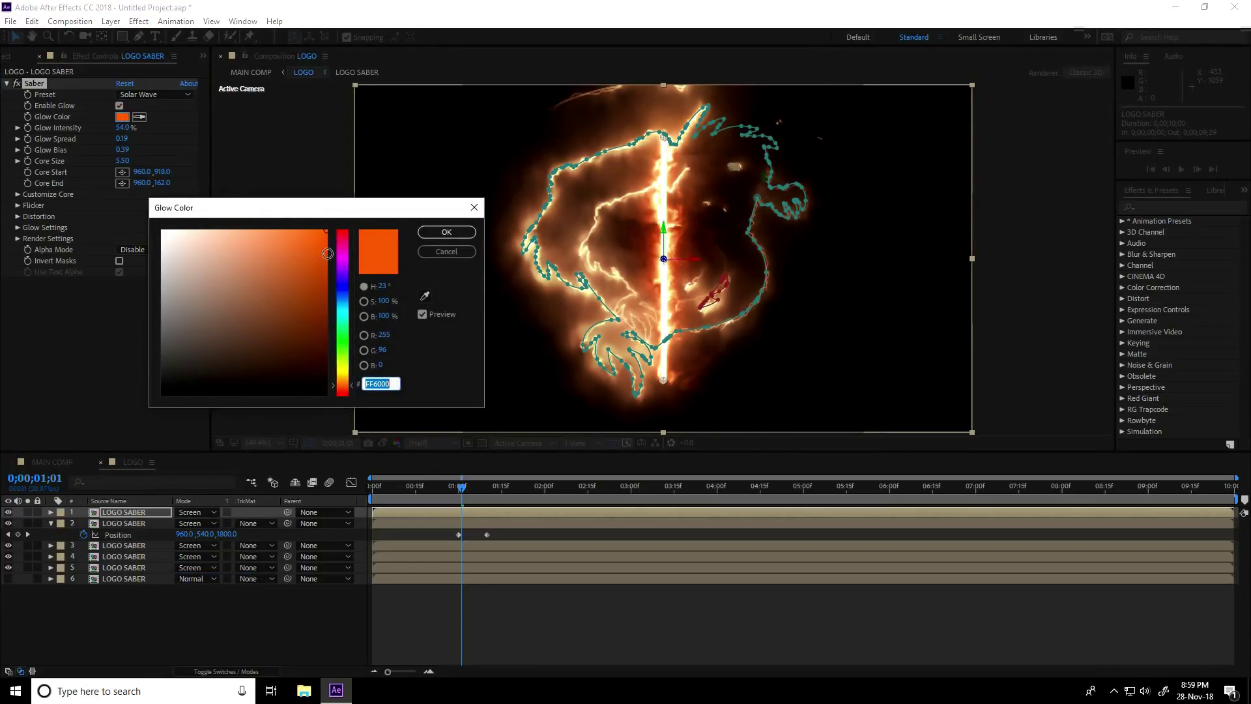
pyautogui.click(446, 233)
pyautogui.click(17, 194)
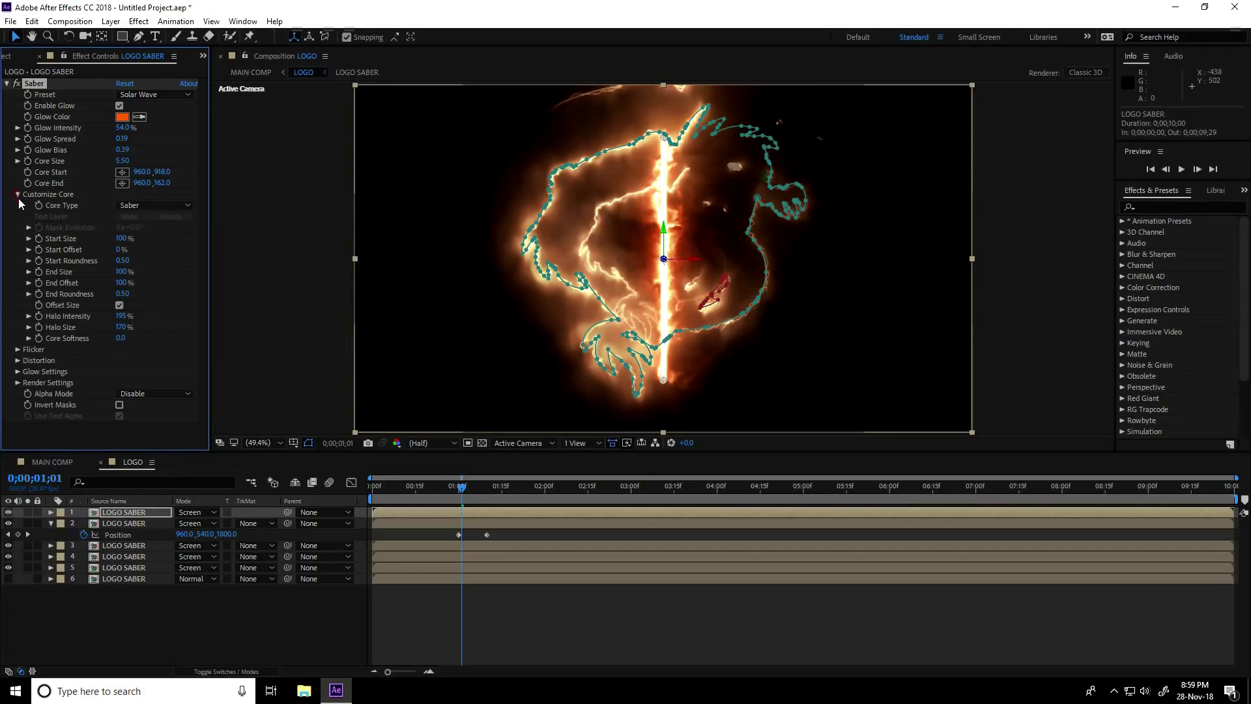
pyautogui.click(168, 205)
pyautogui.click(162, 238)
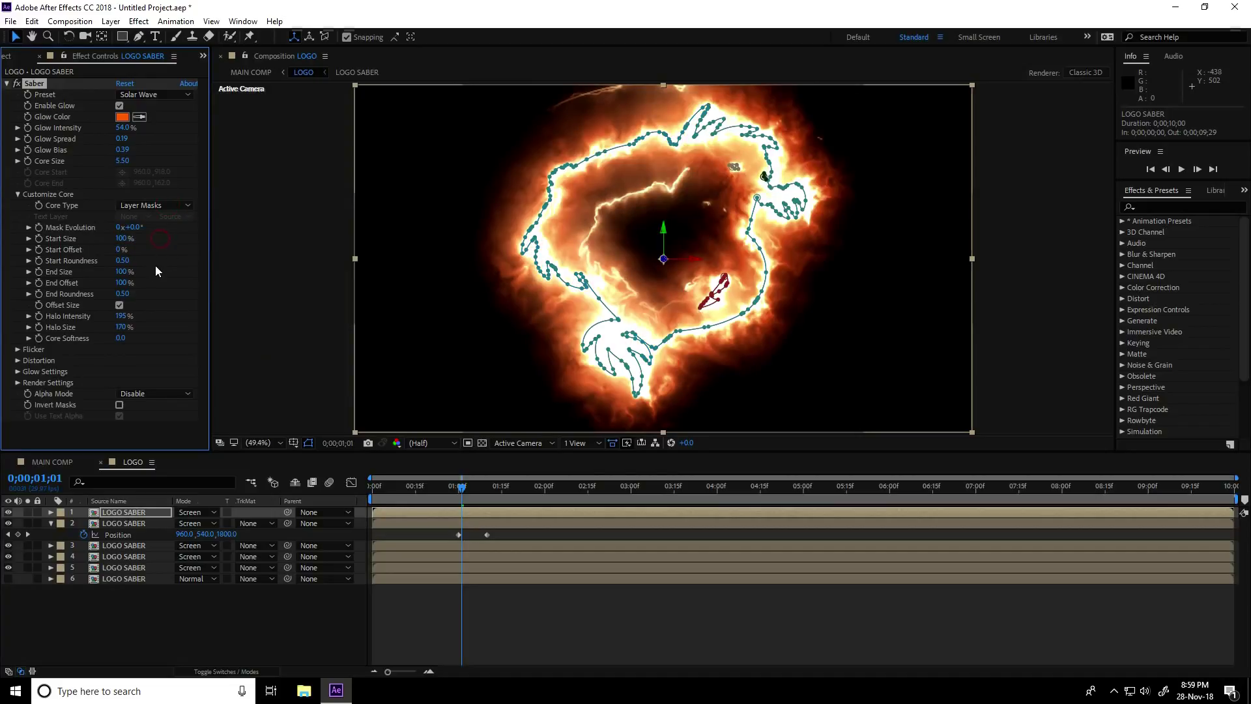
# Add the expression time*-200 to layer 1's Saber Mask Evolution and set its End Size to 0%
pyautogui.keyDown('alt'); pyautogui.click(38, 227); pyautogui.keyUp('alt')
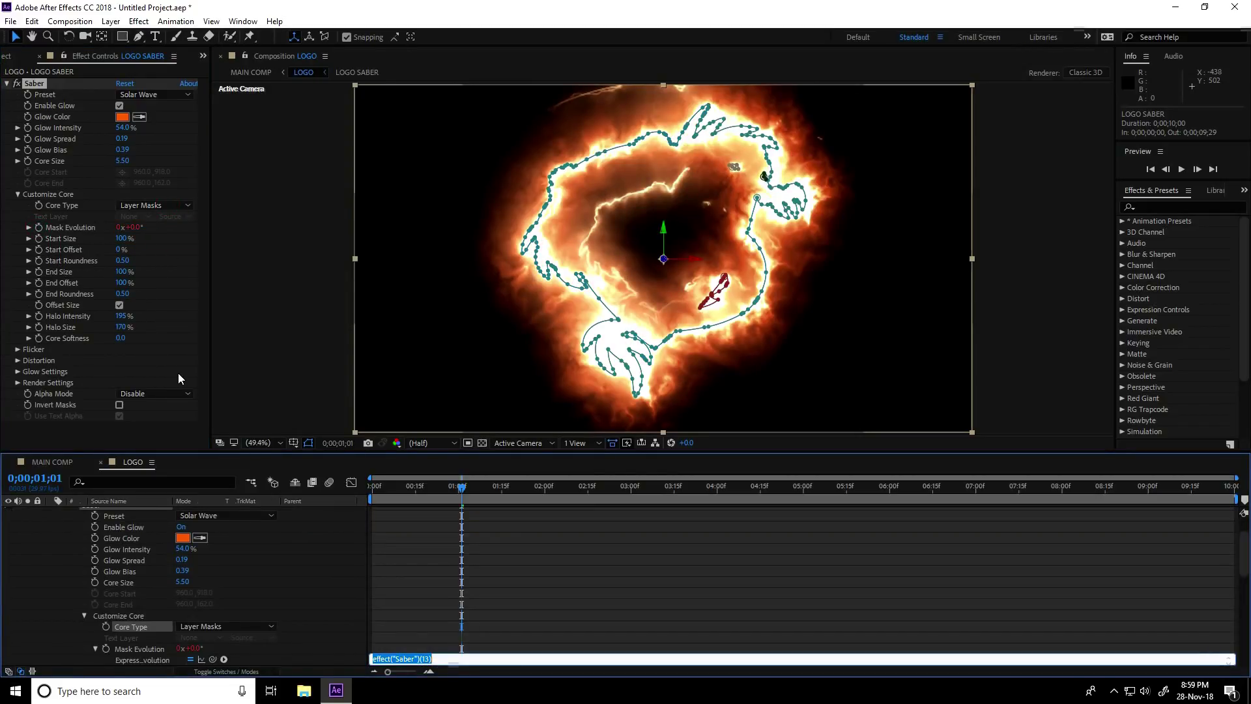
pyautogui.write('tim')
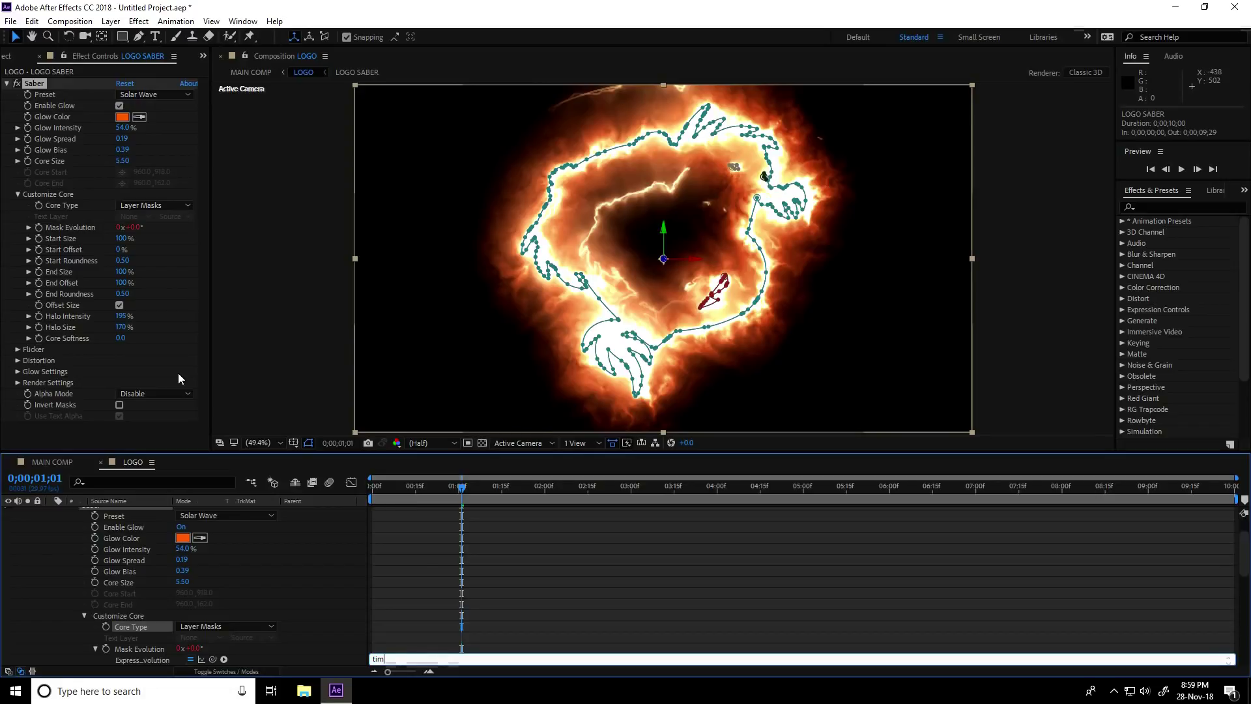
pyautogui.write('e*-200')
pyautogui.press('KP_Enter')
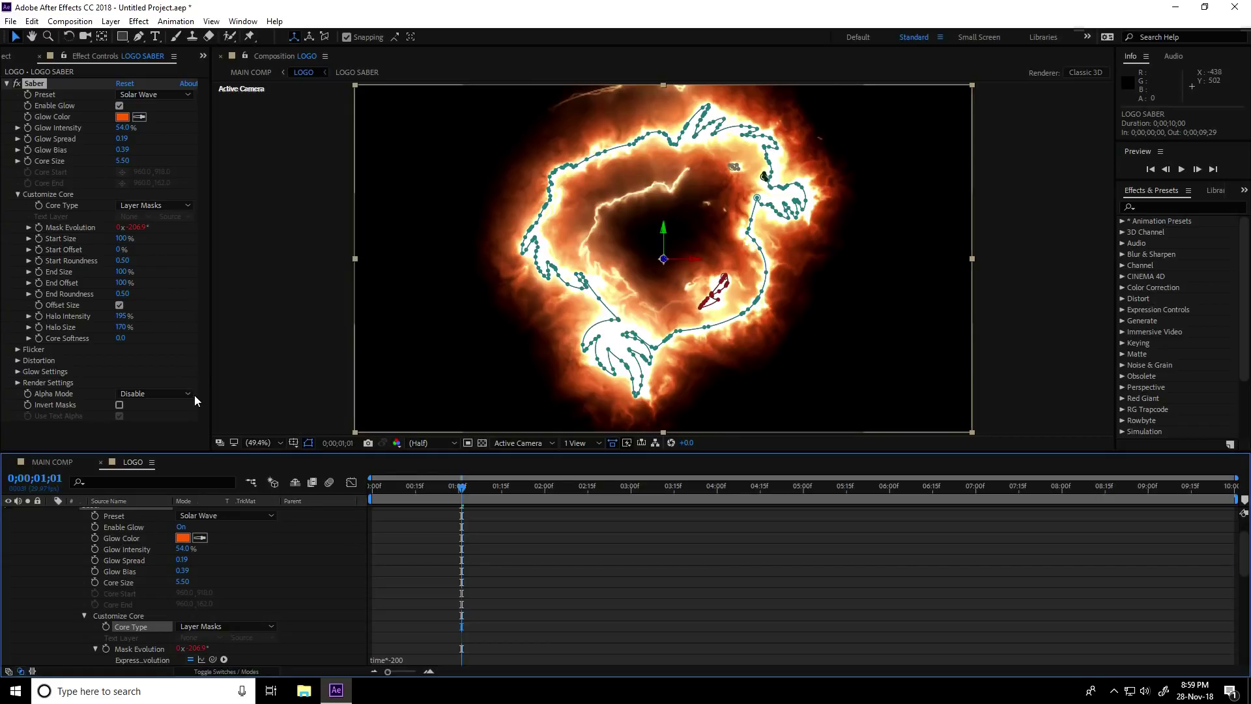
pyautogui.click(121, 273)
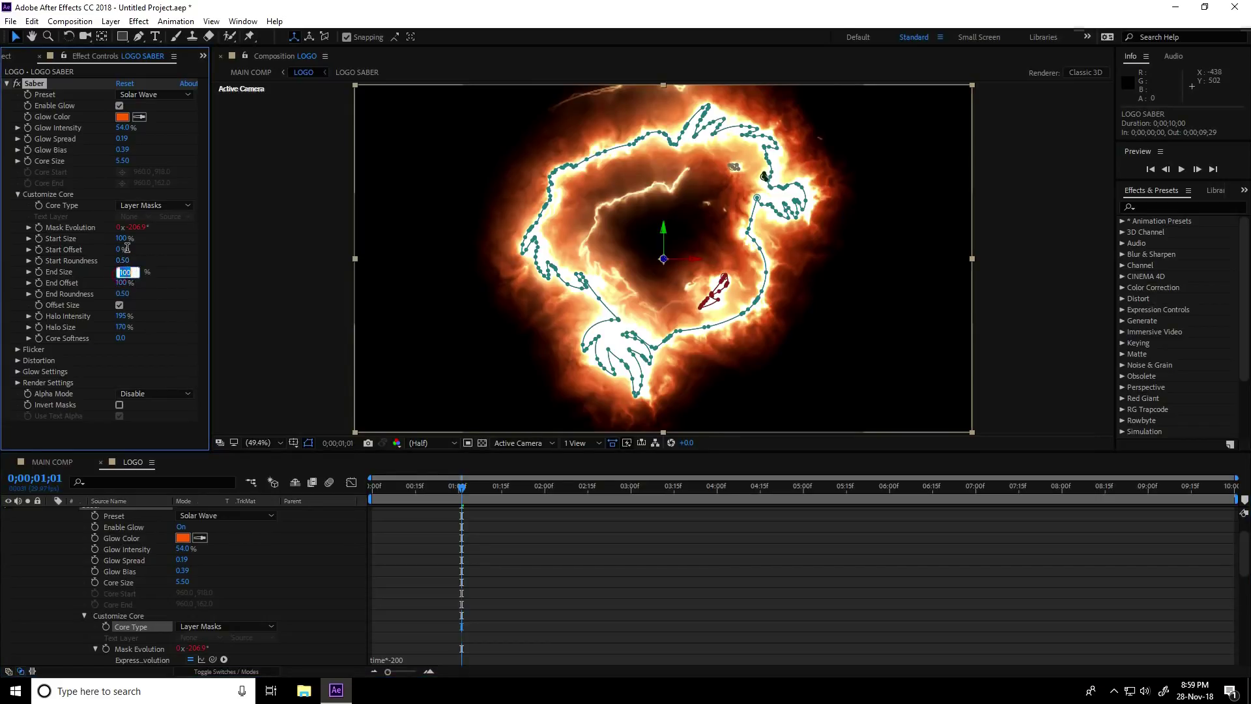
pyautogui.press('Return')
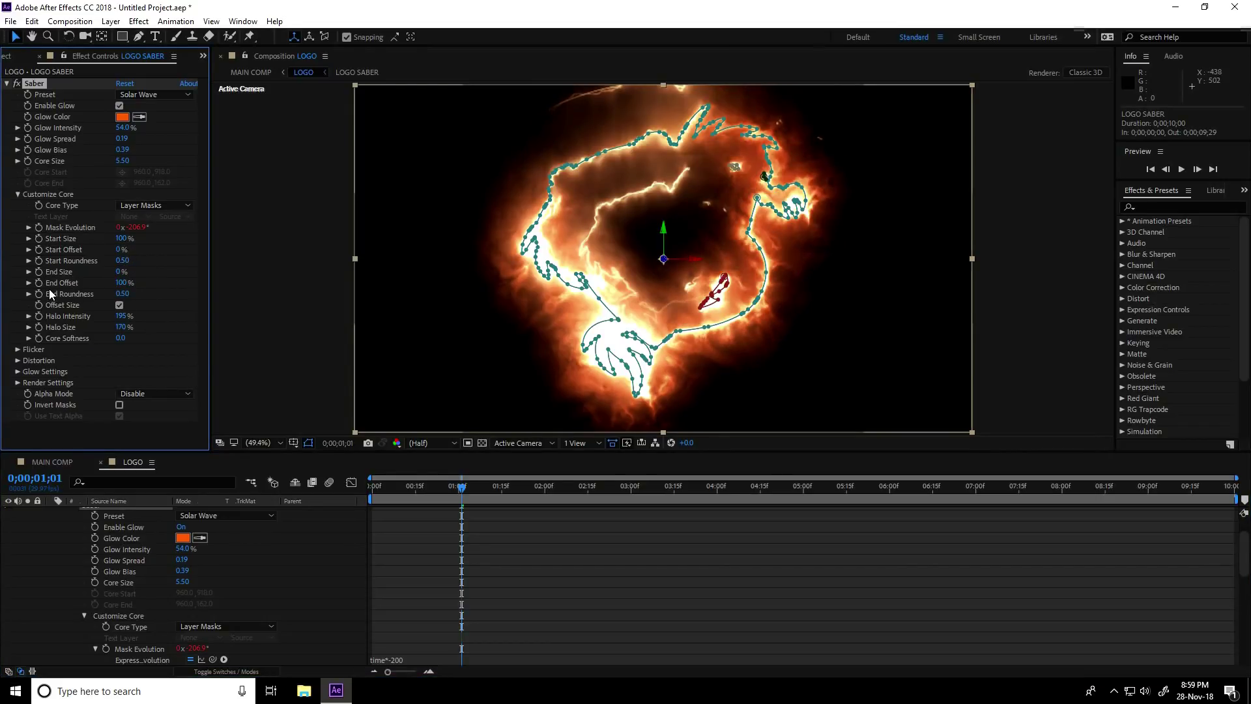
# Enable End Offset keyframing for layer 1's Saber at 0;00;03;00 with a value of 0%
pyautogui.moveTo(470, 493); pyautogui.dragTo(632, 507)
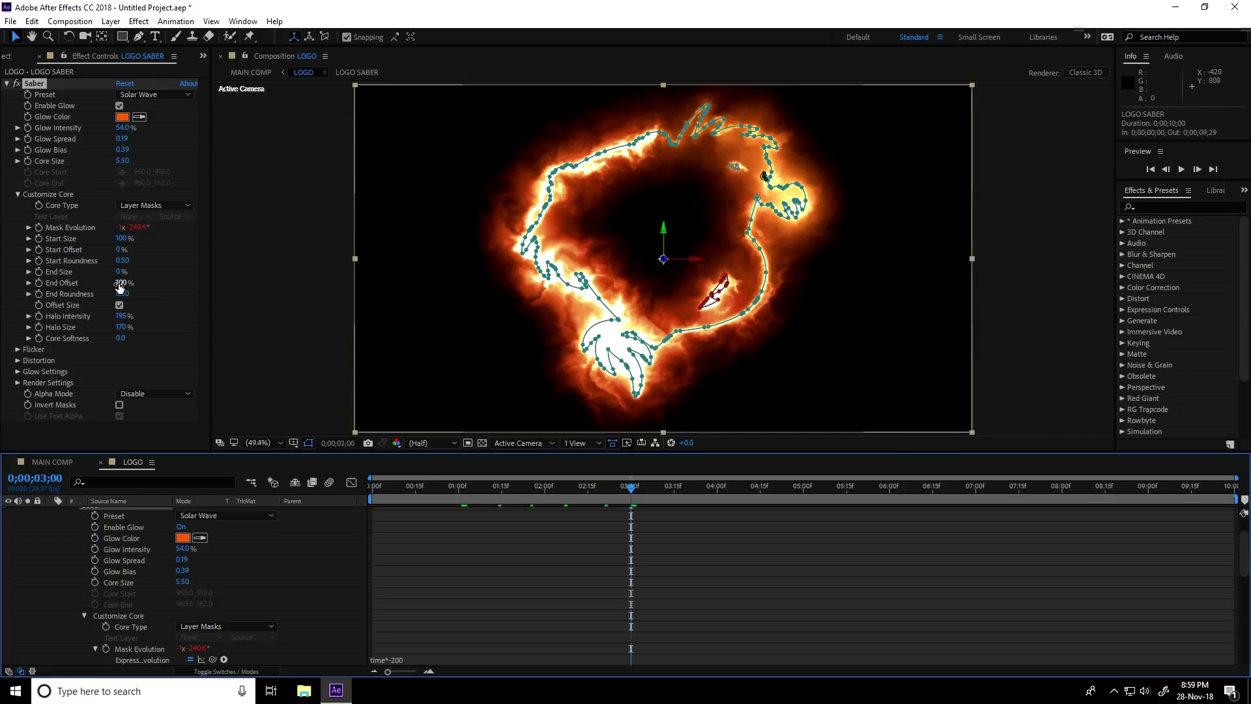
pyautogui.click(120, 282)
pyautogui.write('0')
pyautogui.press('Return')
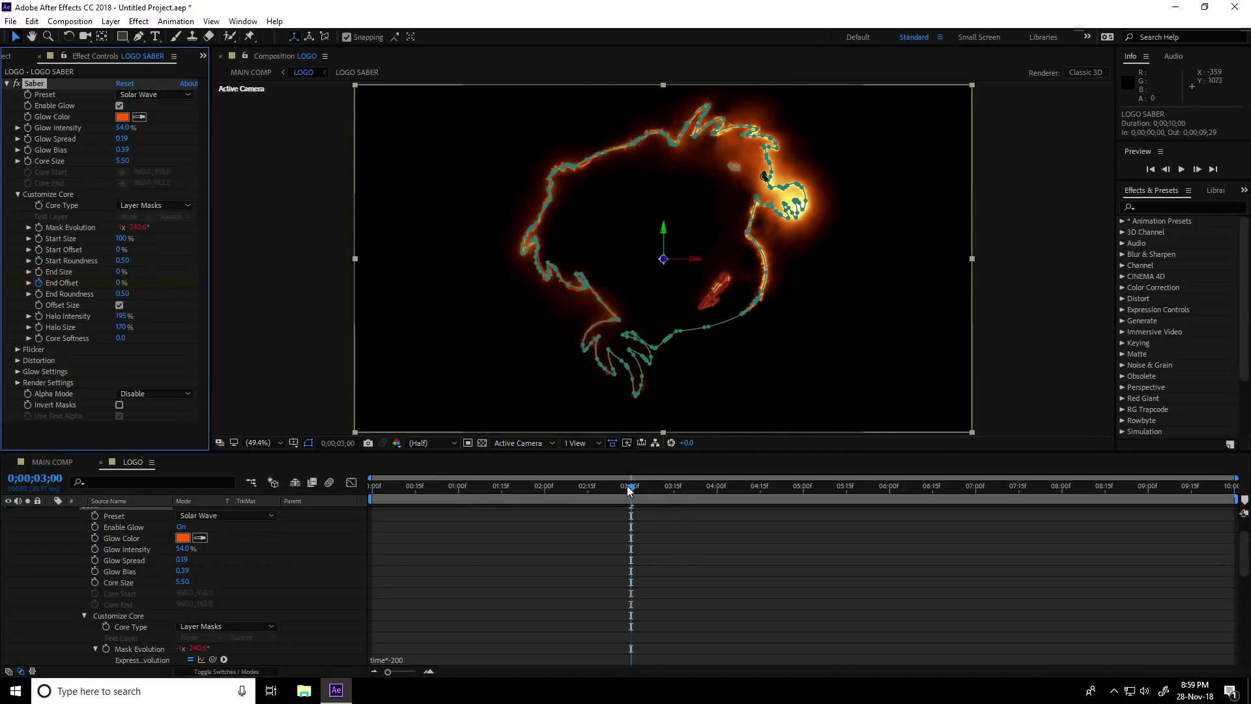
# Add an End Offset keyframe of 60% at 0;00;04;00 to layer 1's Saber
pyautogui.moveTo(630, 489); pyautogui.dragTo(716, 502)
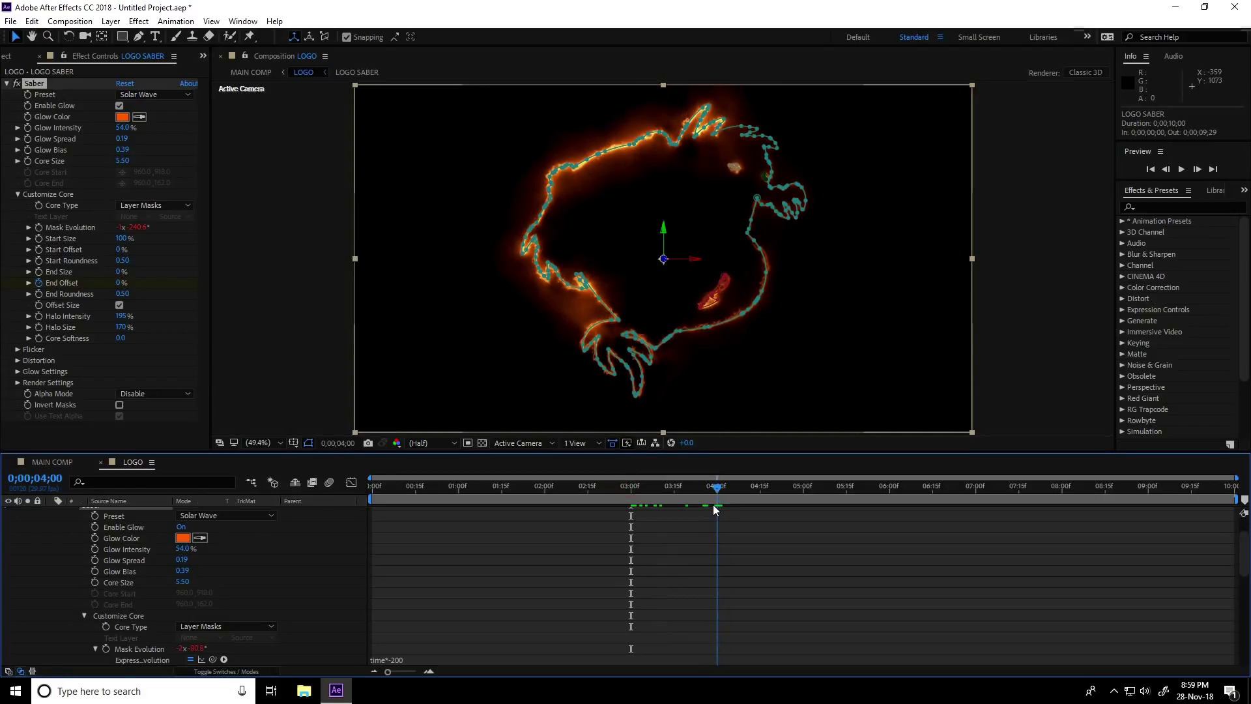
pyautogui.moveTo(119, 286); pyautogui.dragTo(176, 286)
pyautogui.click(131, 282)
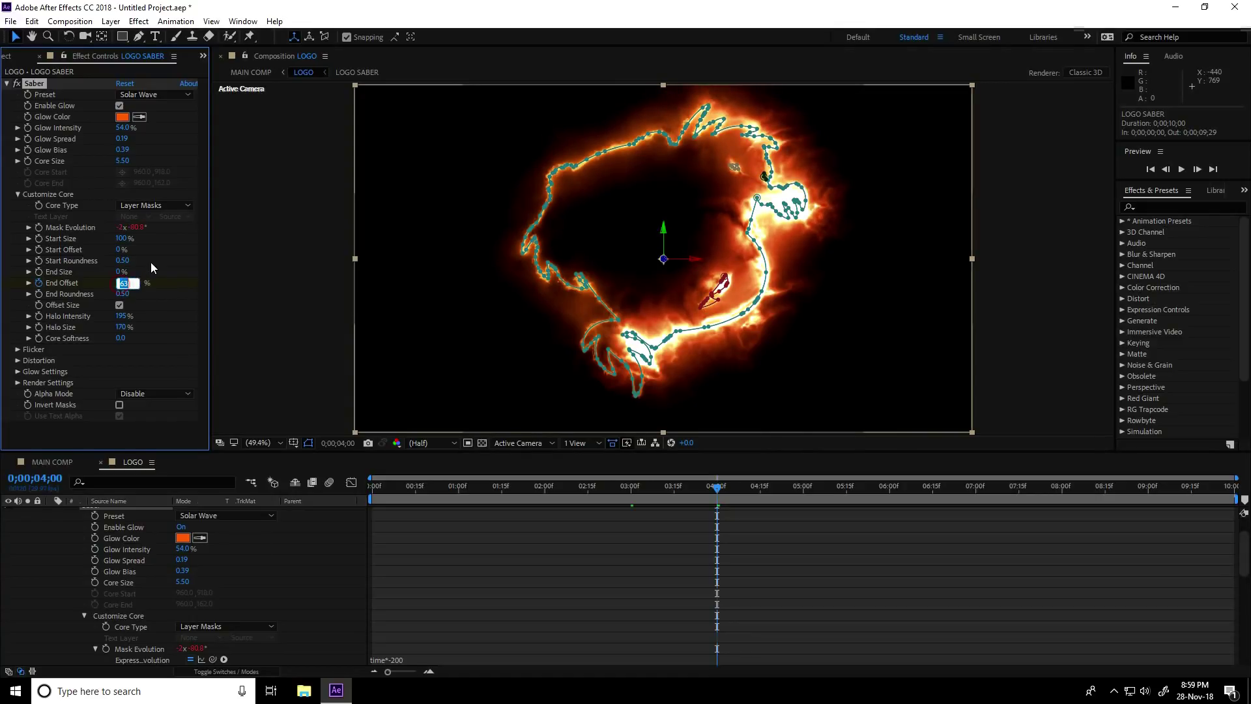
pyautogui.press('Return')
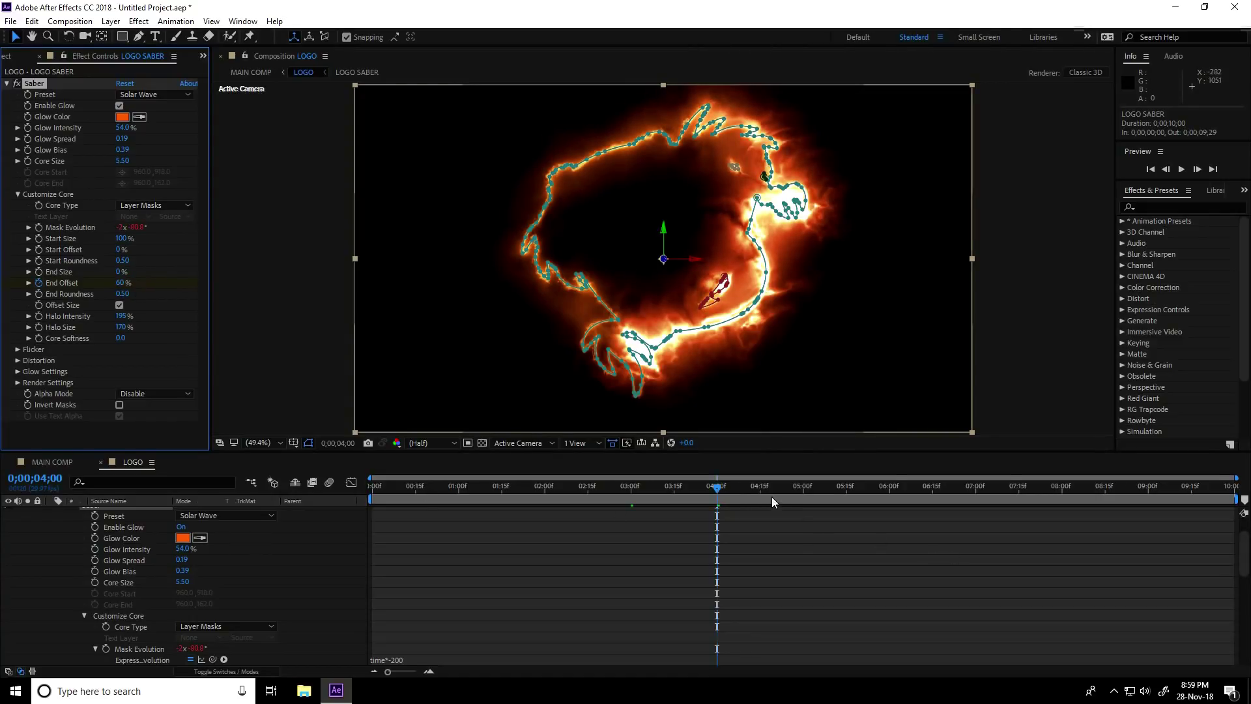
# Return layer 1's Saber End Offset to 0% with a keyframe at 0;00;05;00
pyautogui.moveTo(717, 490); pyautogui.dragTo(803, 503)
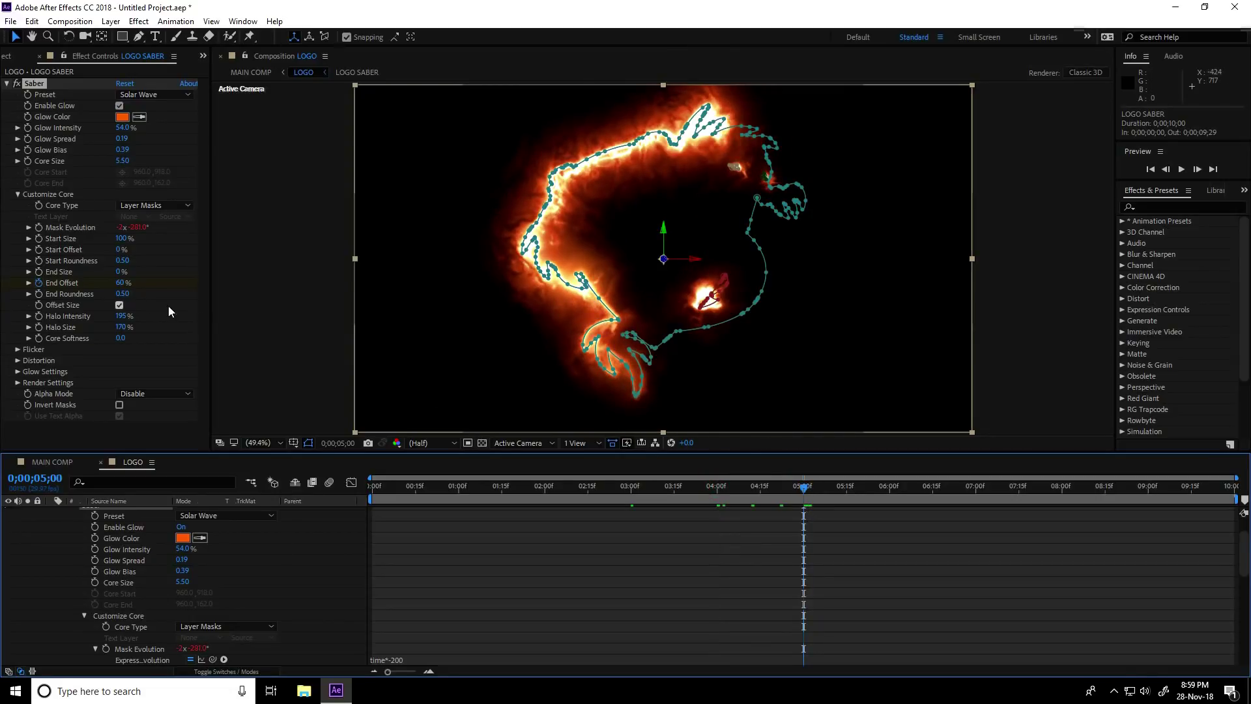
pyautogui.click(120, 284)
pyautogui.write('0')
pyautogui.press('Return')
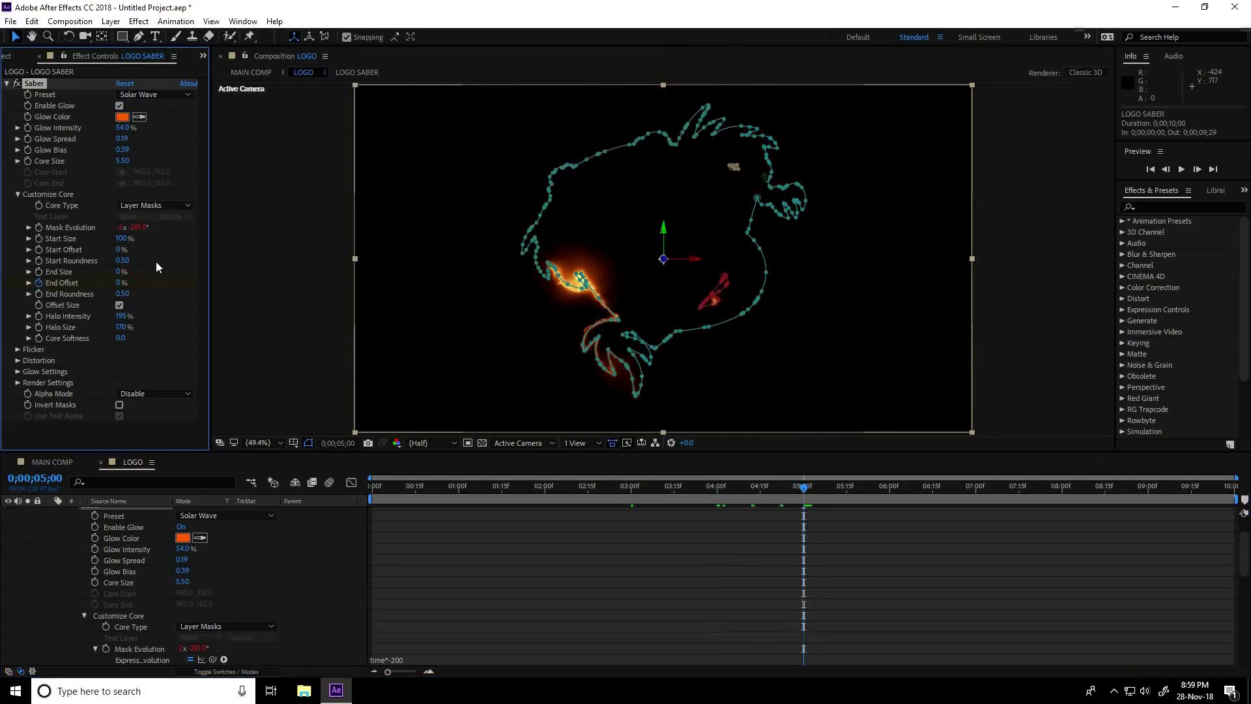
# Collapse layer 1's properties and preview the Saber outline animation from the start of the LOGO composition
pyautogui.scroll(2, 60, 540)
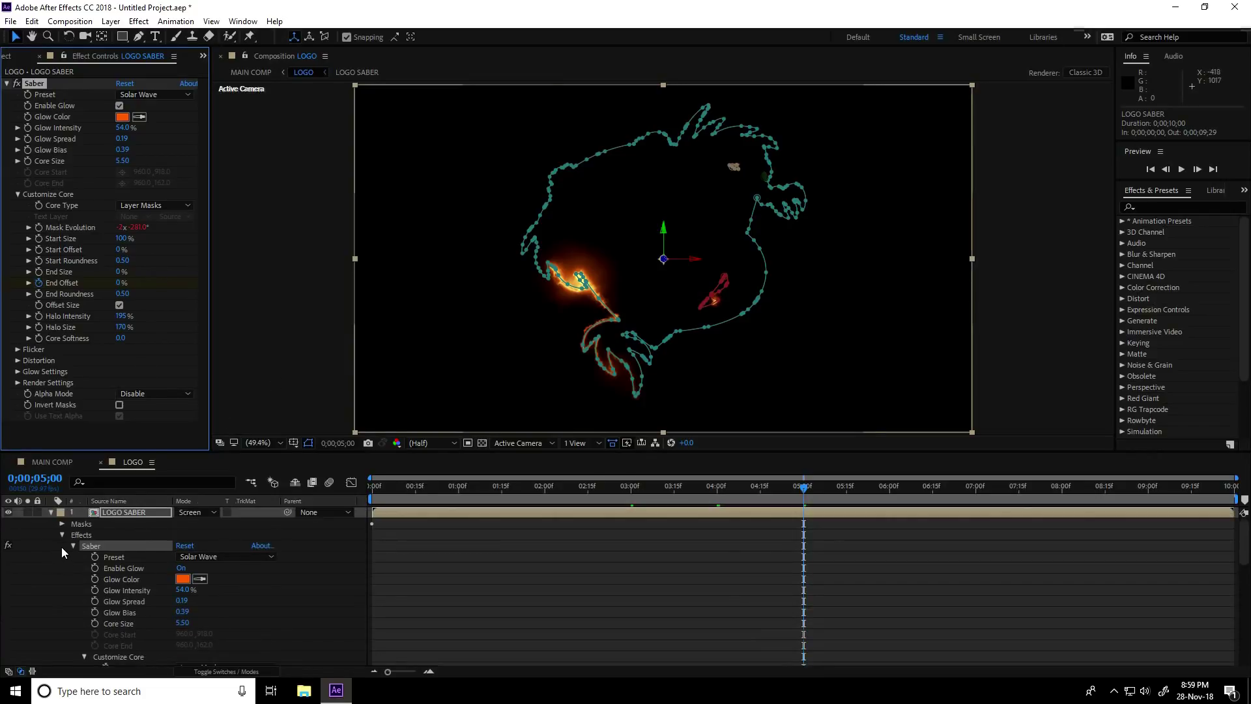
pyautogui.click(51, 512)
pyautogui.click(369, 490)
pyautogui.press('space')
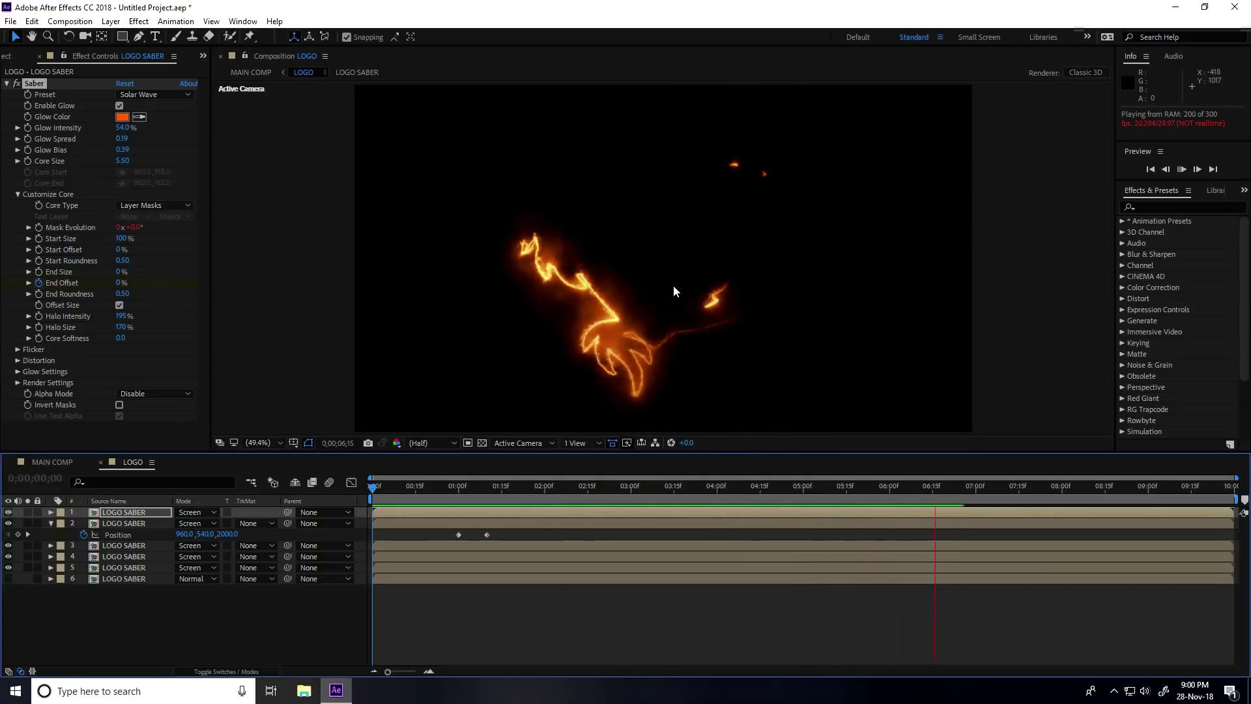
pyautogui.press('space')
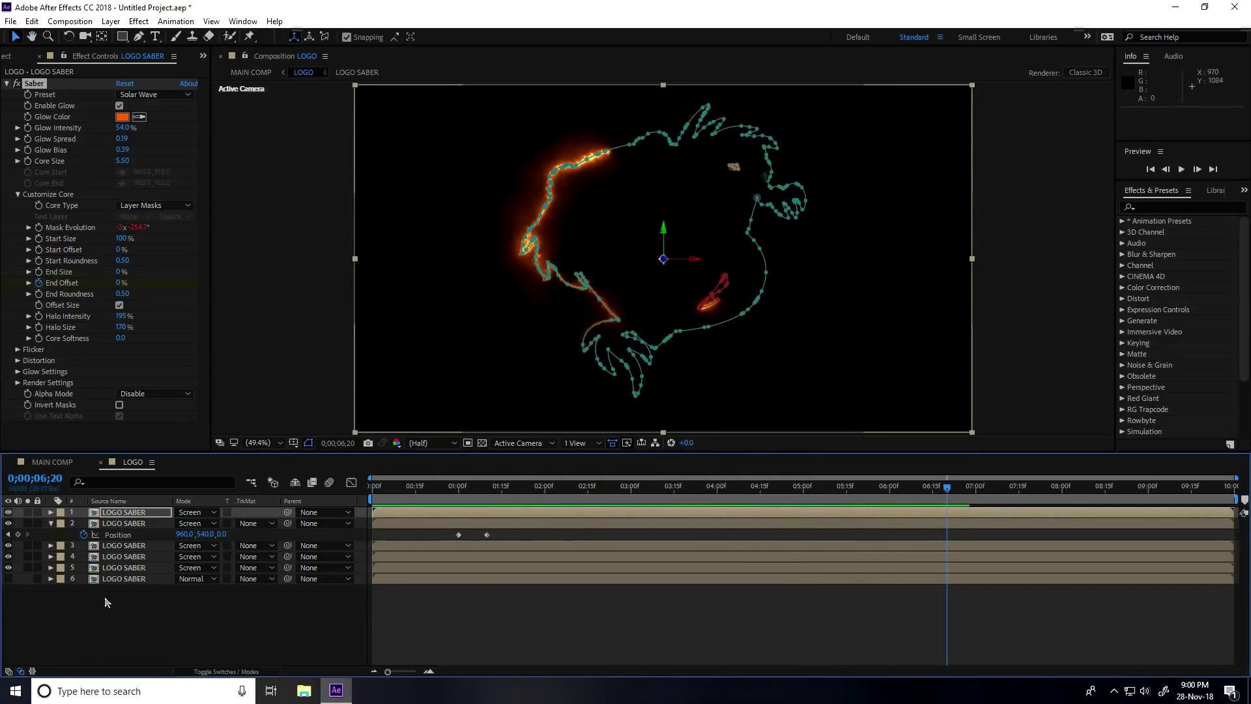
# Show the logo on layer 6 and keyframe its Opacity from 0% at 0;00;04;00 to 100% at 0;00;06;00
pyautogui.click(120, 580)
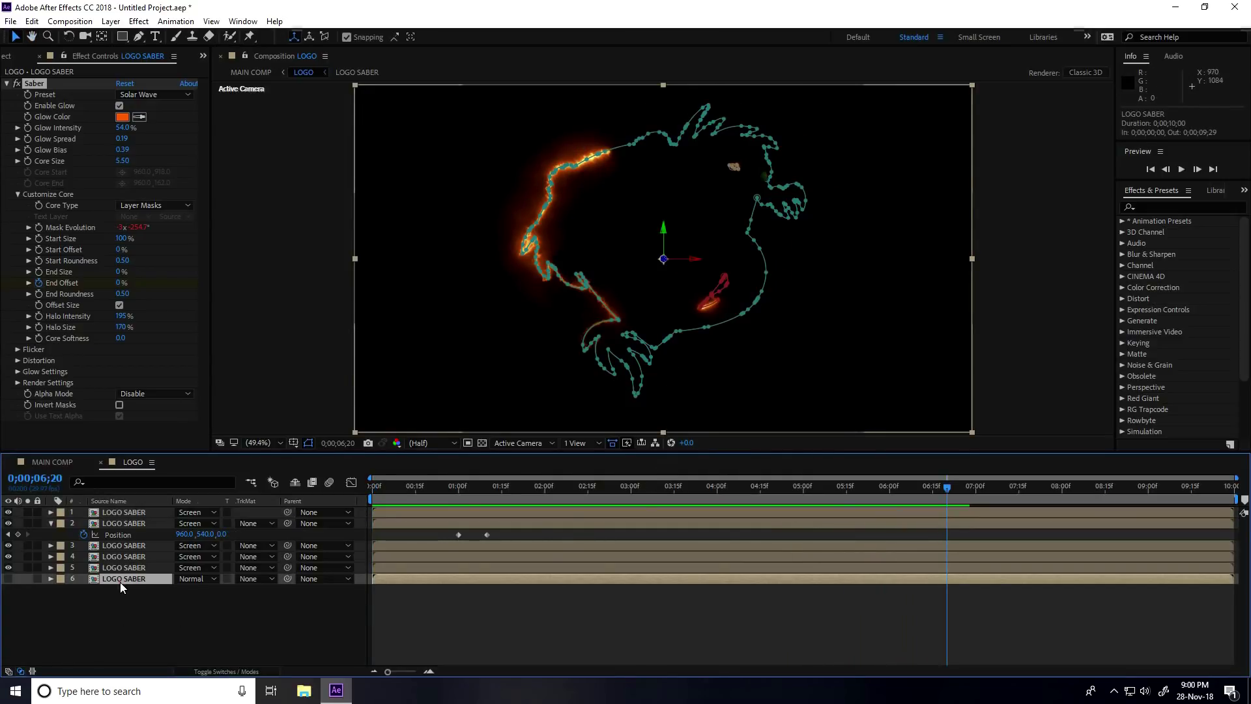
pyautogui.click(9, 579)
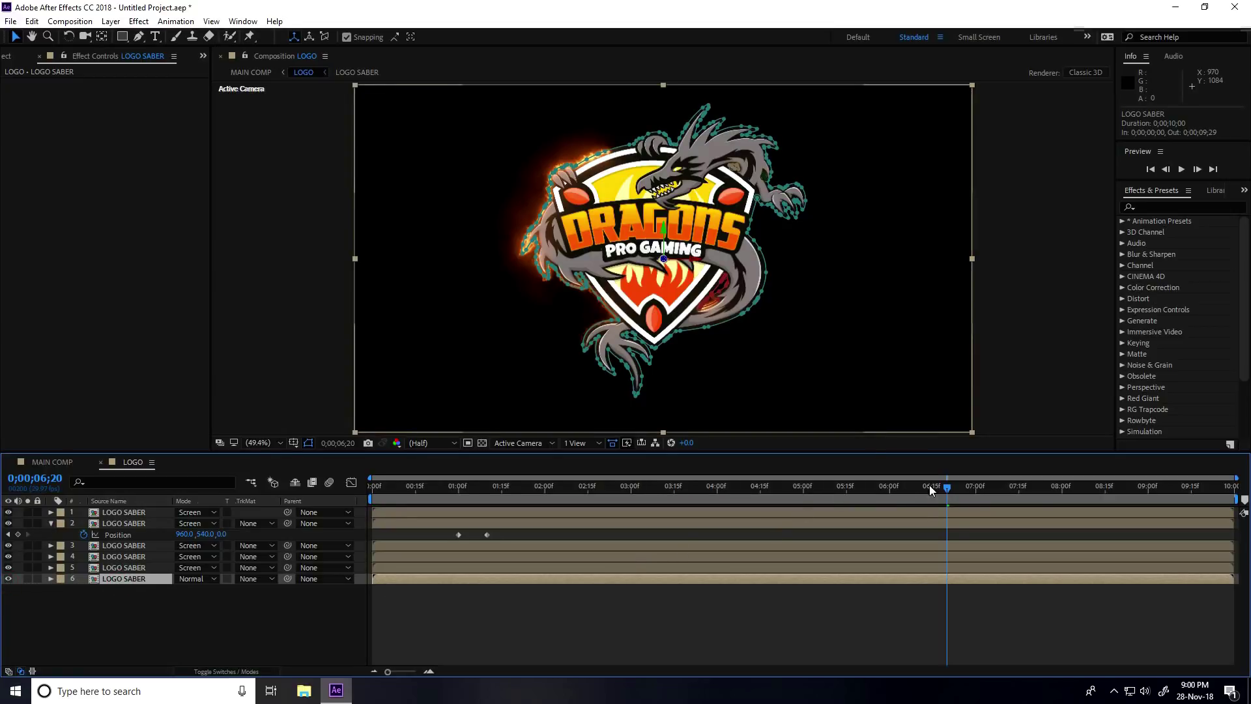
pyautogui.moveTo(920, 486); pyautogui.dragTo(716, 498)
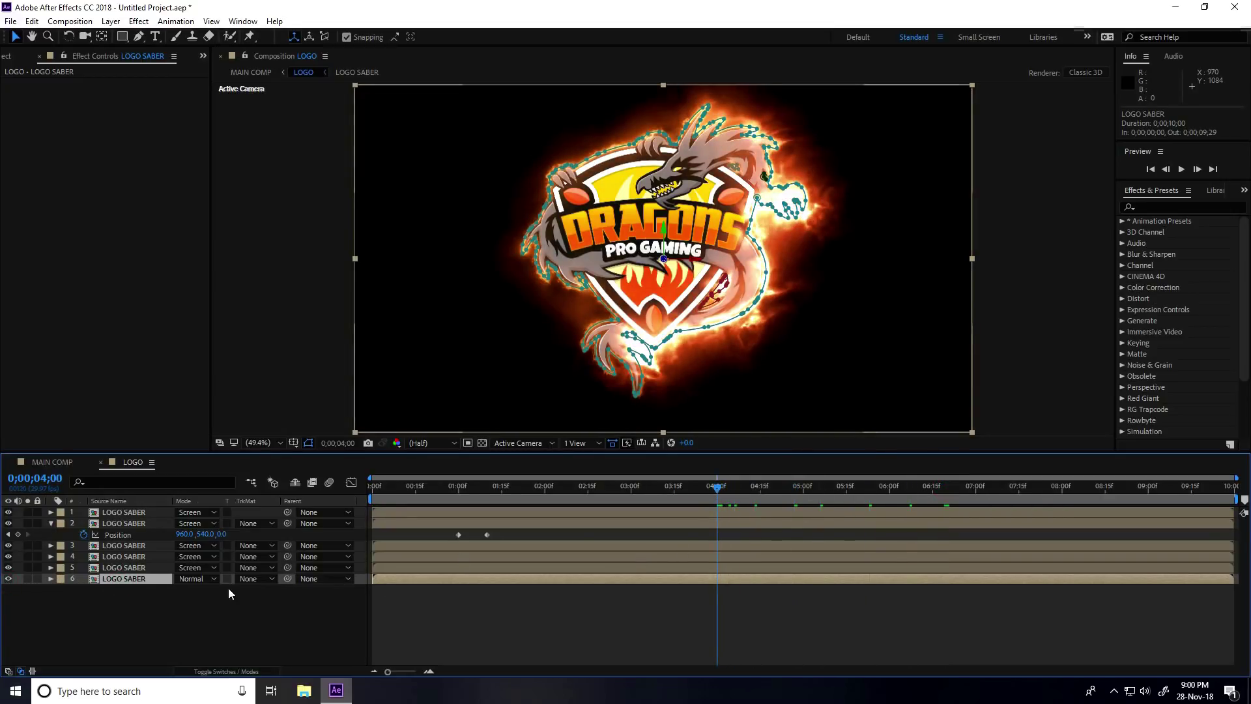
pyautogui.press('t')
pyautogui.click(83, 590)
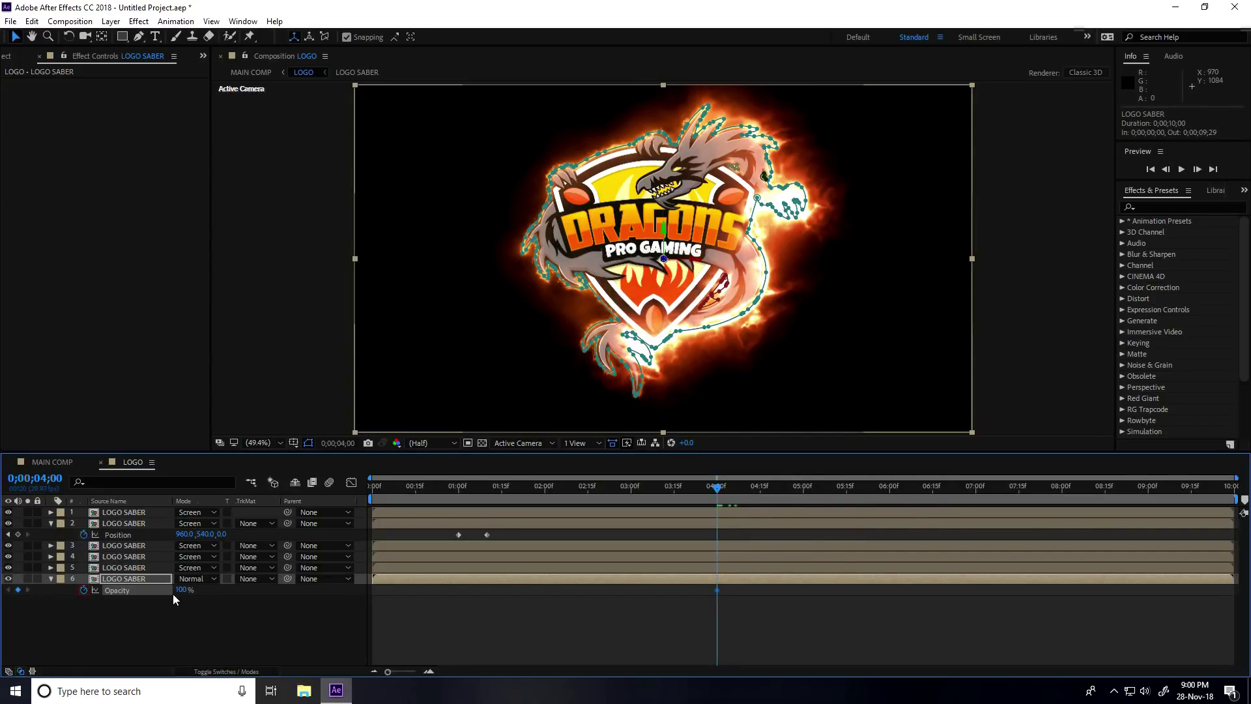
pyautogui.write('0')
pyautogui.press('Return')
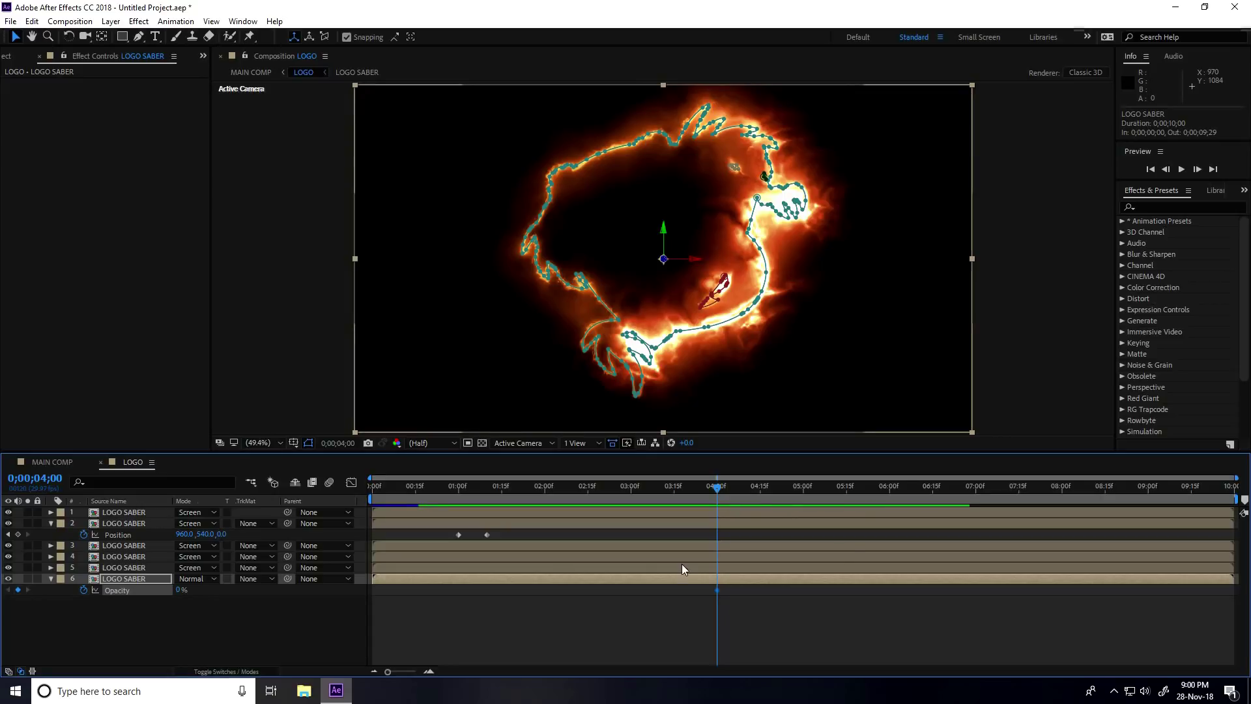
pyautogui.moveTo(719, 493); pyautogui.dragTo(890, 506)
pyautogui.moveTo(181, 590); pyautogui.dragTo(374, 592)
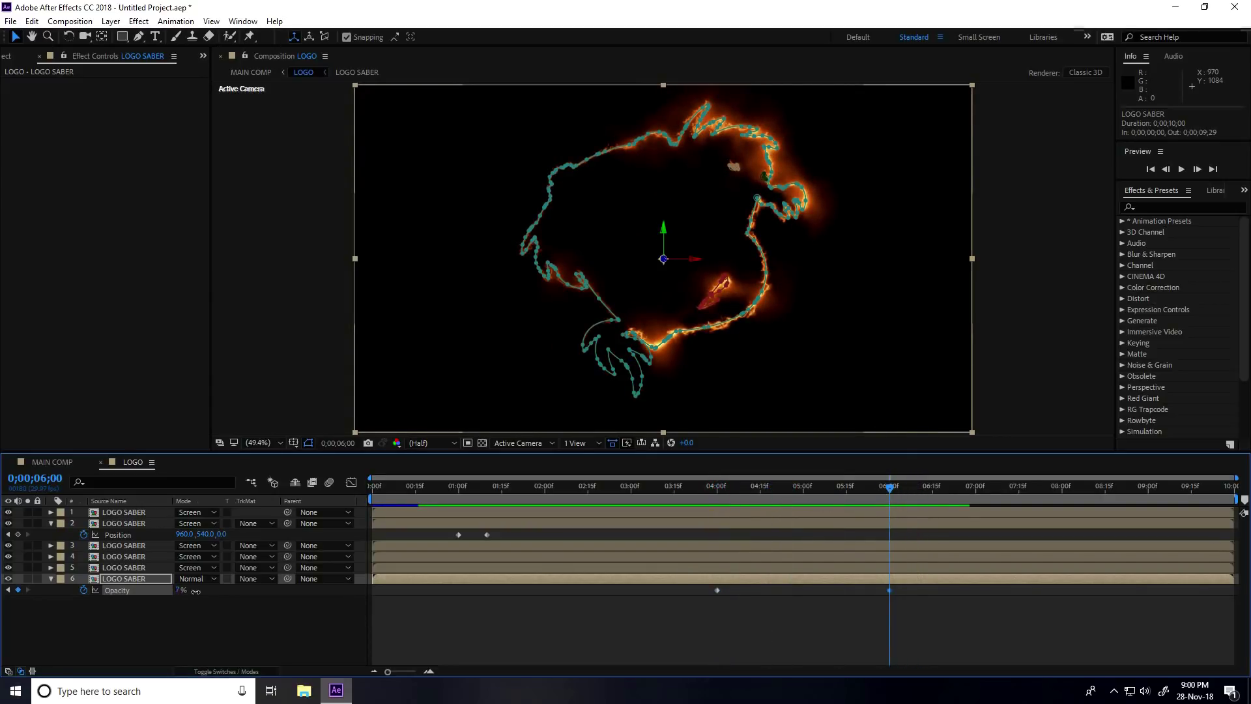
# Preview the LOGO composition from the start to check the logo's fade-in
pyautogui.moveTo(890, 495); pyautogui.dragTo(366, 492)
pyautogui.press('space')
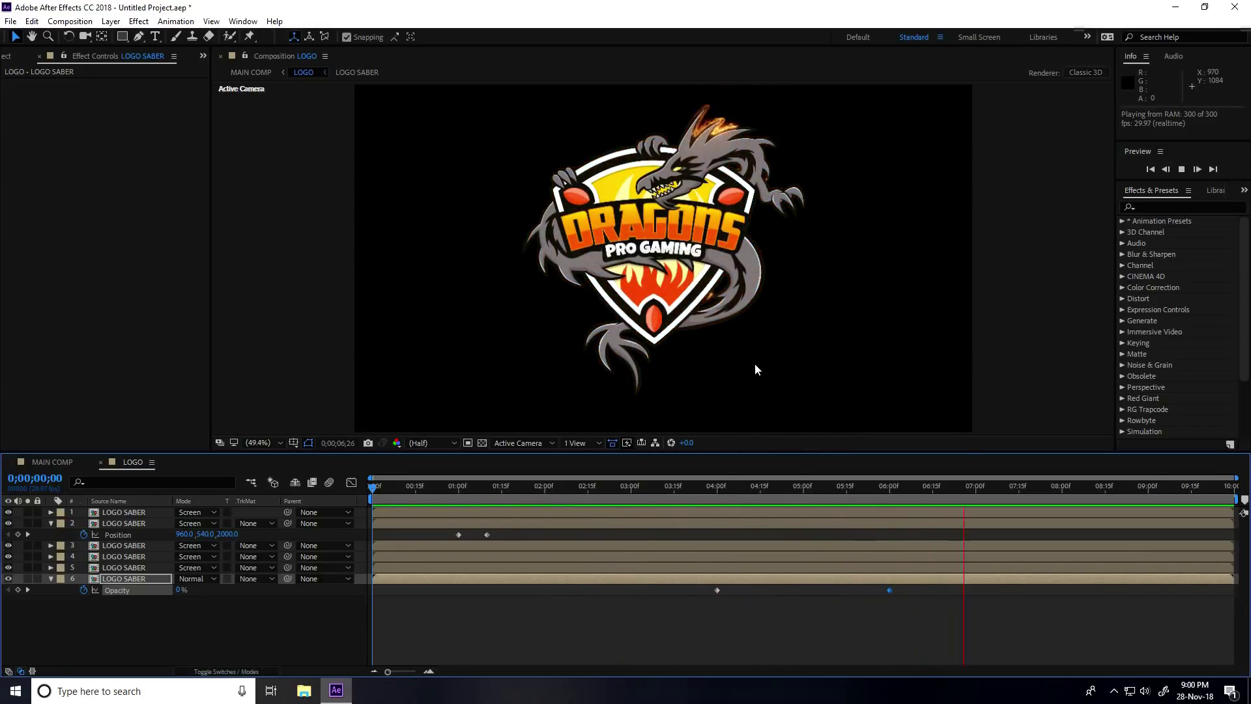
pyautogui.press('space')
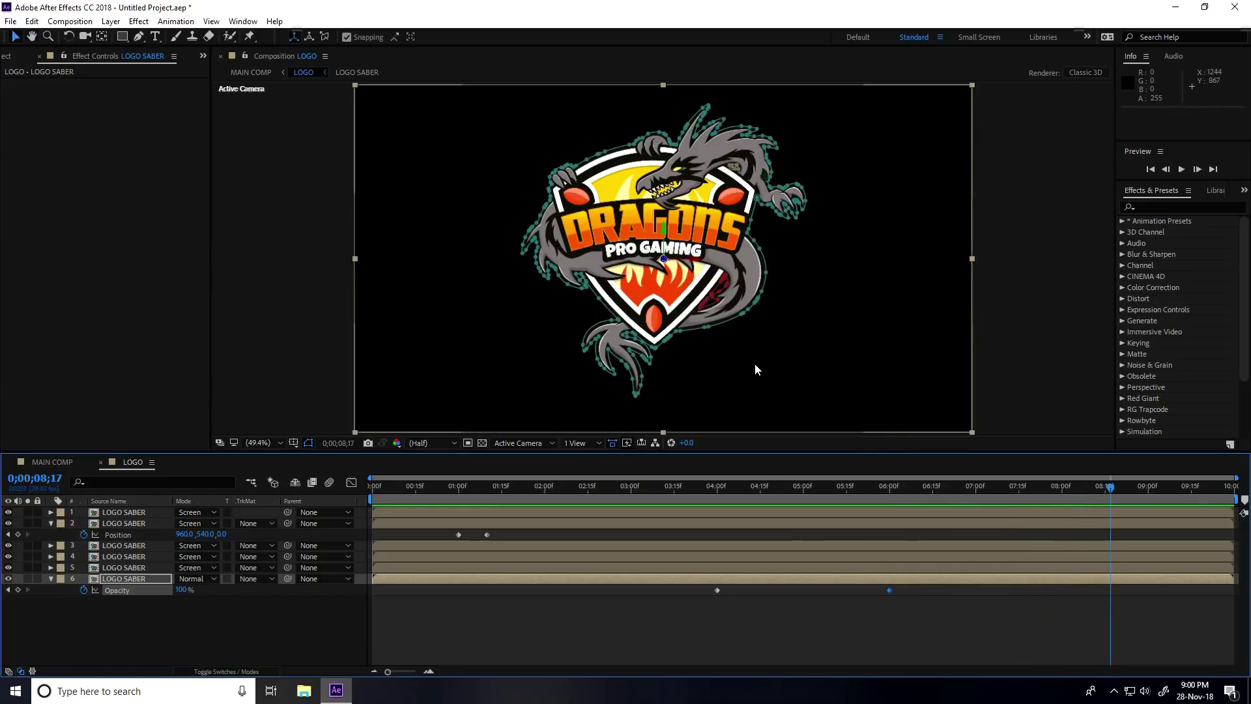